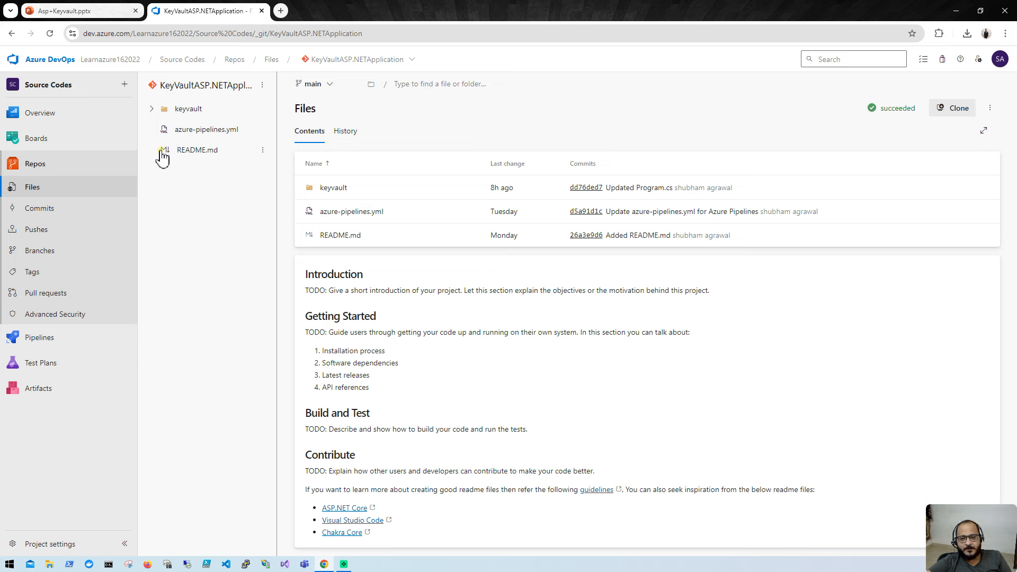
# Open Program.cs in the keyvault folder and examine its Azure imports, the KEYVAULTNAME environment variable and the Key Vault URL
pyautogui.click(154, 110)
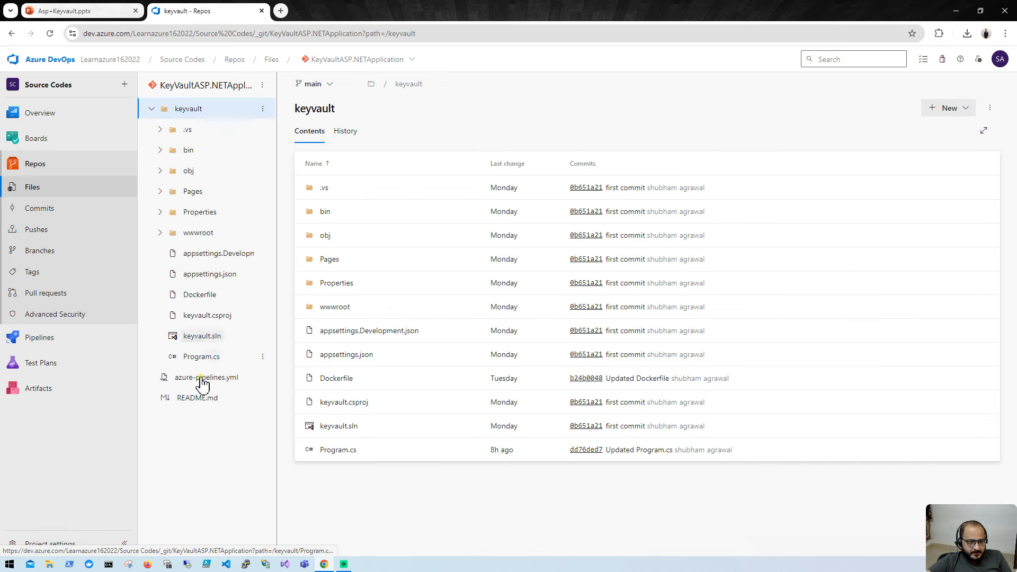
pyautogui.click(202, 359)
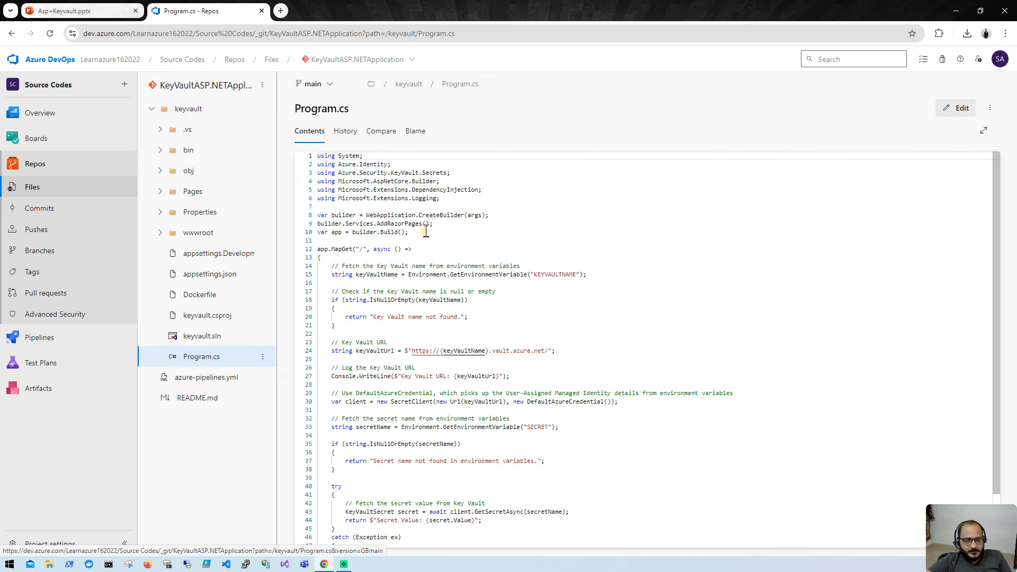
pyautogui.click(453, 174)
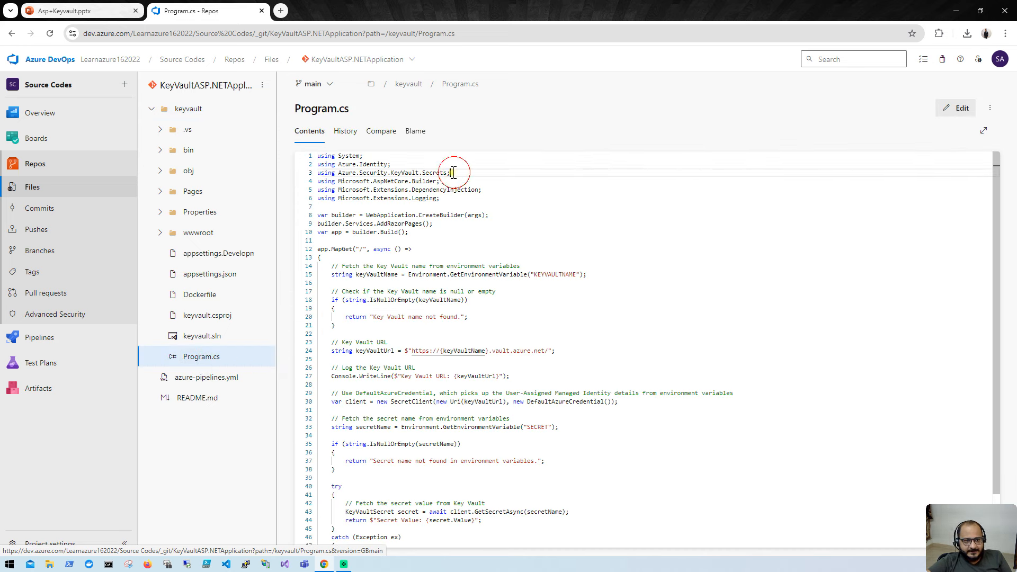
pyautogui.moveTo(453, 173); pyautogui.dragTo(284, 165)
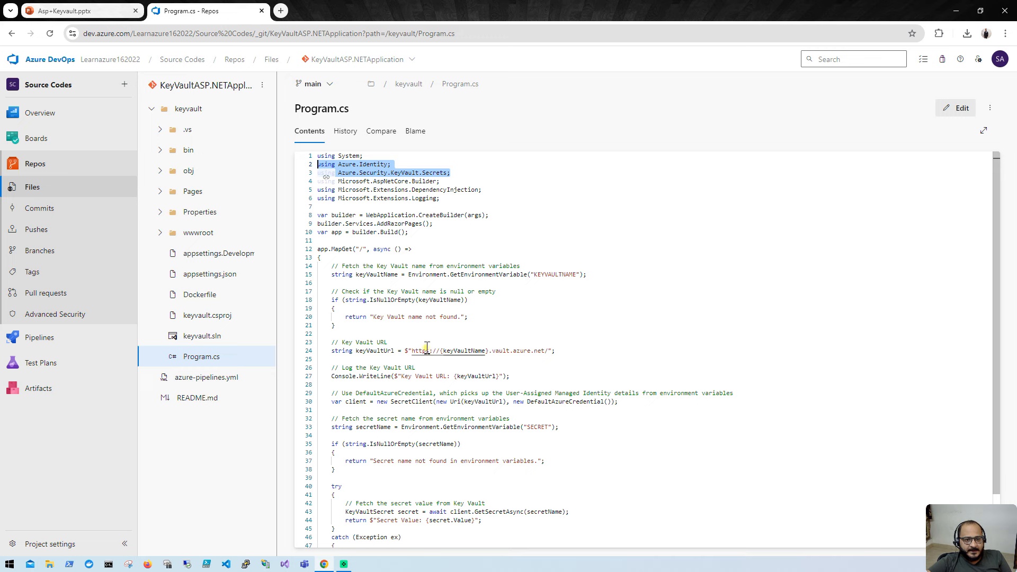
pyautogui.scroll(-1, 427, 349)
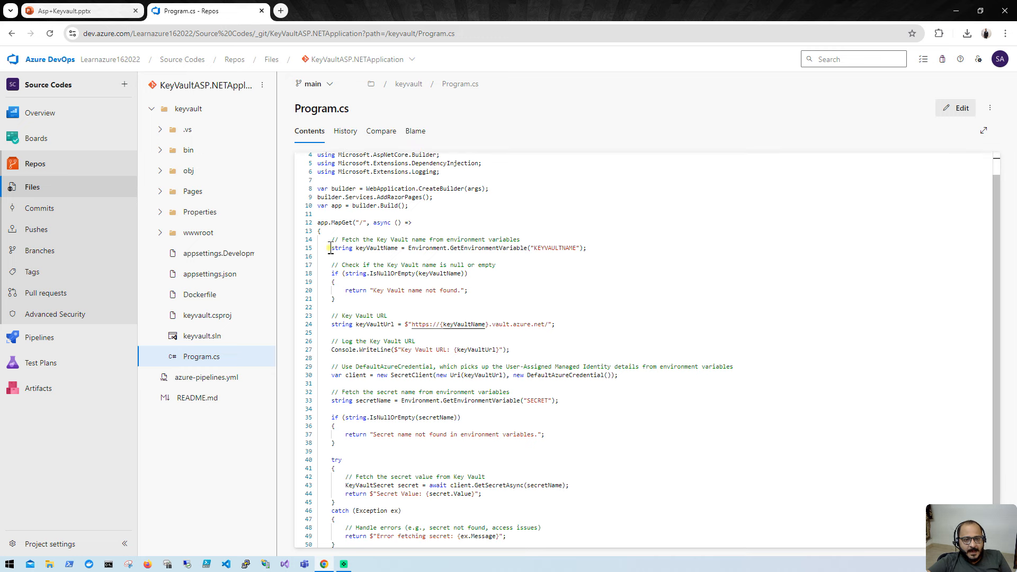
pyautogui.moveTo(329, 247); pyautogui.dragTo(401, 247)
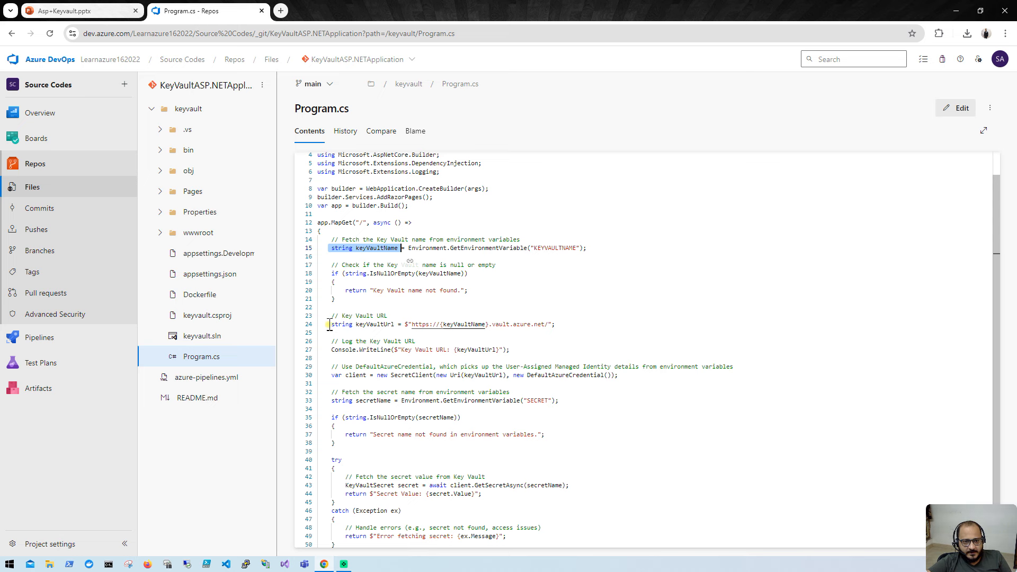
pyautogui.moveTo(327, 324); pyautogui.dragTo(576, 327)
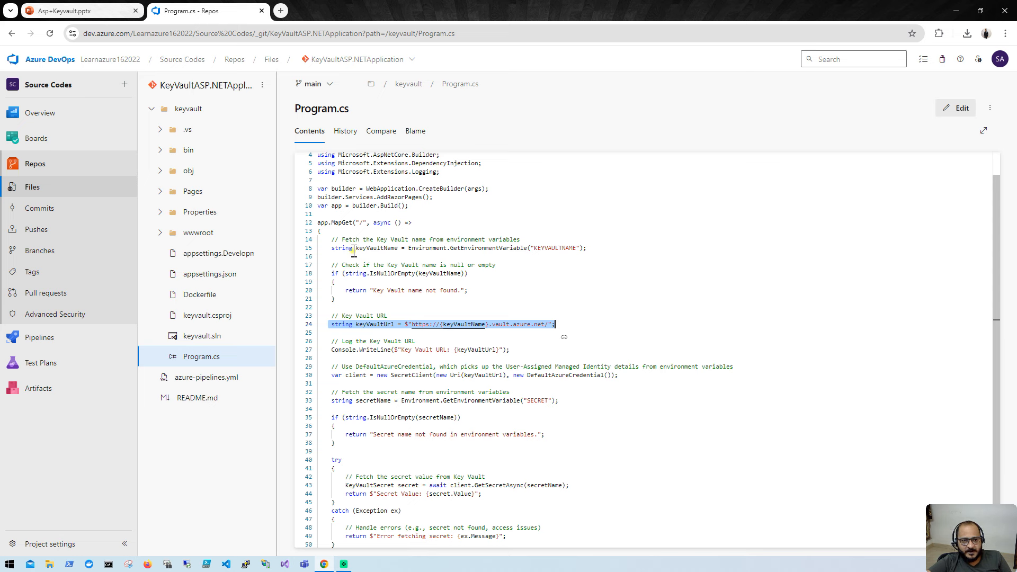
pyautogui.moveTo(356, 249); pyautogui.dragTo(404, 249)
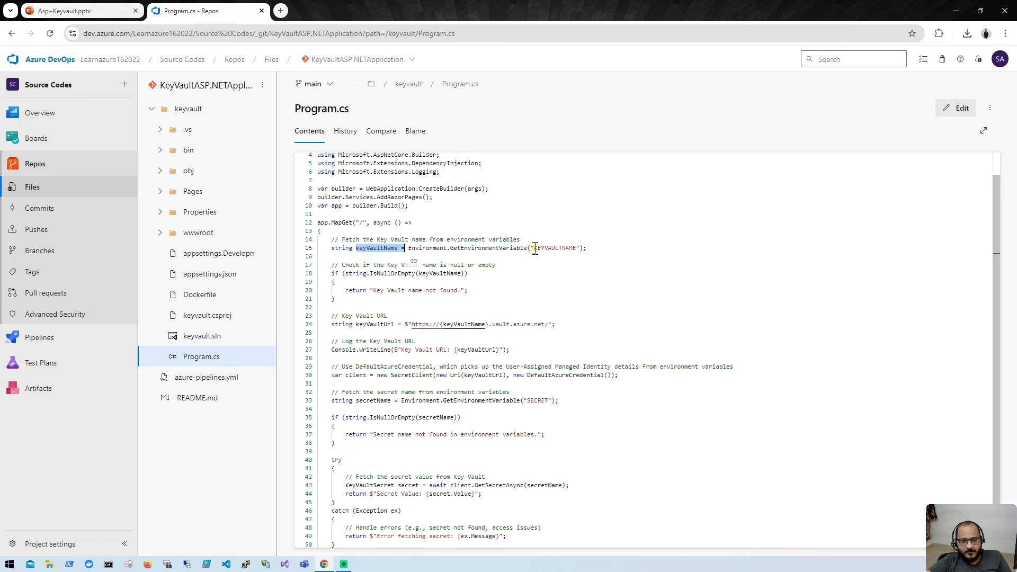
pyautogui.moveTo(535, 249); pyautogui.dragTo(578, 249)
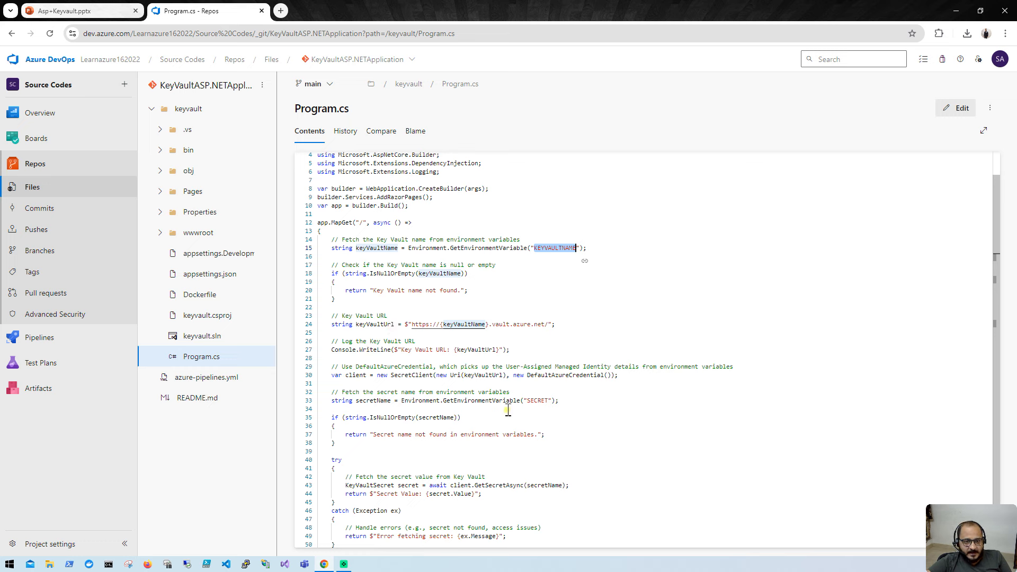
# Examine how Program.cs reads the SECRET environment variable, handles a missing secret name and fetches the secret value from Key Vault
pyautogui.scroll(-1, 508, 413)
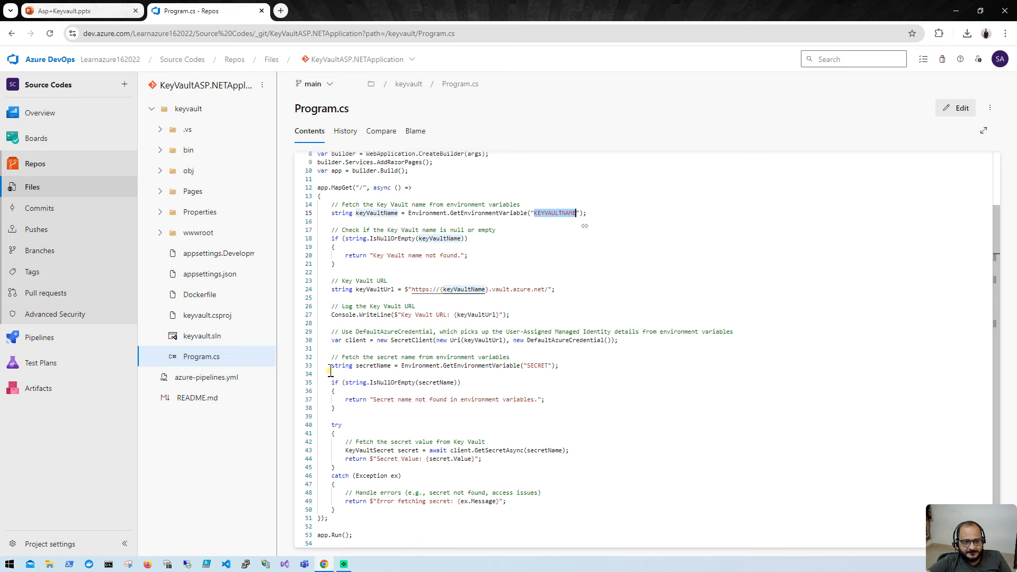
pyautogui.moveTo(329, 366); pyautogui.dragTo(589, 362)
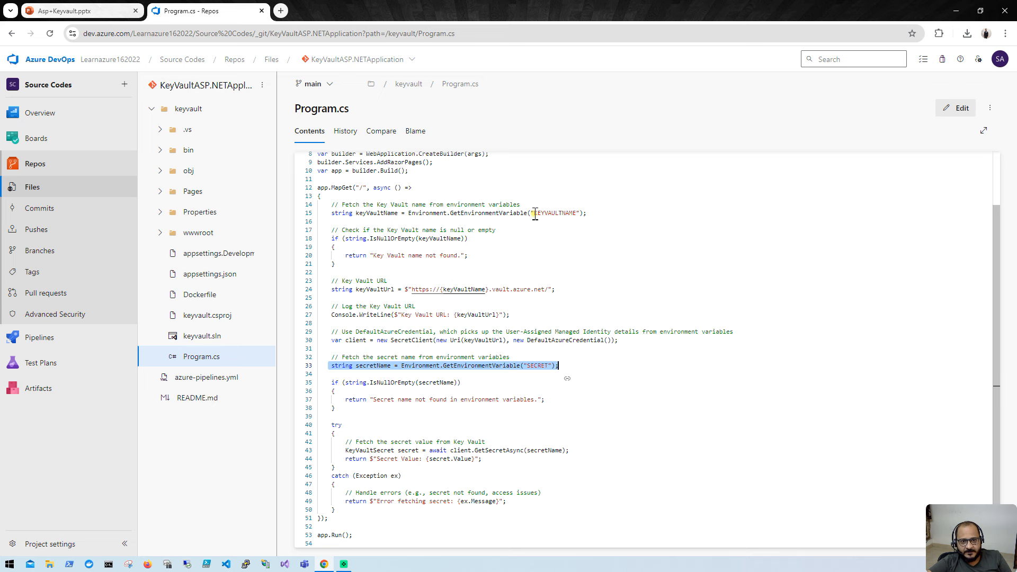
pyautogui.moveTo(535, 214); pyautogui.dragTo(583, 213)
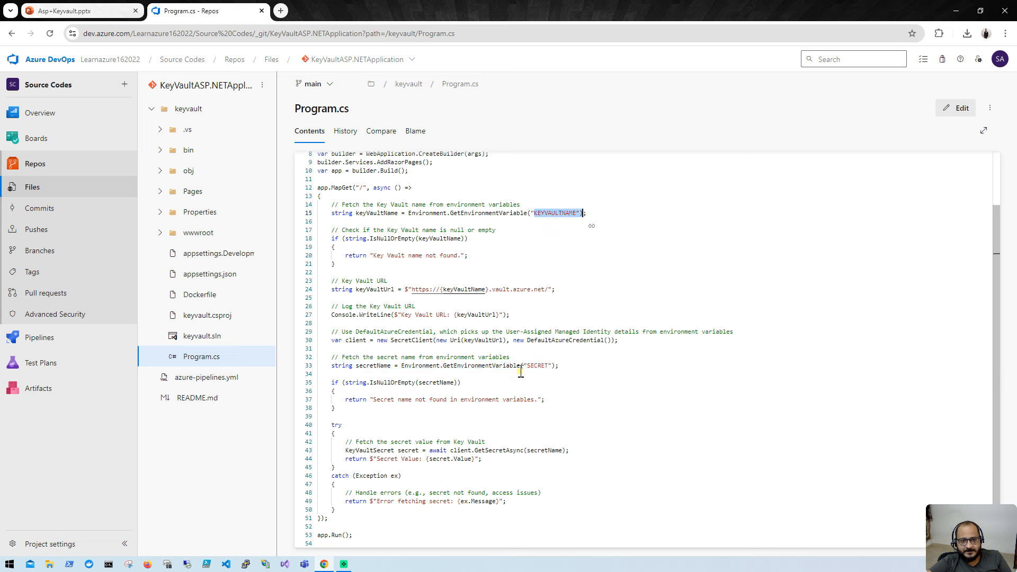
pyautogui.moveTo(528, 367); pyautogui.dragTo(549, 365)
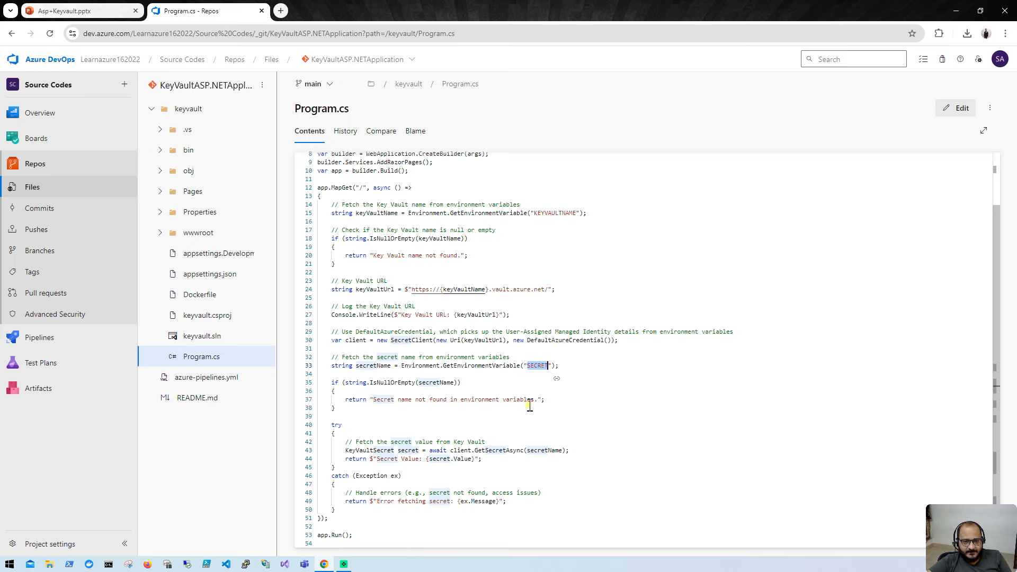
pyautogui.click(575, 391)
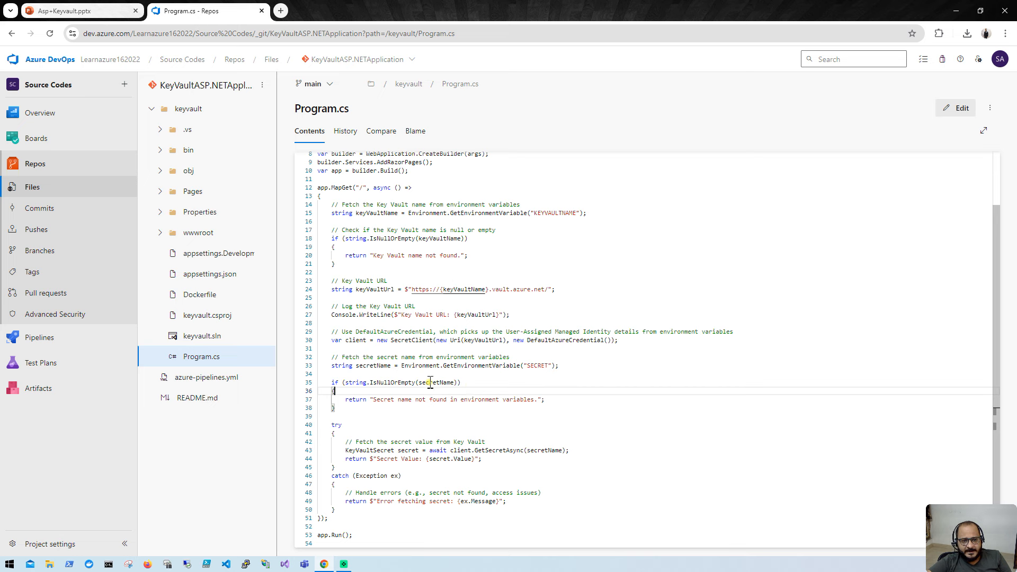
pyautogui.moveTo(371, 402); pyautogui.dragTo(551, 403)
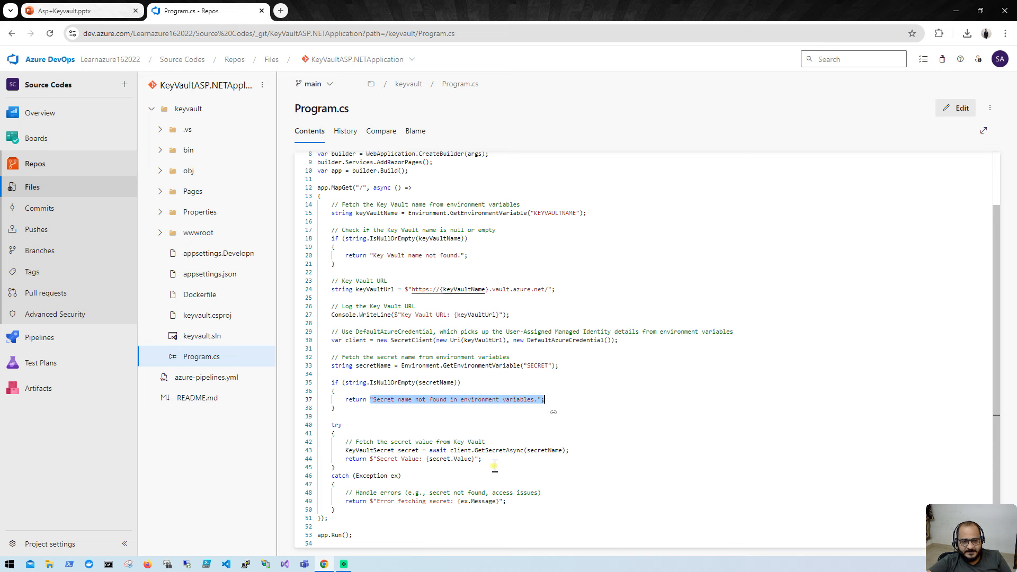
pyautogui.moveTo(495, 466); pyautogui.dragTo(377, 450)
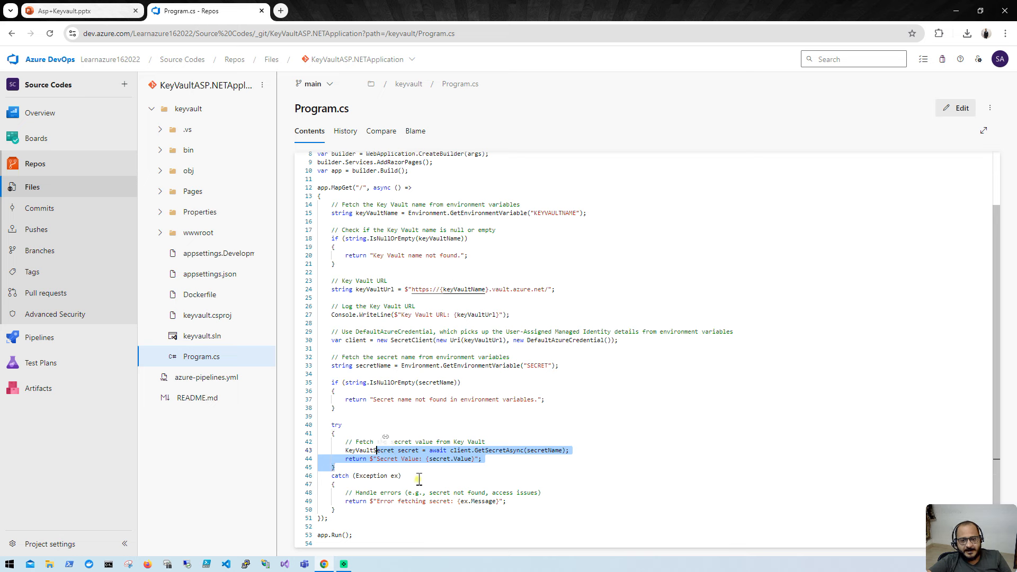
pyautogui.click(553, 384)
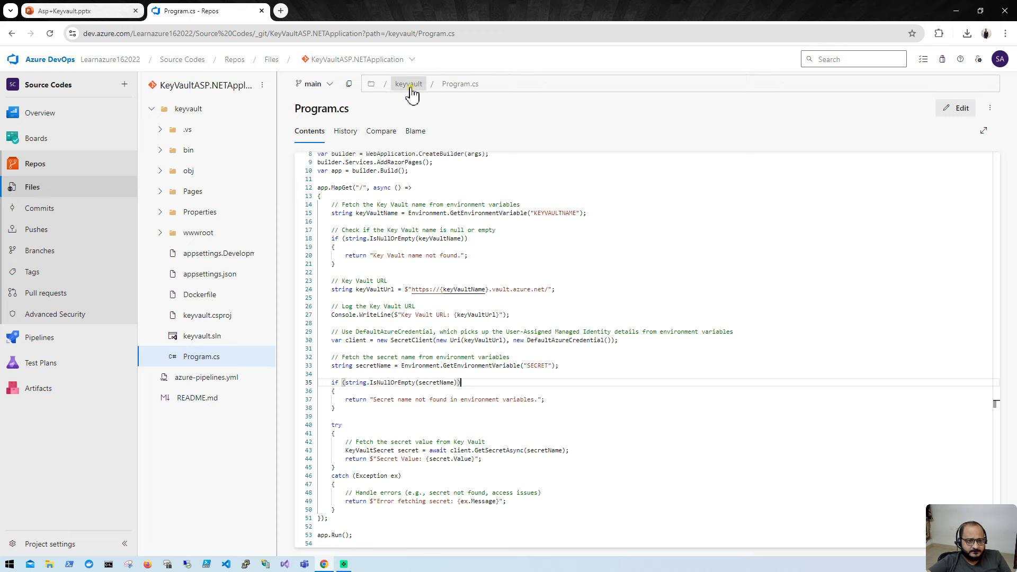
# Review the Dockerfile and the azure-pipelines.yml file in the repository
pyautogui.click(237, 297)
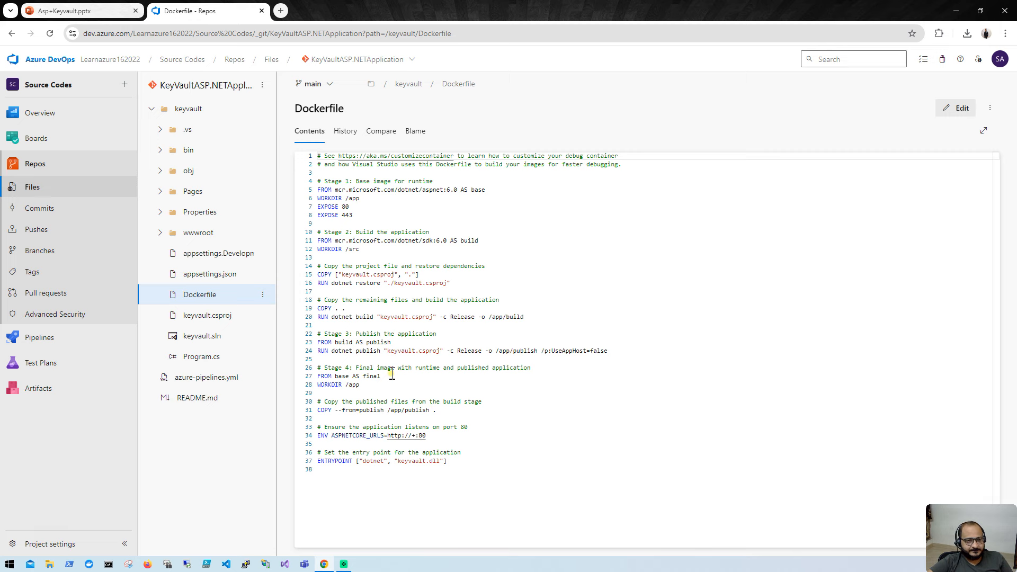
pyautogui.click(194, 386)
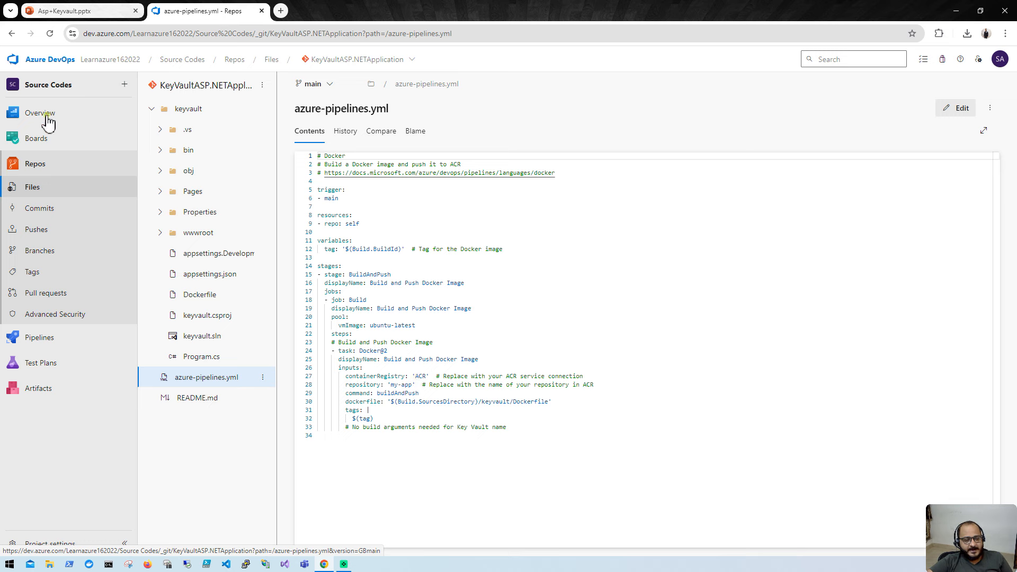
# View the project's service connections in a separate browser tab, and return to Program.cs in the repository
pyautogui.rightClick(32, 543)
pyautogui.click(66, 439)
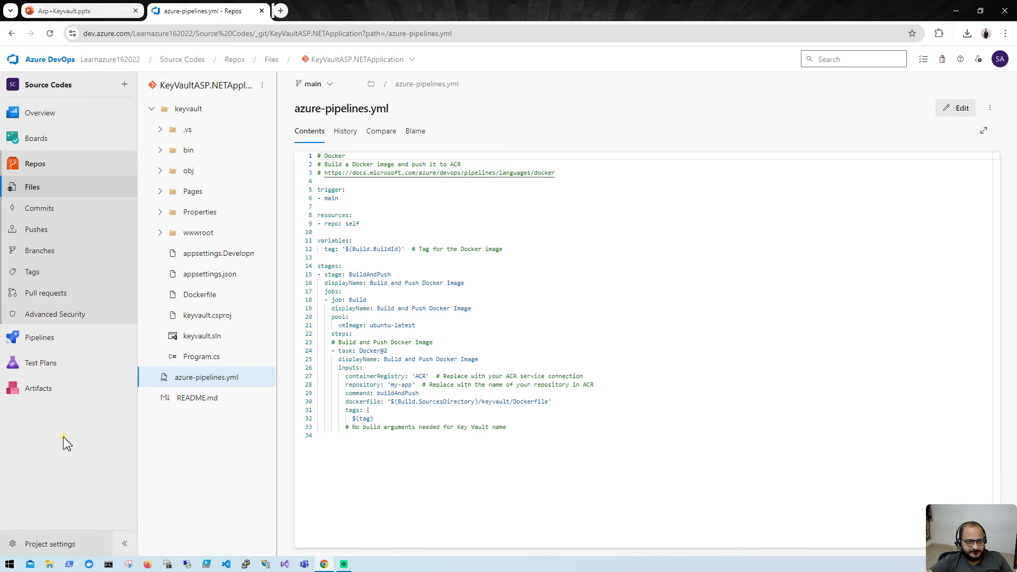
pyautogui.click(312, 7)
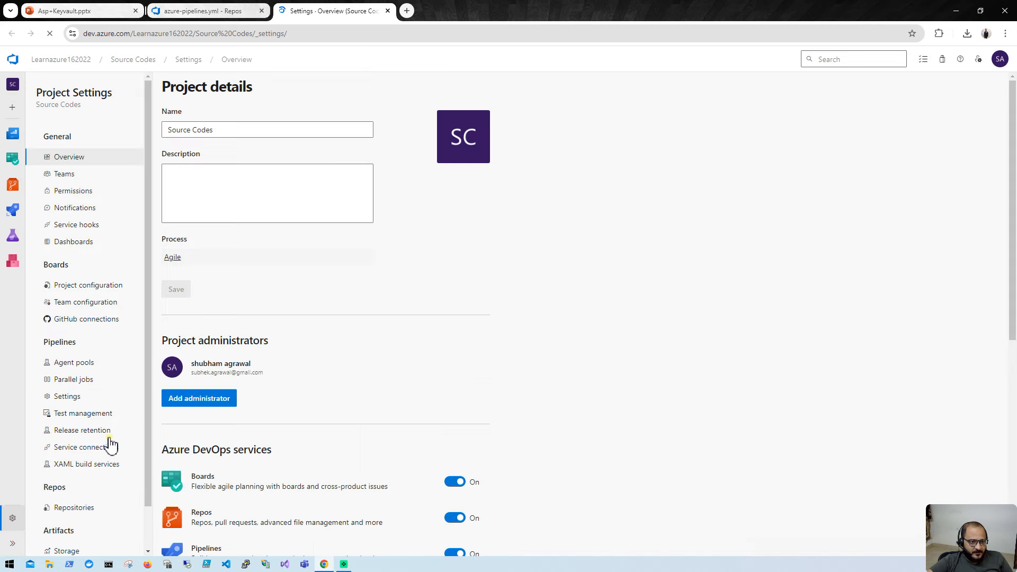
pyautogui.click(106, 447)
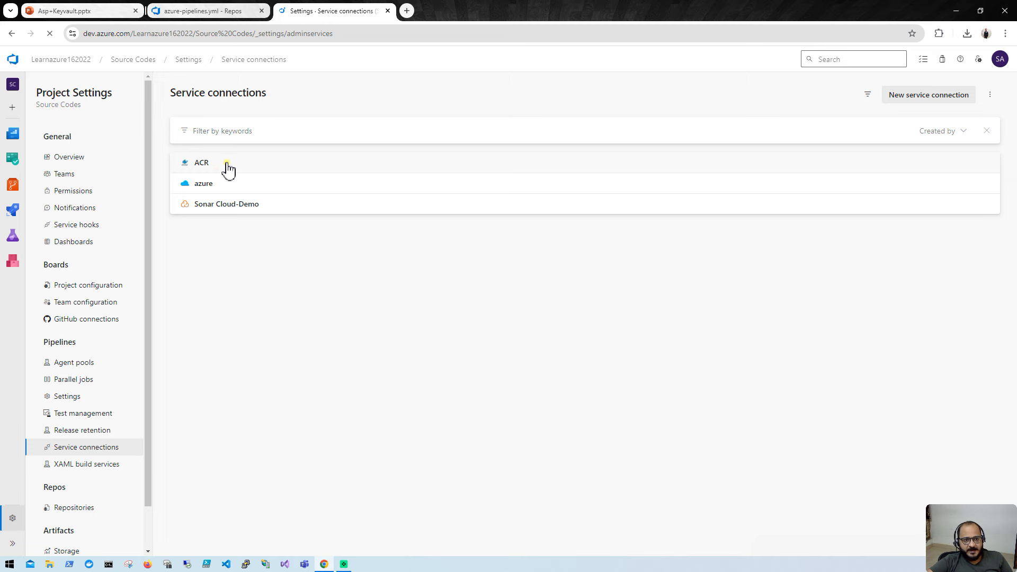
pyautogui.click(209, 11)
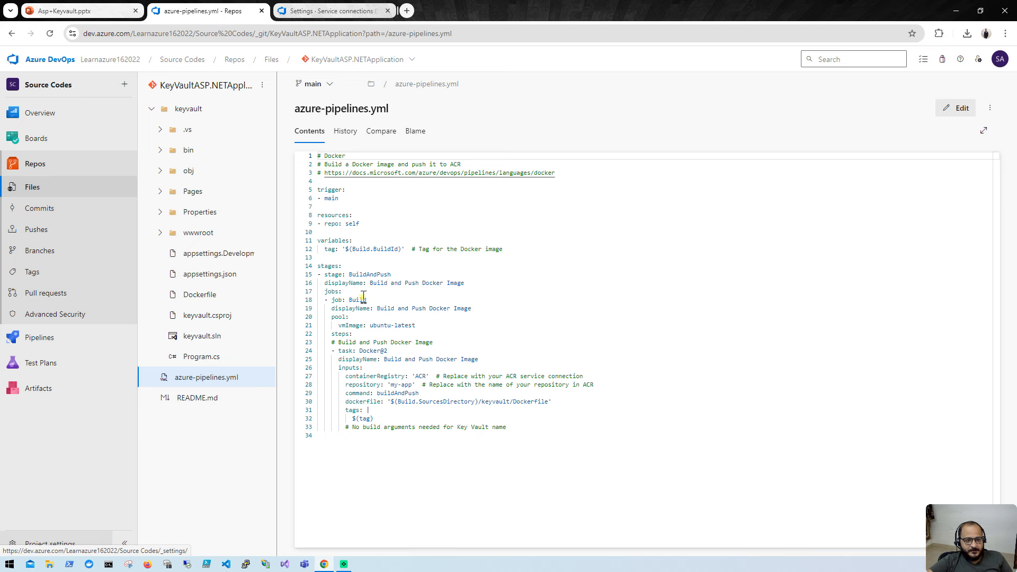
pyautogui.click(202, 357)
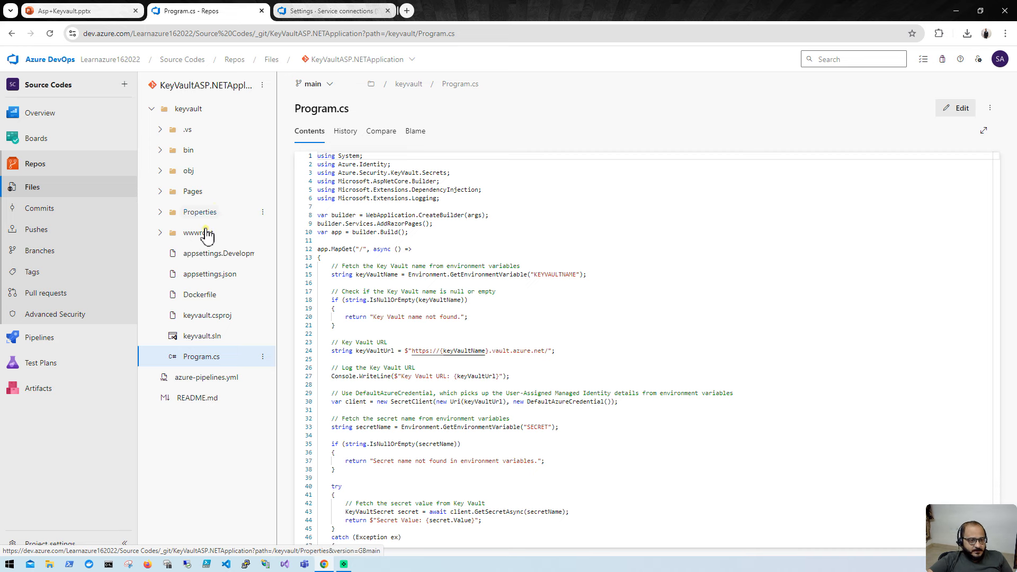
# Run the KeyVaultASP.NETApplication pipeline on the main branch and open its Build and Push Docker Image job log
pyautogui.moveTo(35, 360)
pyautogui.click(32, 339)
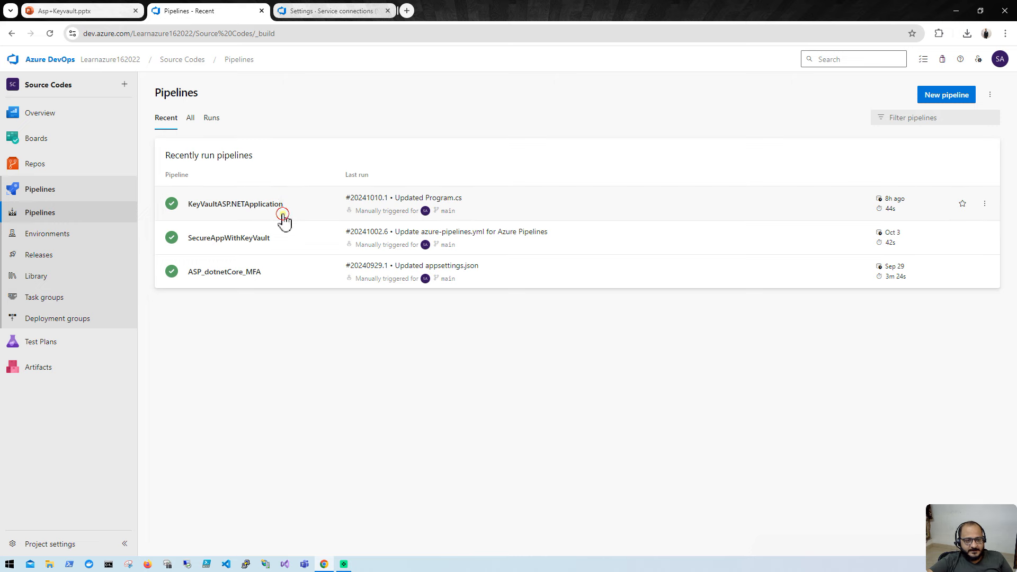
pyautogui.click(282, 216)
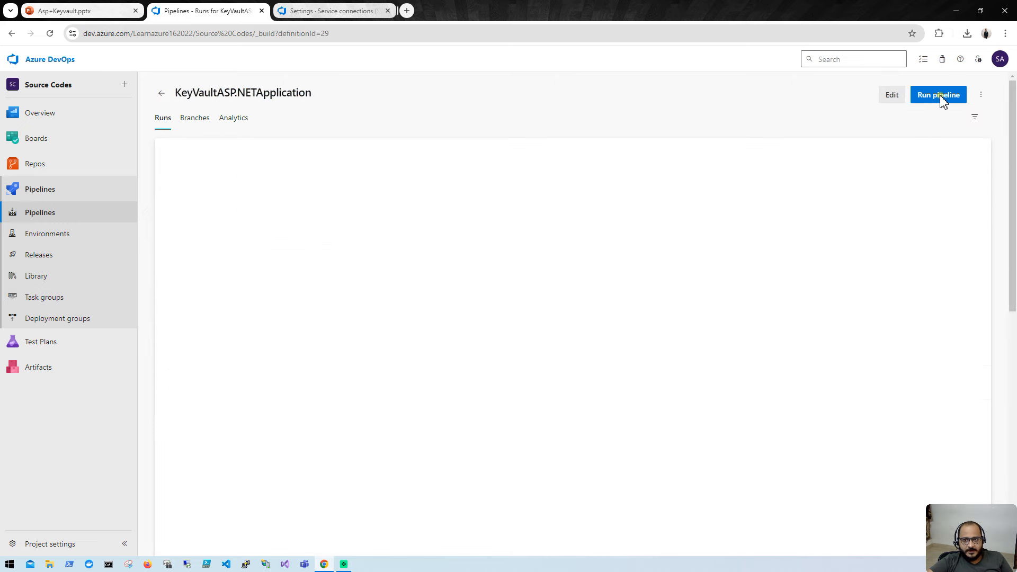
pyautogui.click(943, 98)
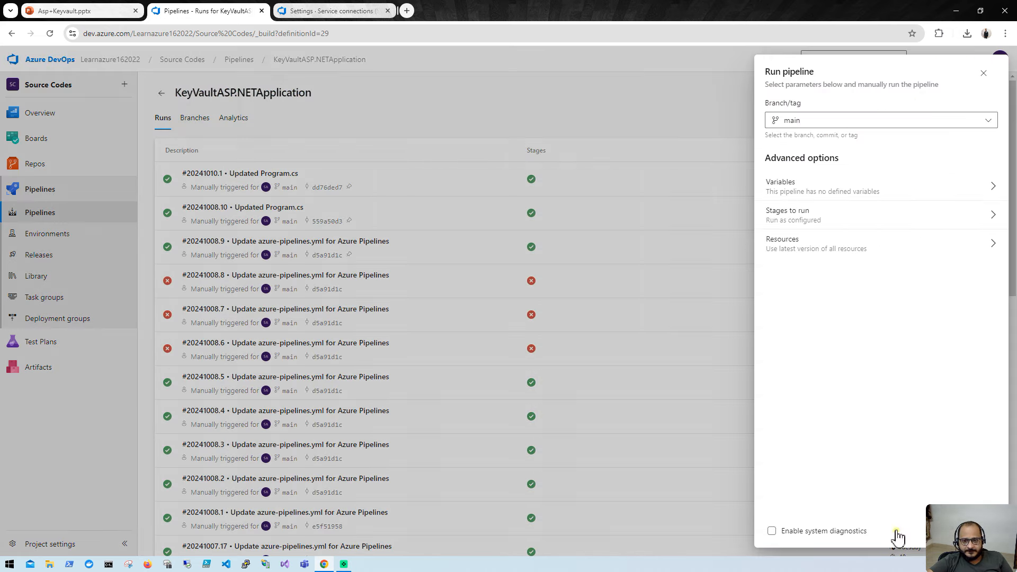
pyautogui.doubleClick(825, 16)
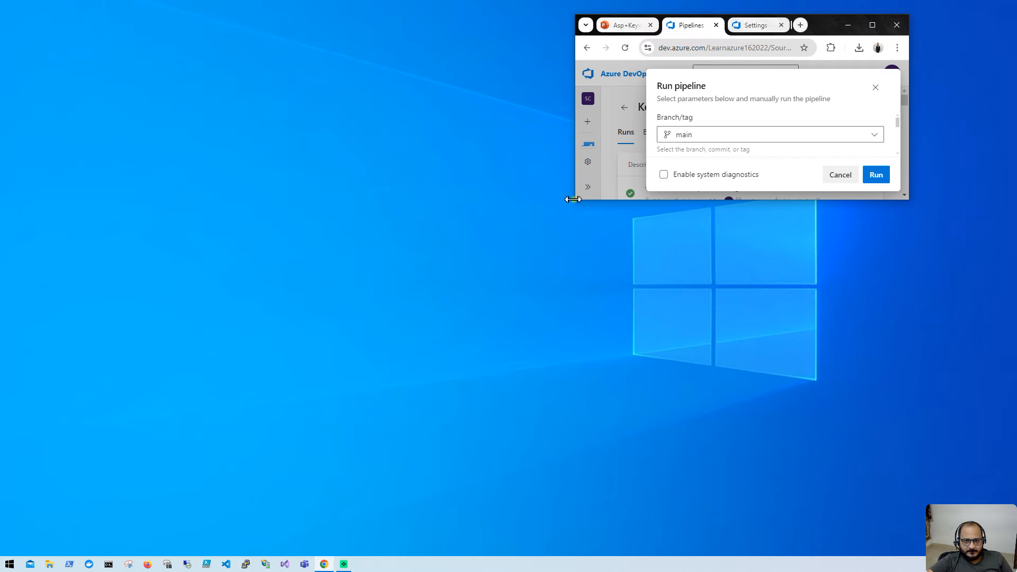
pyautogui.moveTo(572, 197); pyautogui.dragTo(249, 320)
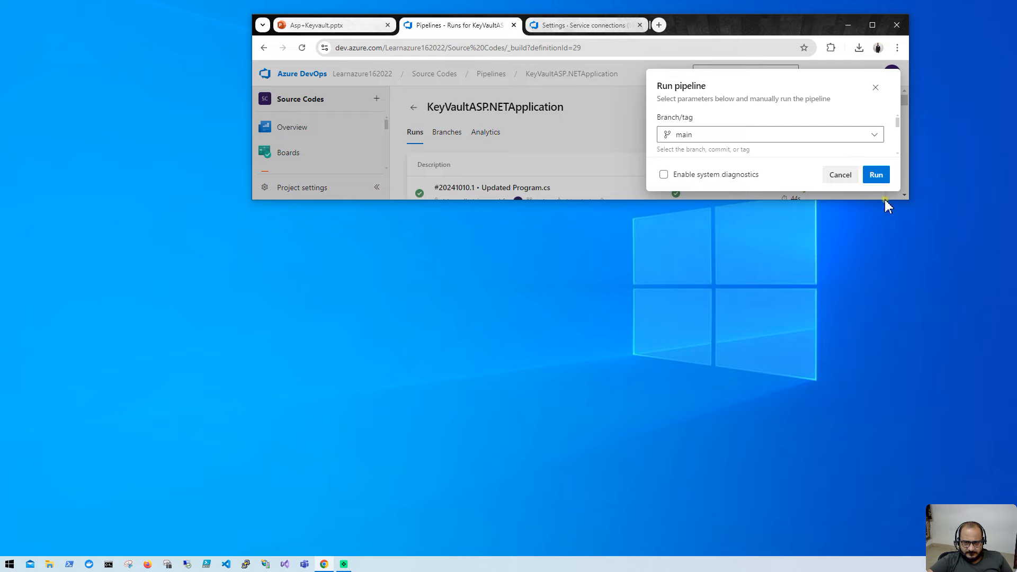
pyautogui.moveTo(904, 200); pyautogui.dragTo(869, 534)
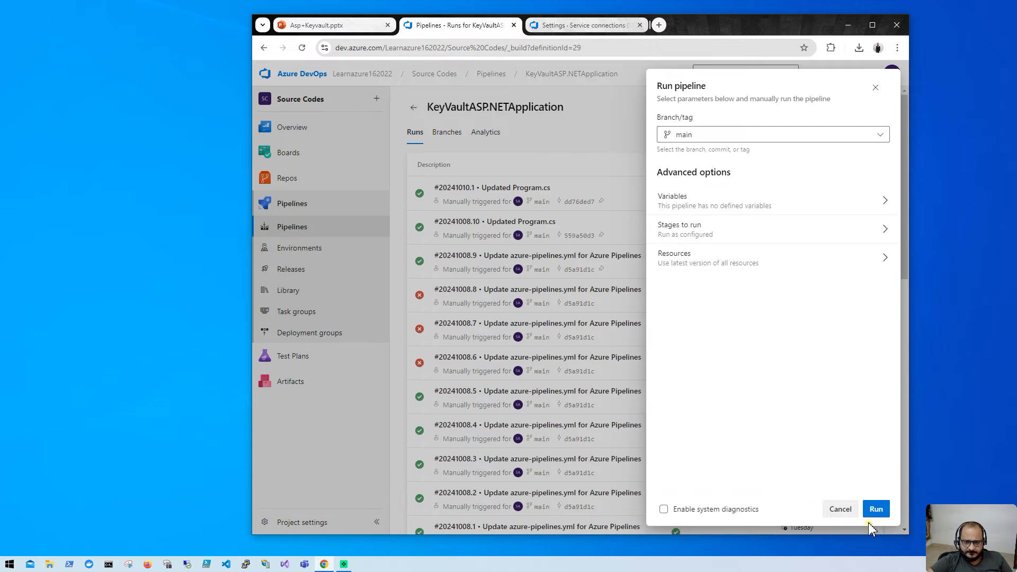
pyautogui.click(881, 515)
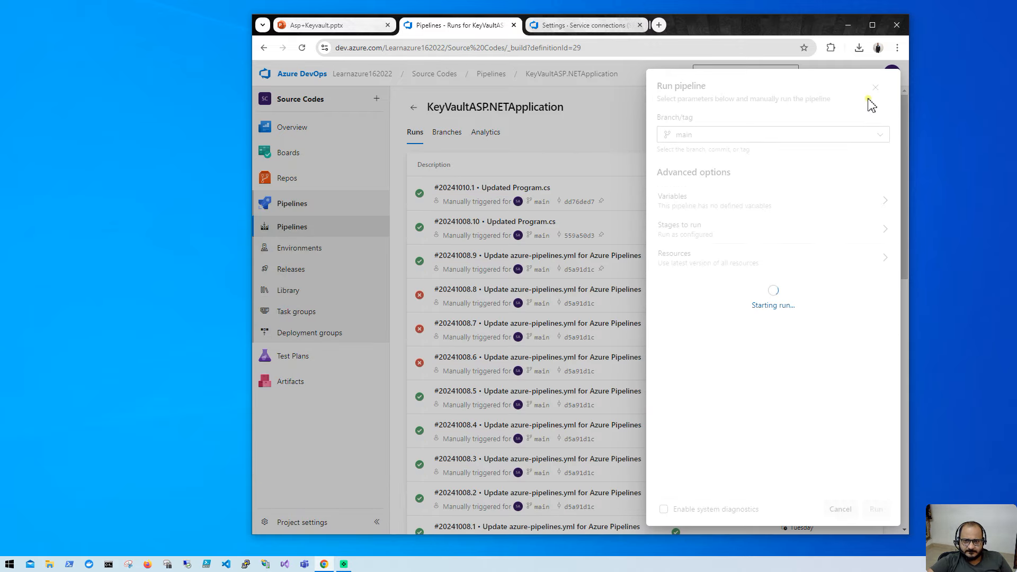
pyautogui.click(871, 25)
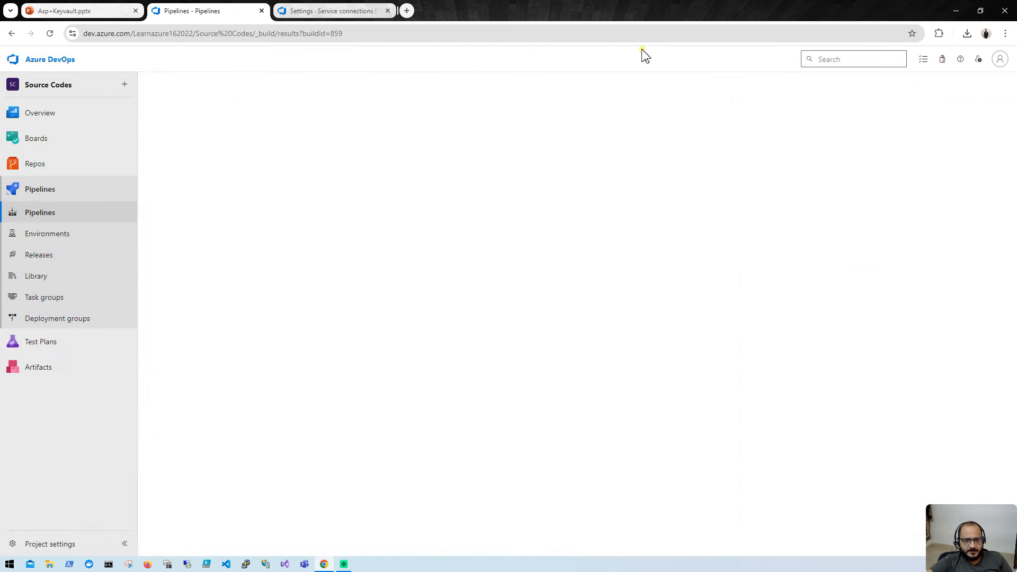
pyautogui.click(266, 307)
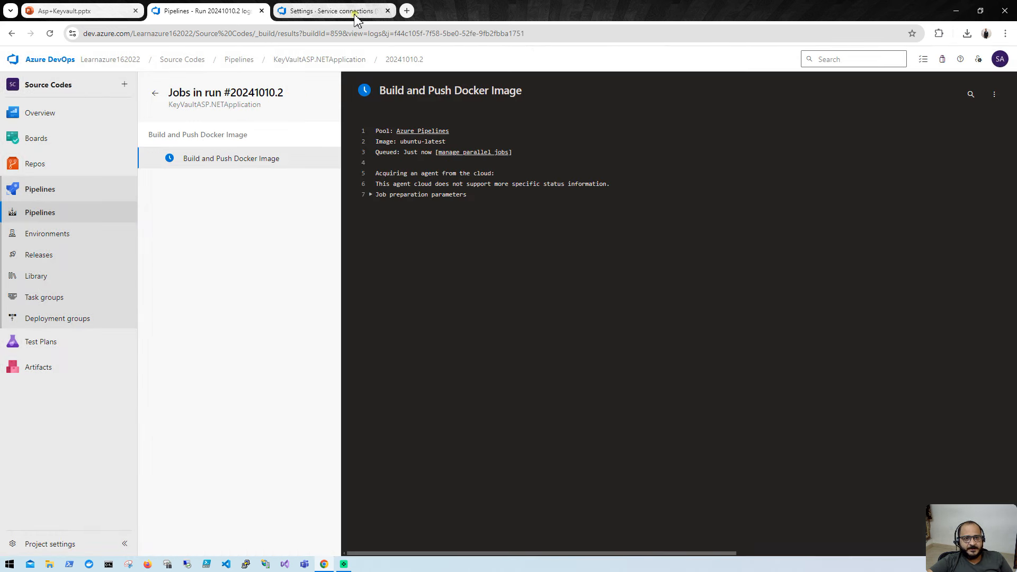
# Open the Azure portal home page in a new browser tab
pyautogui.click(407, 10)
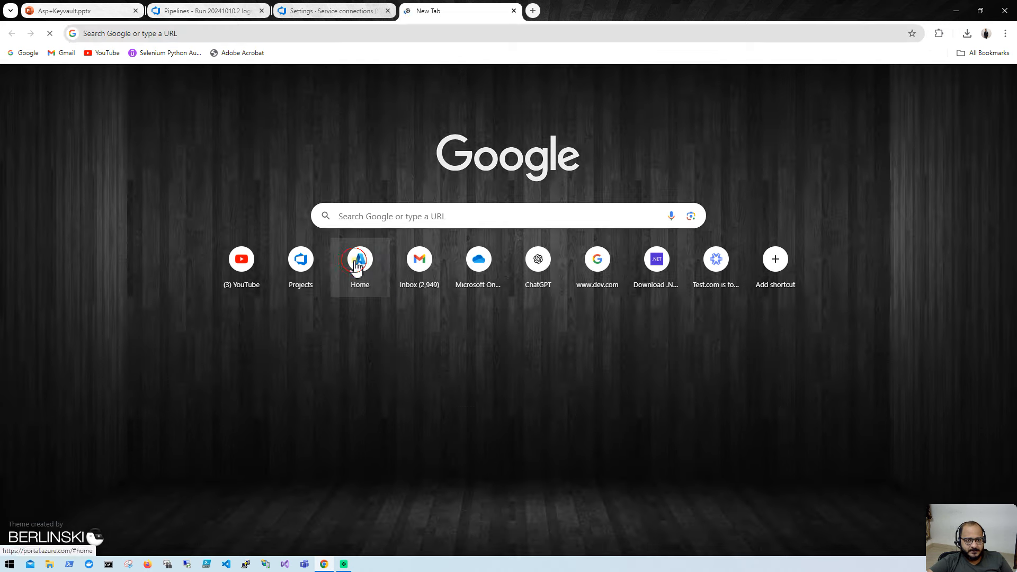
pyautogui.click(358, 261)
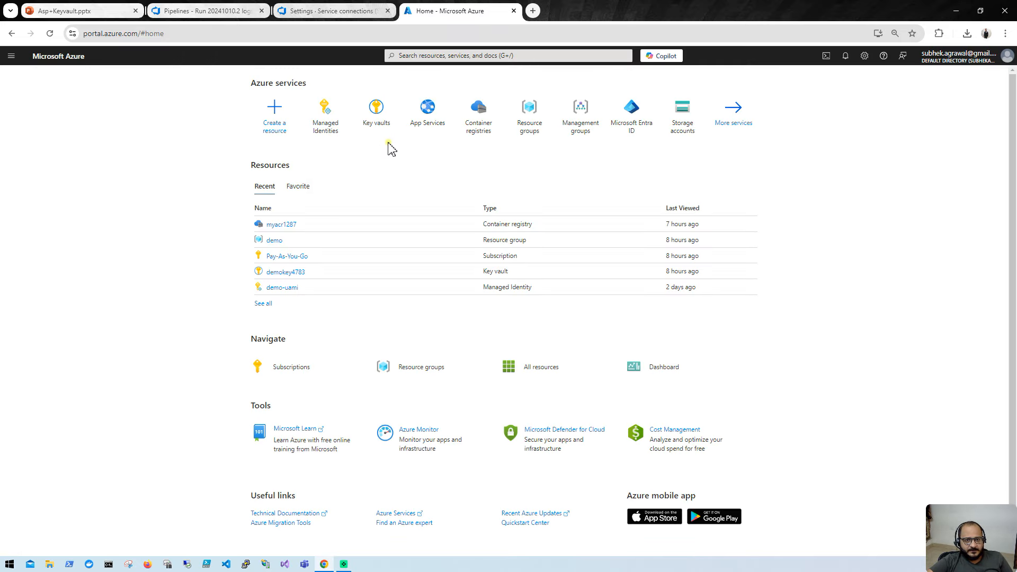
# Open the myacr1287 container registry's repositories list and refresh it
pyautogui.click(484, 123)
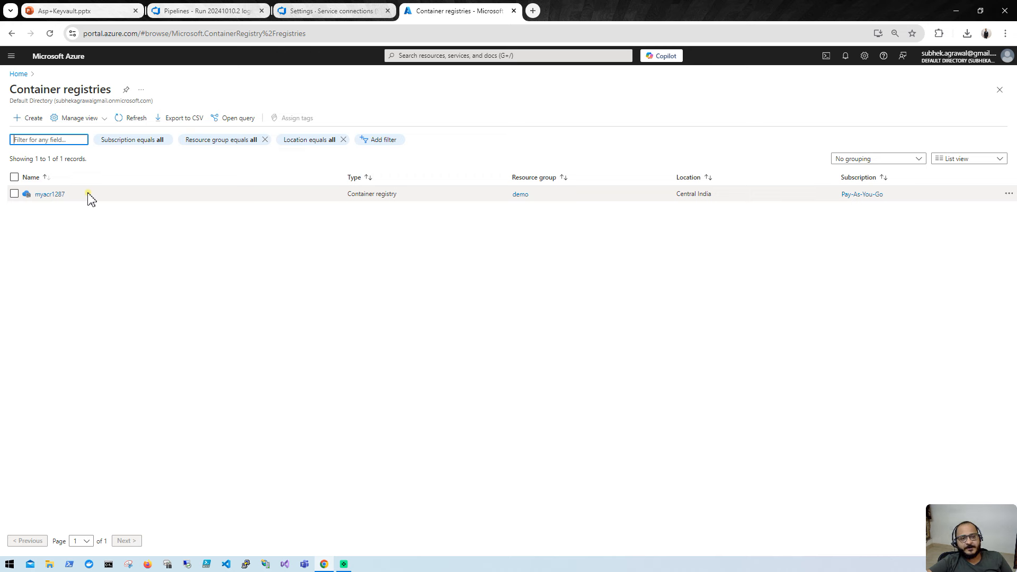
pyautogui.click(46, 195)
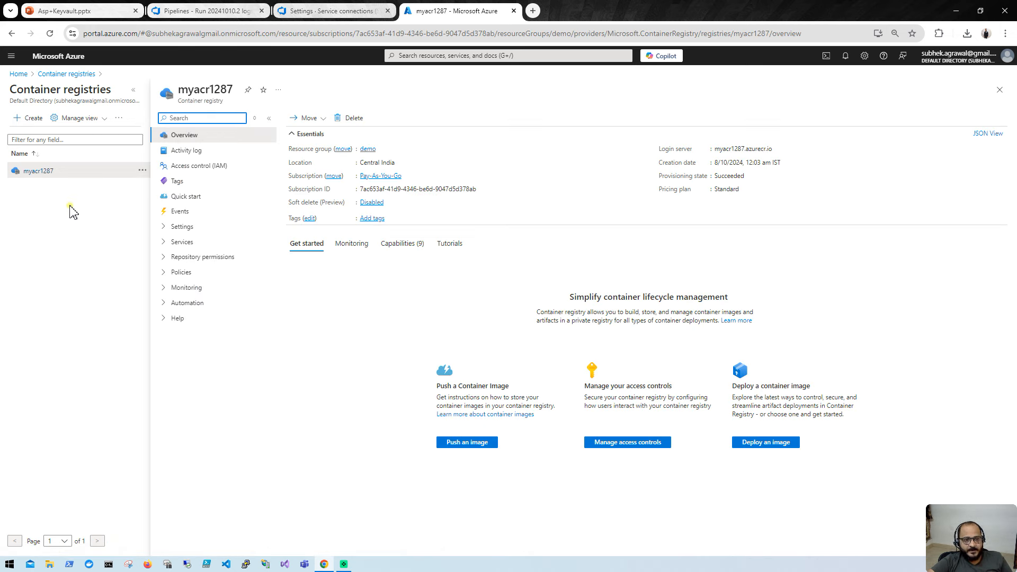
pyautogui.click(163, 227)
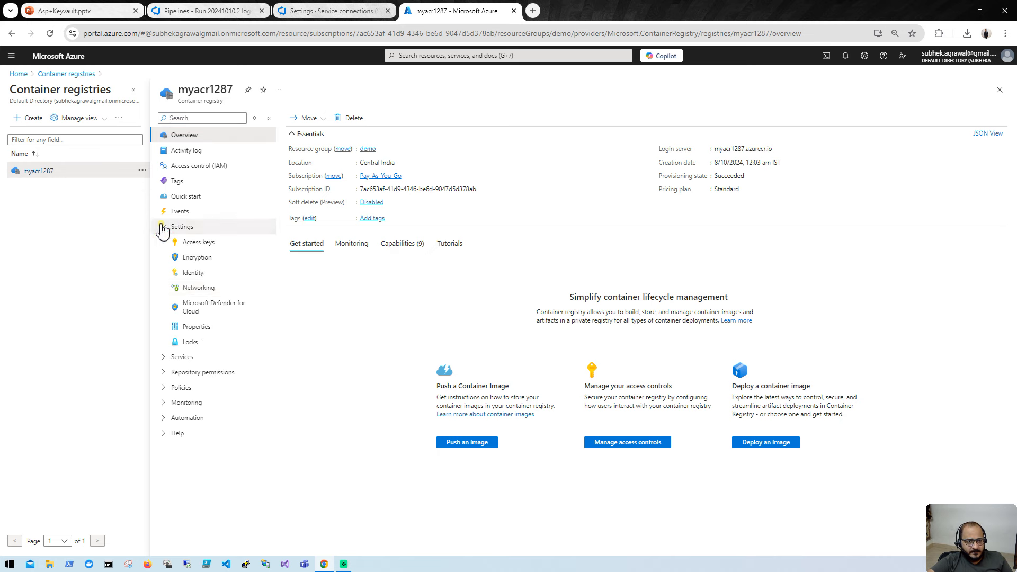
pyautogui.click(168, 357)
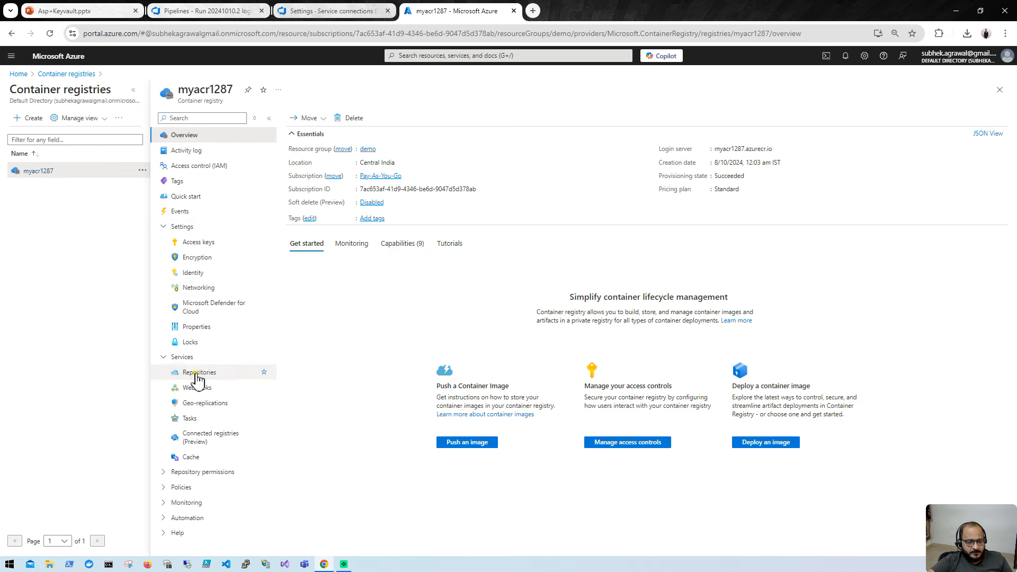
pyautogui.click(231, 372)
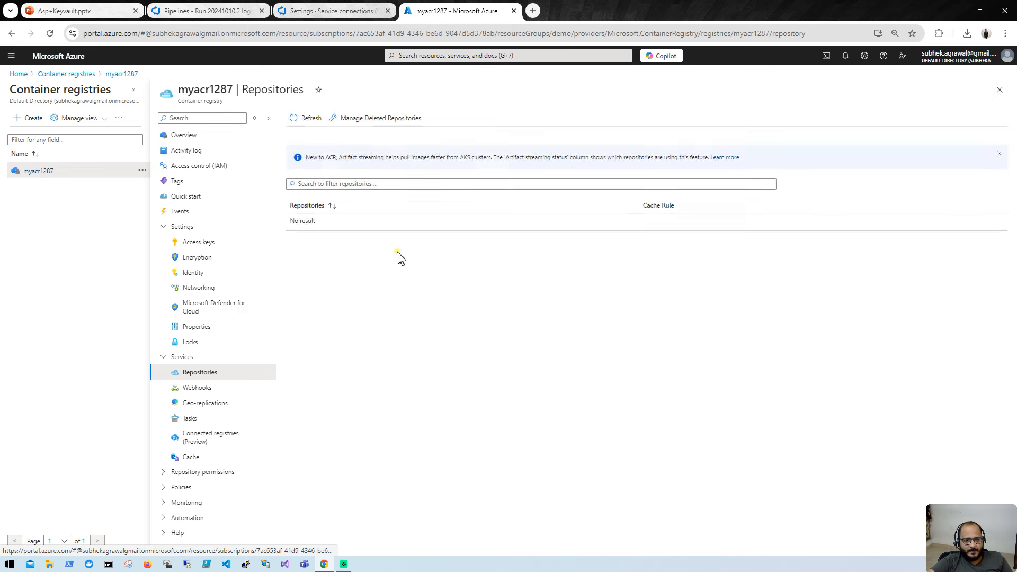
pyautogui.click(307, 118)
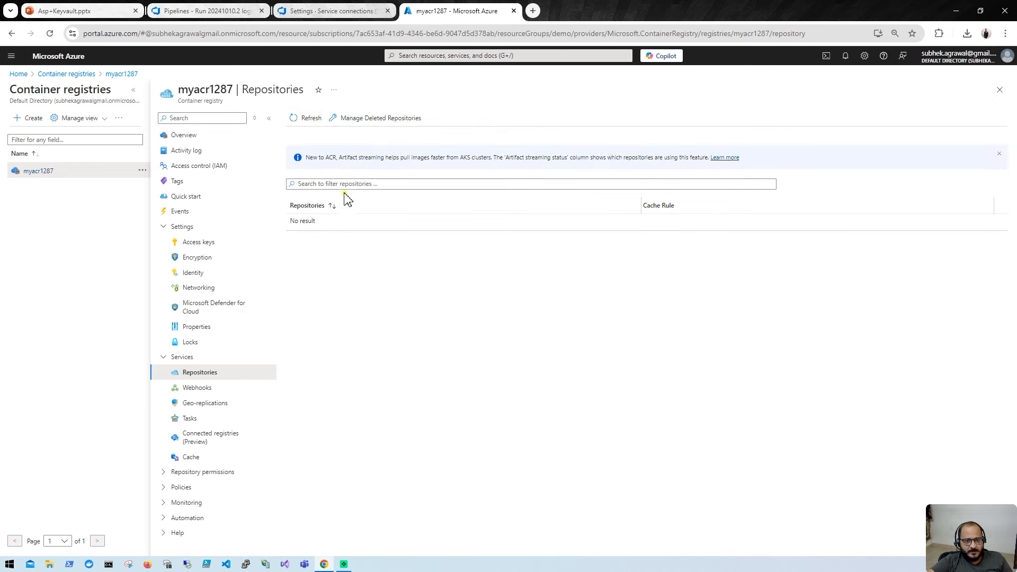
# Check the Build and Push Docker Image job log in Azure DevOps, and refresh the myacr1287 repositories list again in the Azure portal
pyautogui.click(297, 10)
pyautogui.click(211, 7)
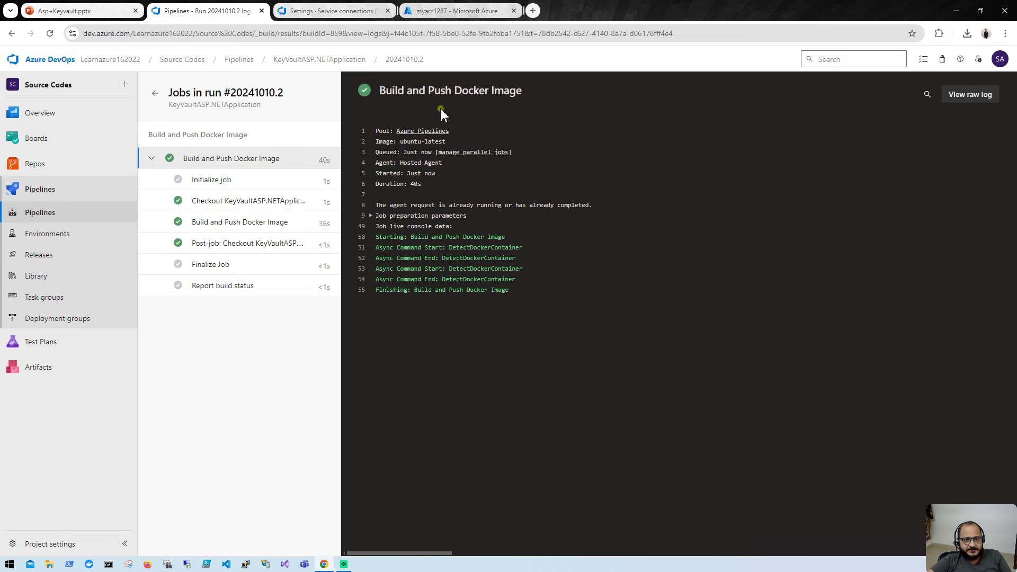
pyautogui.click(319, 6)
pyautogui.click(432, 11)
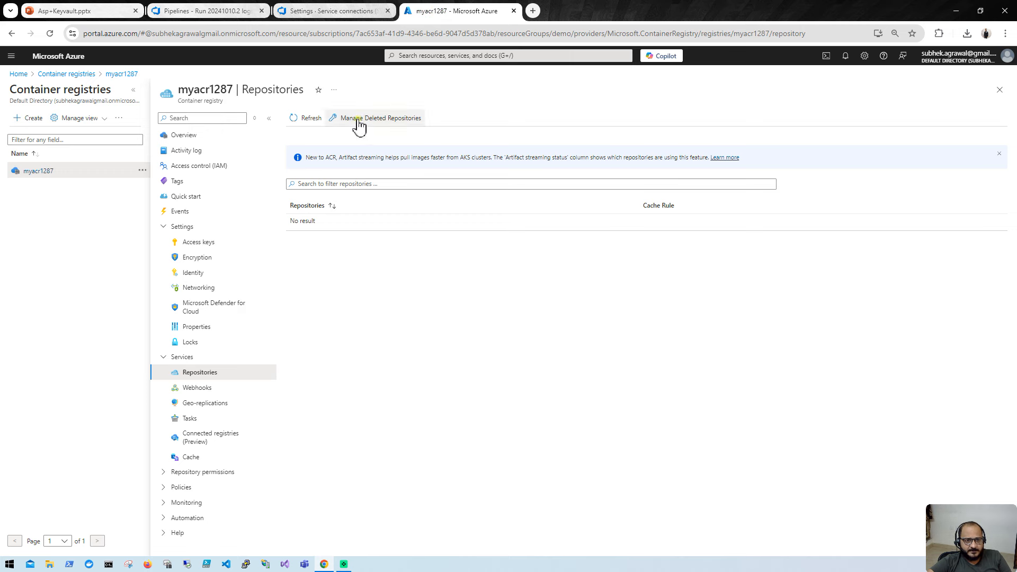
pyautogui.click(310, 119)
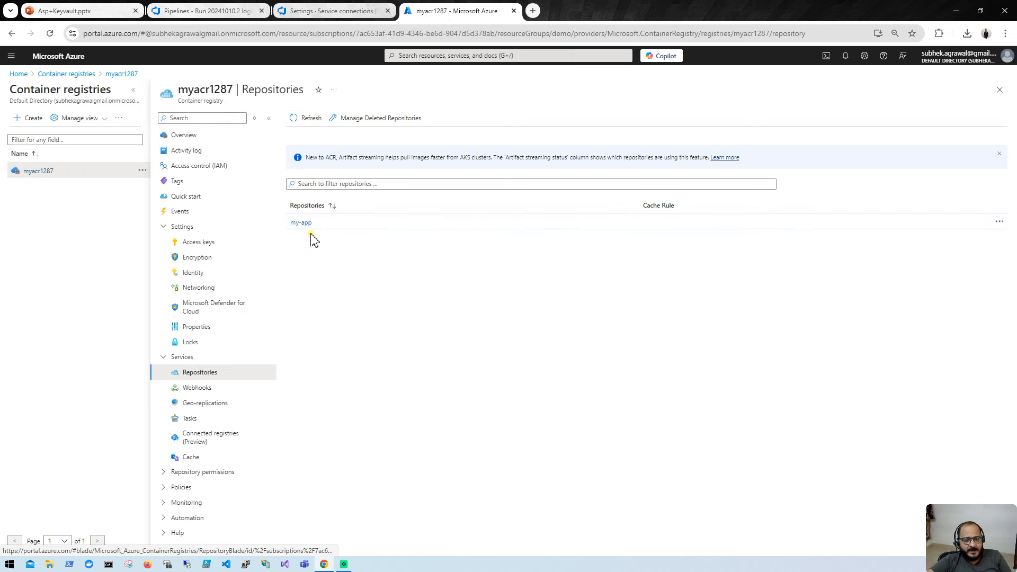
# Leave the run's job log in Azure DevOps and open the KeyVaultASP.NETApplication pipeline's azure-pipelines.yml in the pipeline editor
pyautogui.click(249, 11)
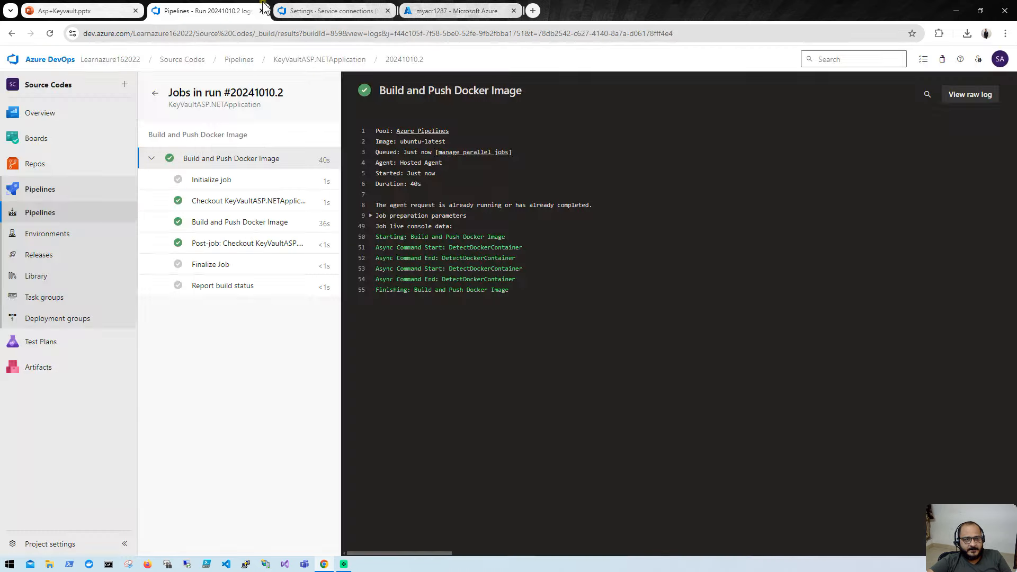
pyautogui.click(155, 94)
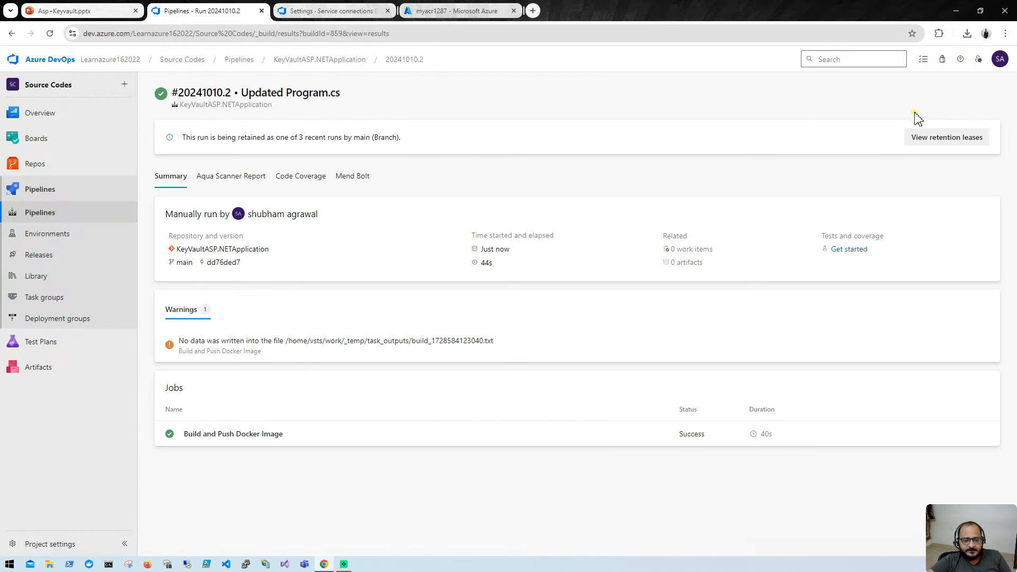
pyautogui.click(47, 215)
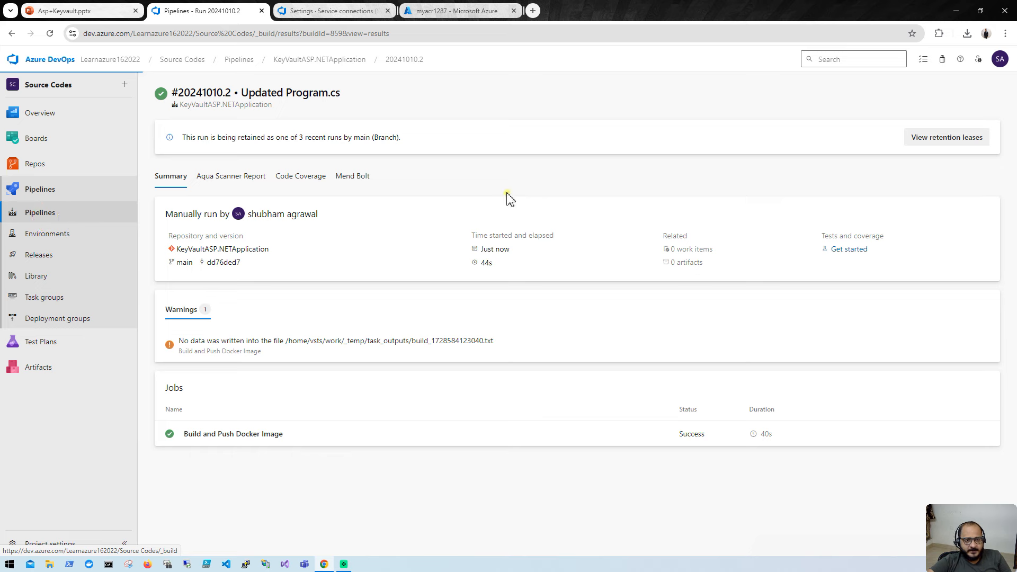
pyautogui.click(292, 208)
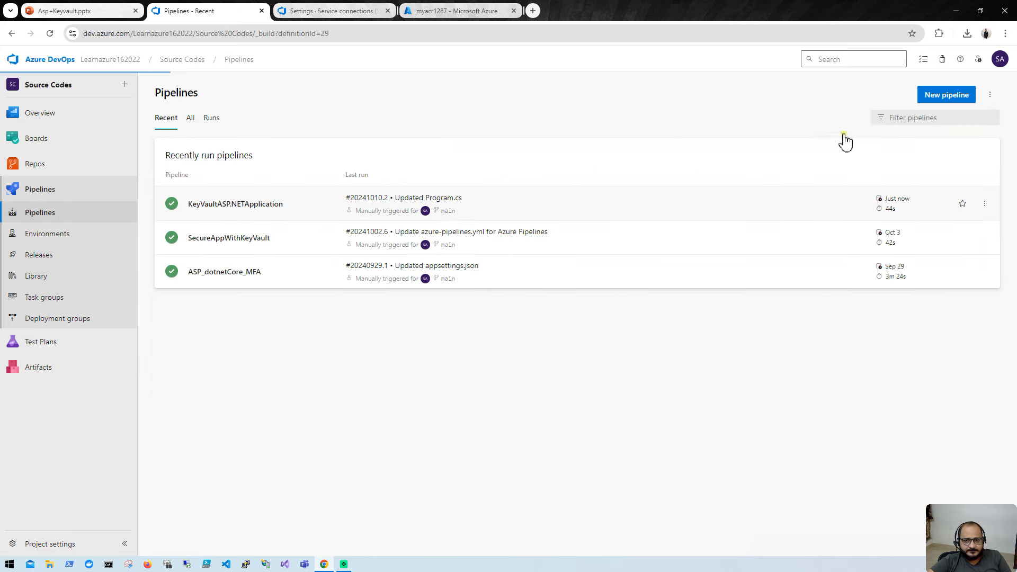
pyautogui.click(894, 101)
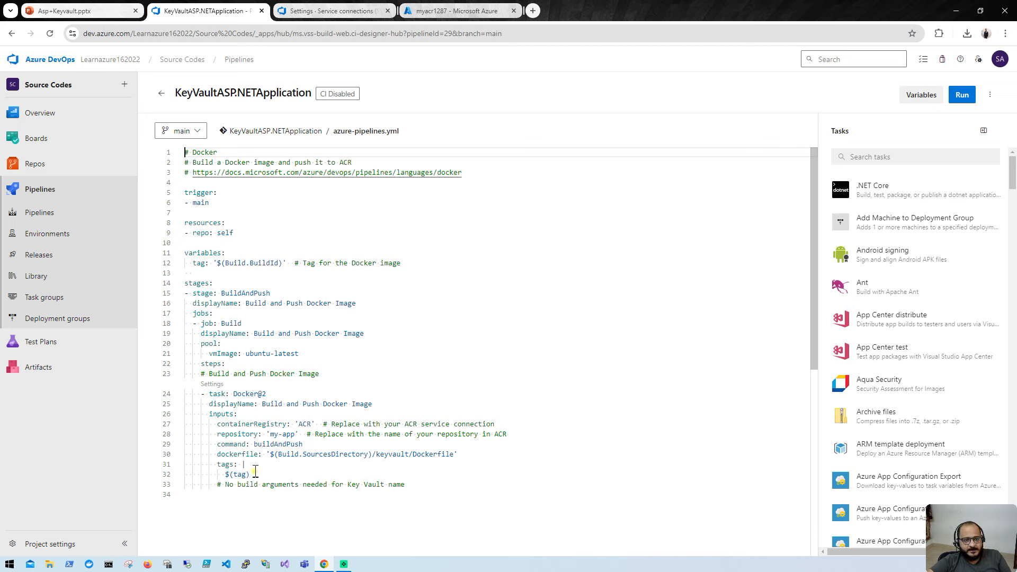
# Open the my-app repository in the registry and compare its image tag with the tag setting in the pipeline YAML
pyautogui.click(456, 11)
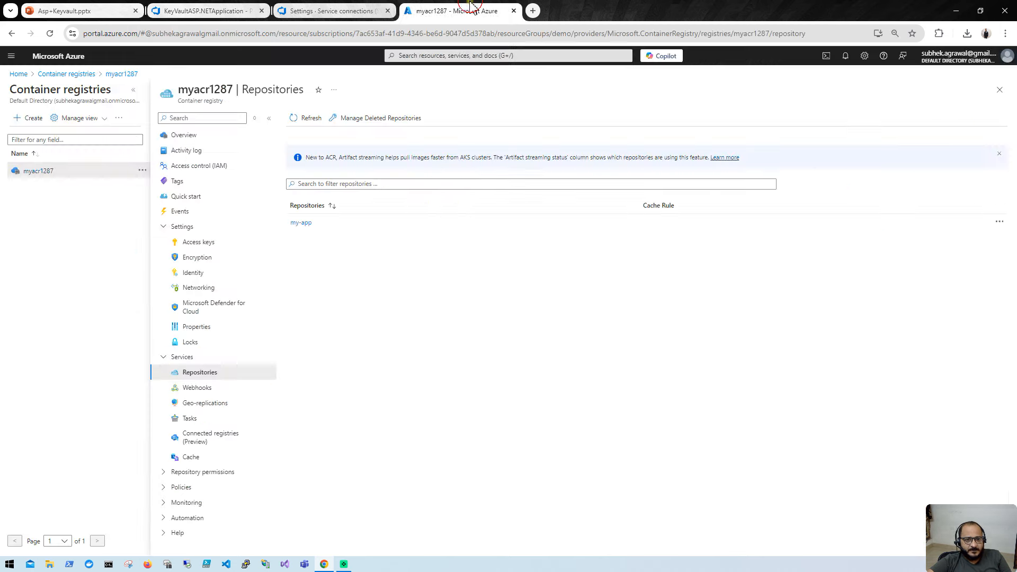
pyautogui.click(300, 223)
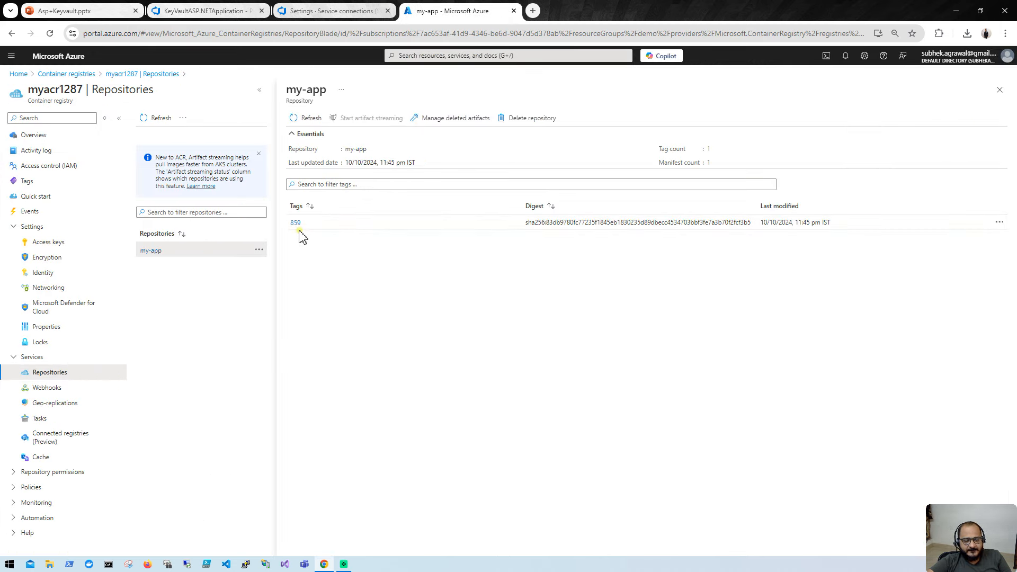
pyautogui.click(331, 10)
pyautogui.click(217, 9)
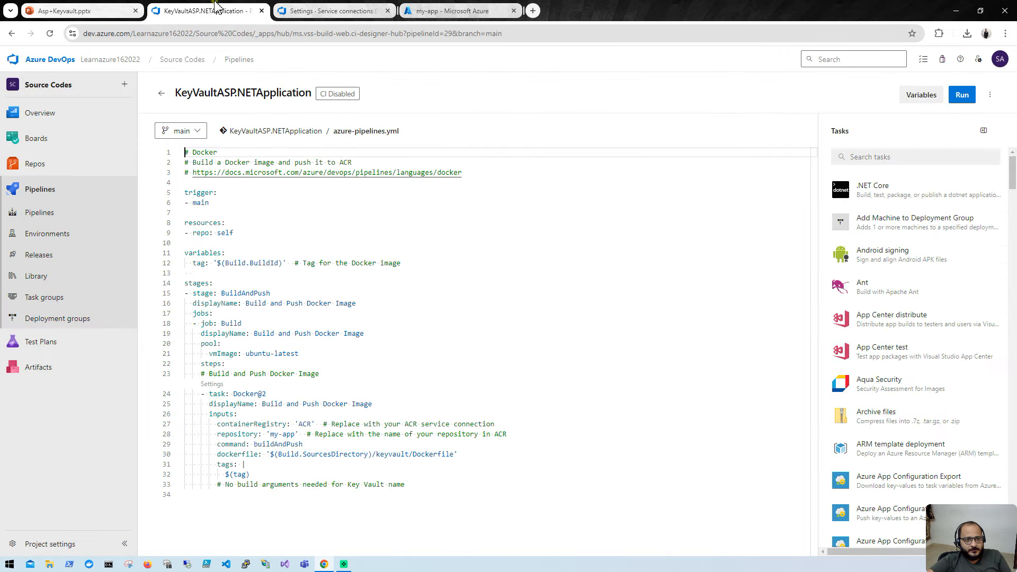
pyautogui.click(429, 11)
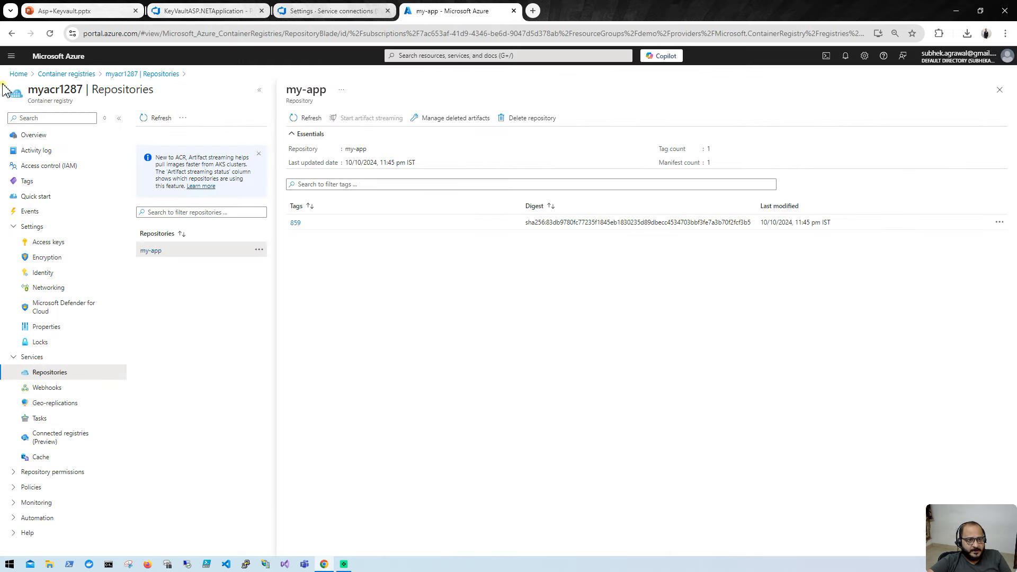
# View the list of managed identities from the Azure portal home page and return to the home page
pyautogui.click(17, 77)
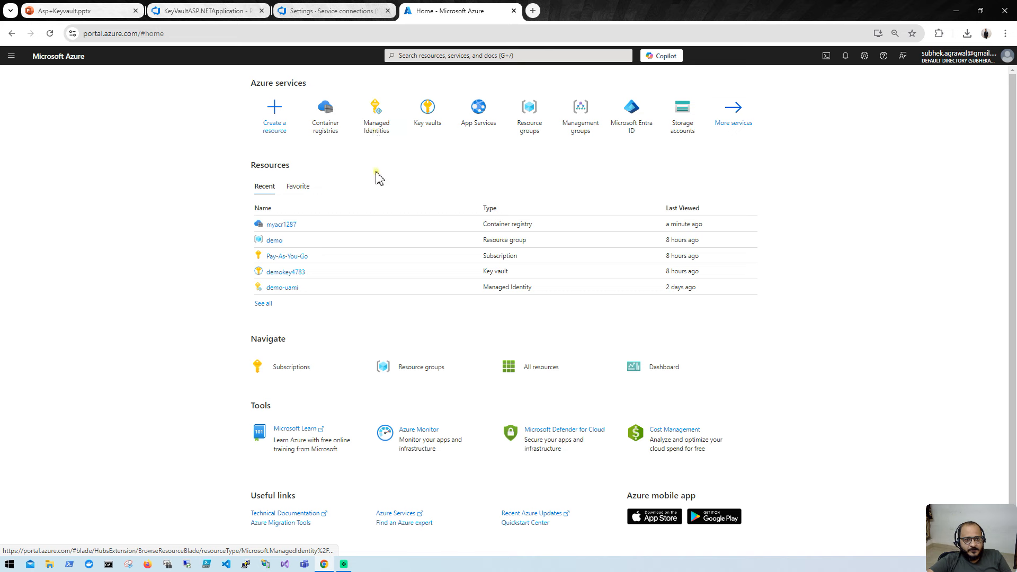
pyautogui.click(374, 116)
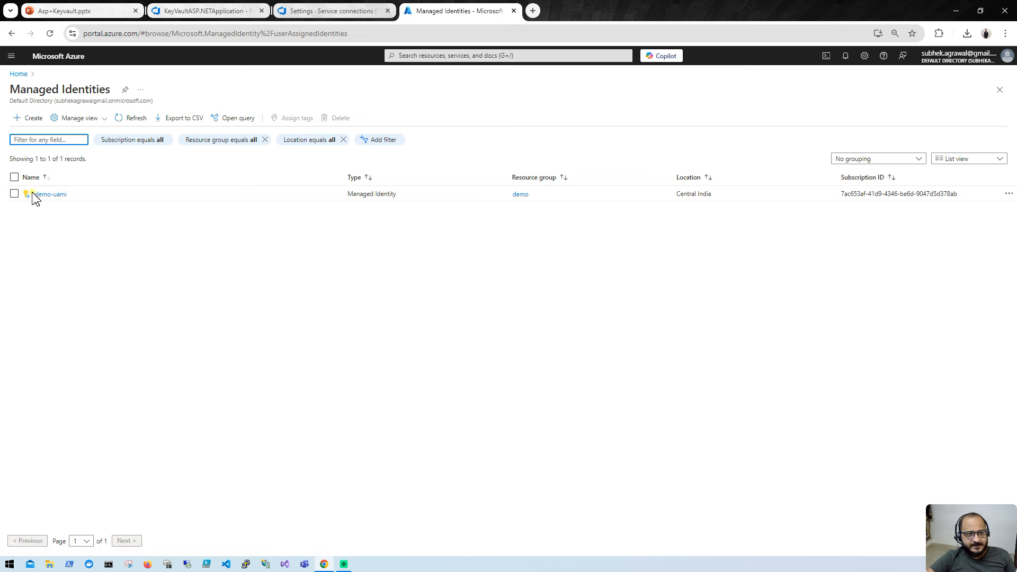
pyautogui.click(19, 73)
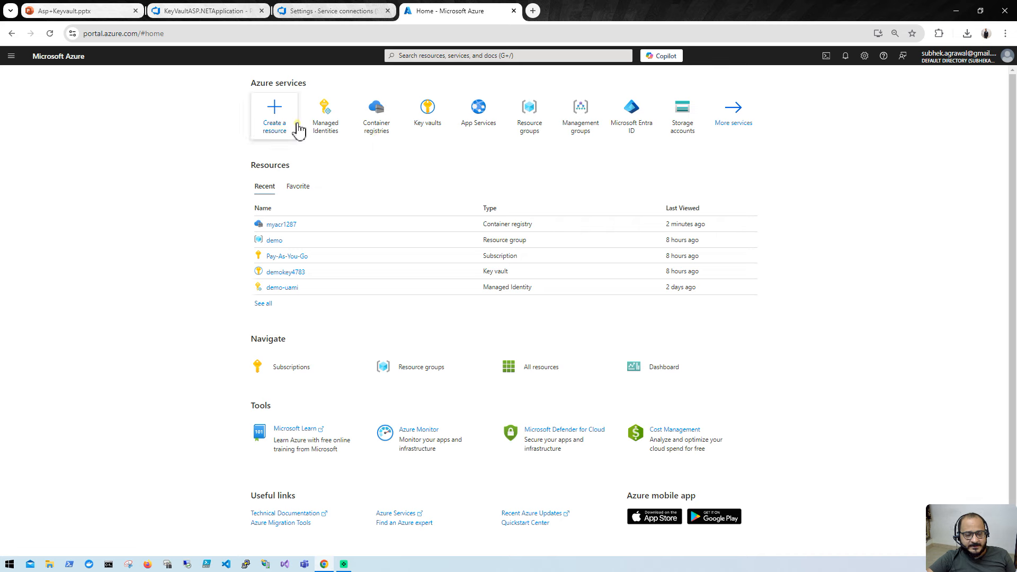
pyautogui.moveTo(309, 129)
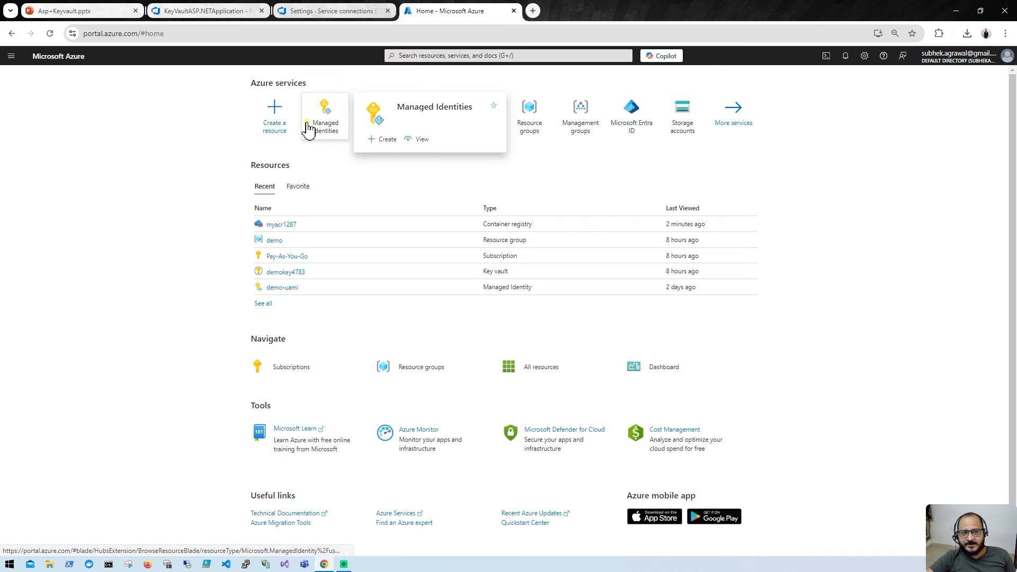
# Review the pipeline YAML and the project's service connections in Azure DevOps, and return to the Azure portal home page
pyautogui.click(297, 9)
pyautogui.click(211, 9)
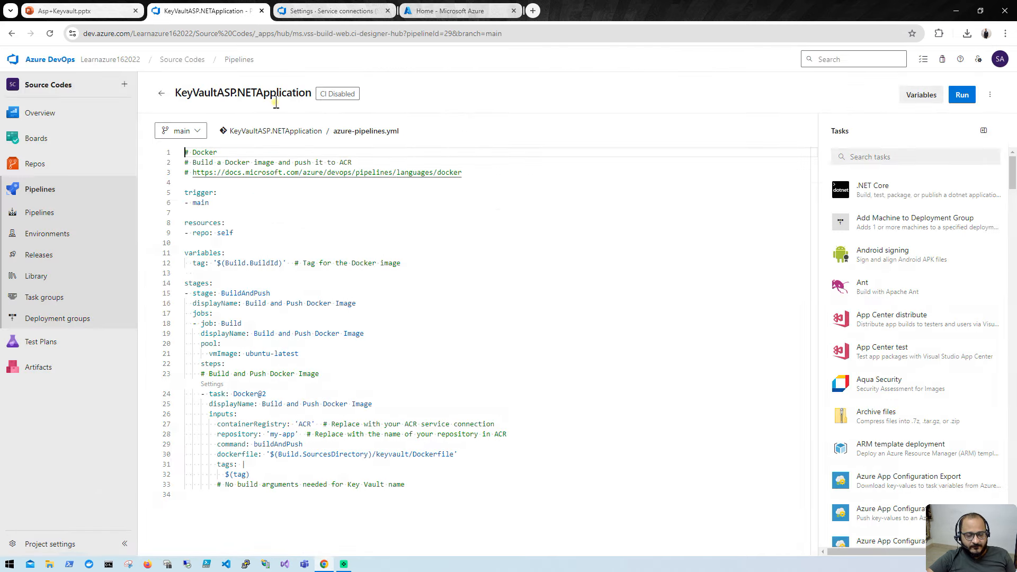
pyautogui.click(327, 9)
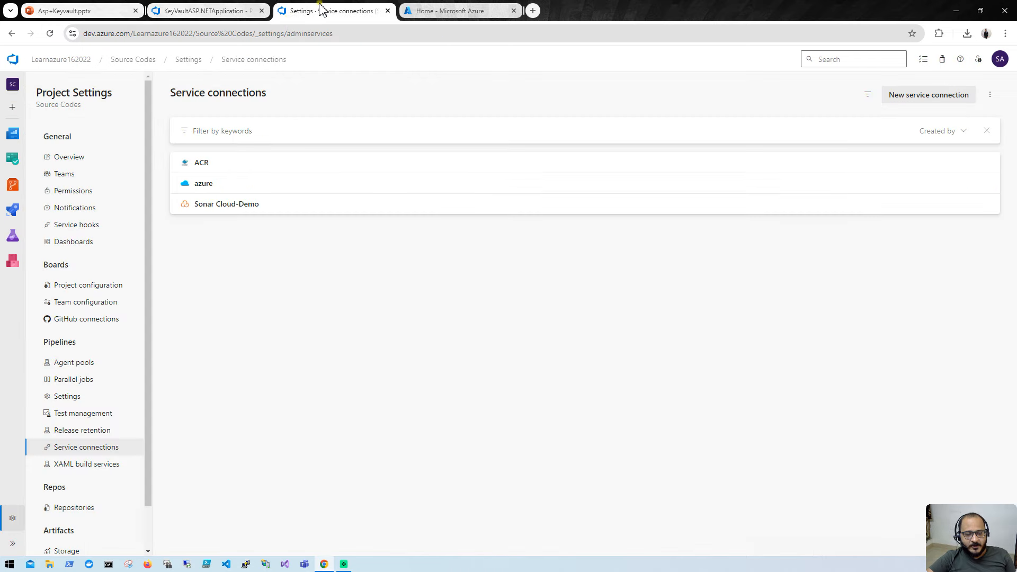
pyautogui.click(198, 7)
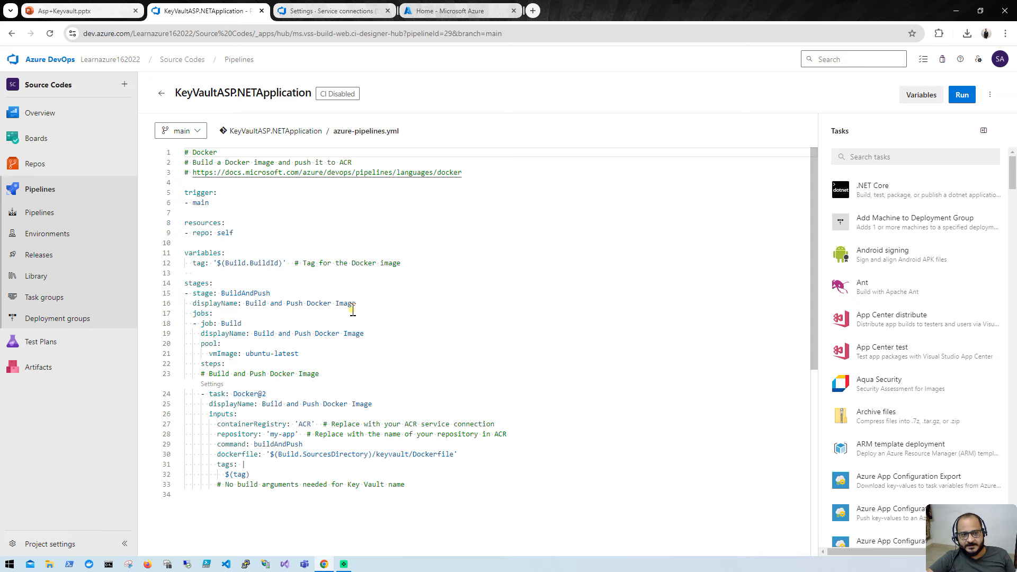
pyautogui.click(324, 10)
pyautogui.click(419, 10)
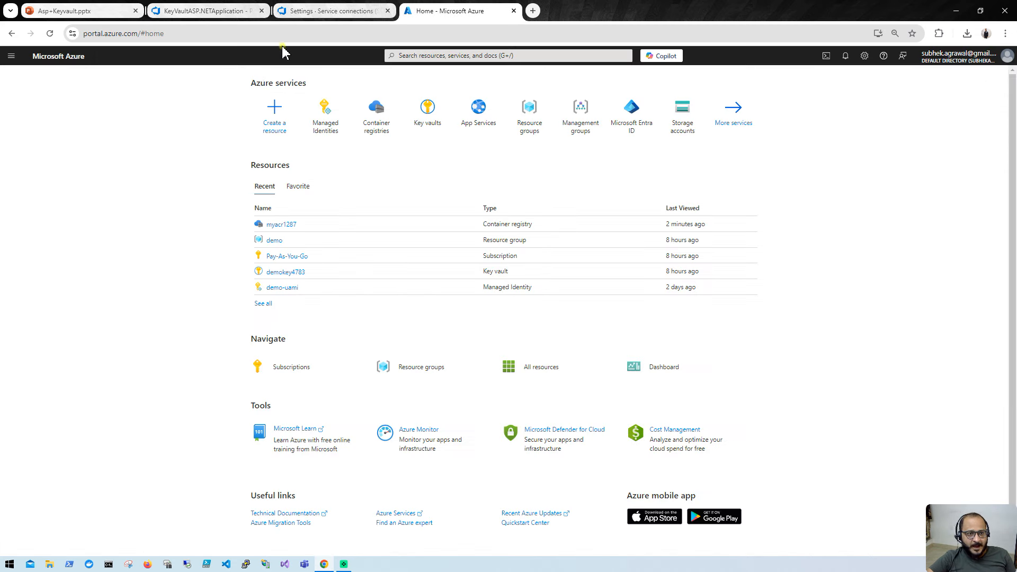
# Open the myacr1287 container registry's access control and display its role assignments
pyautogui.click(380, 130)
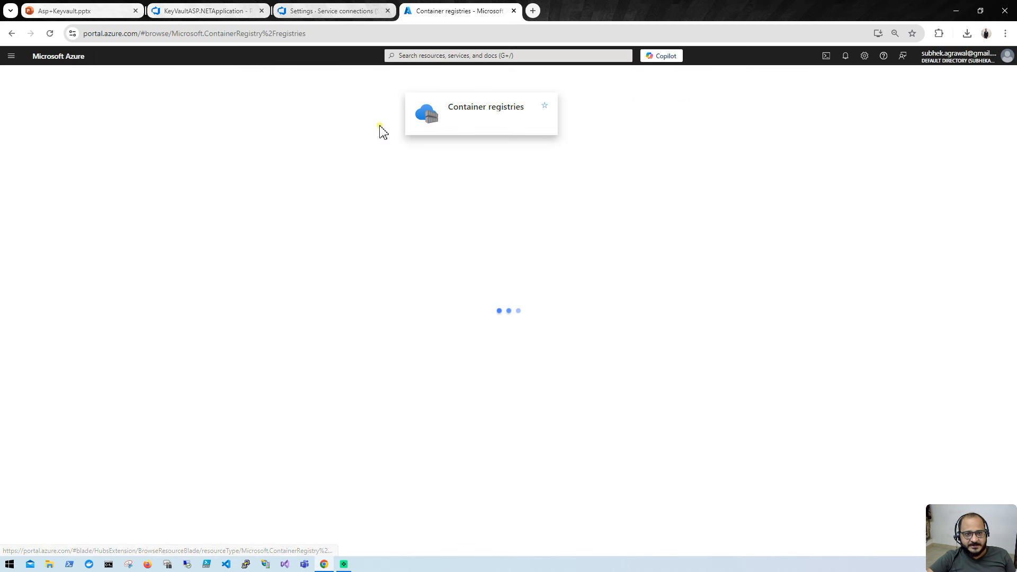
pyautogui.click(46, 195)
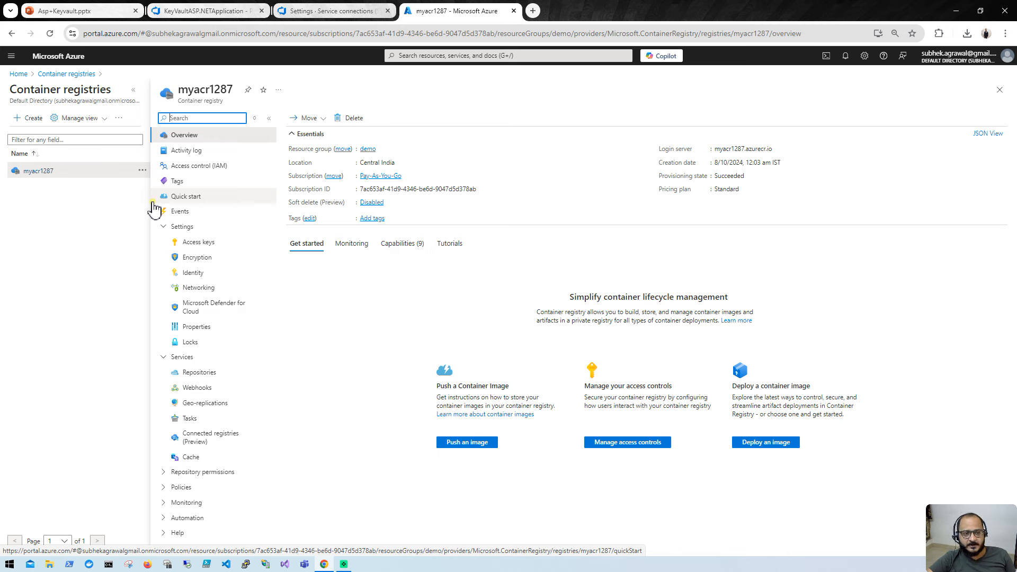
pyautogui.click(200, 167)
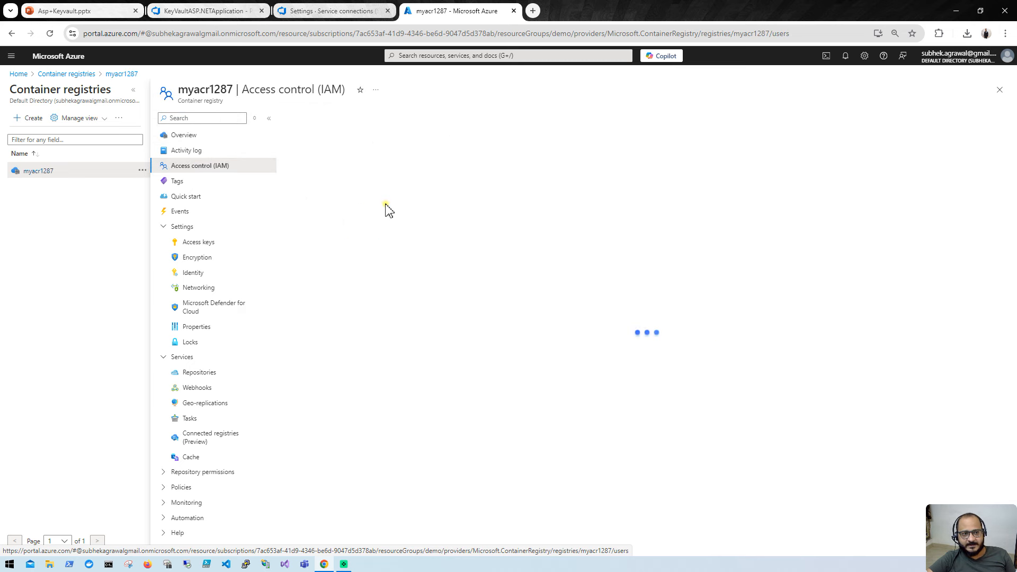
pyautogui.click(358, 148)
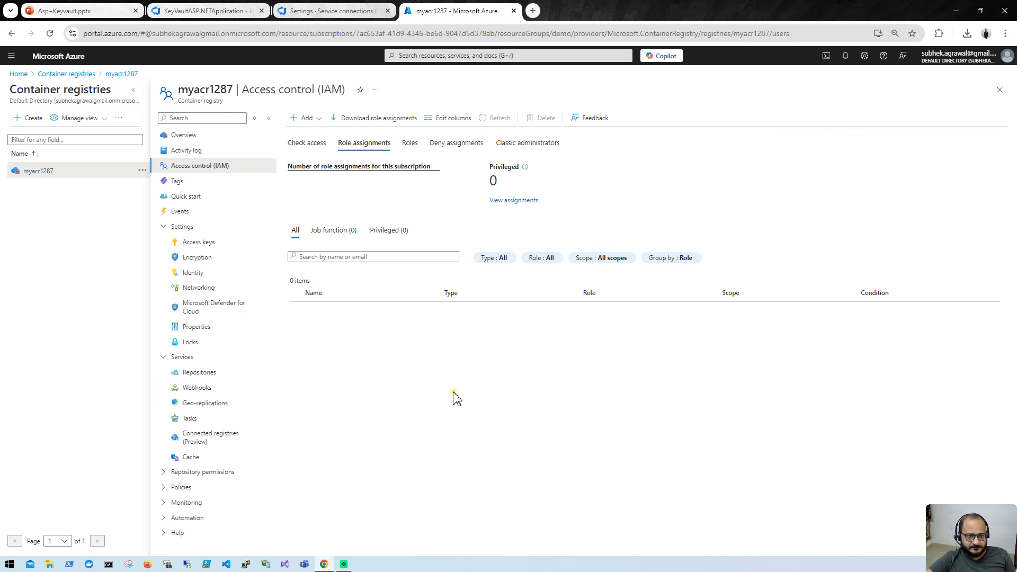
pyautogui.click(307, 144)
pyautogui.click(362, 147)
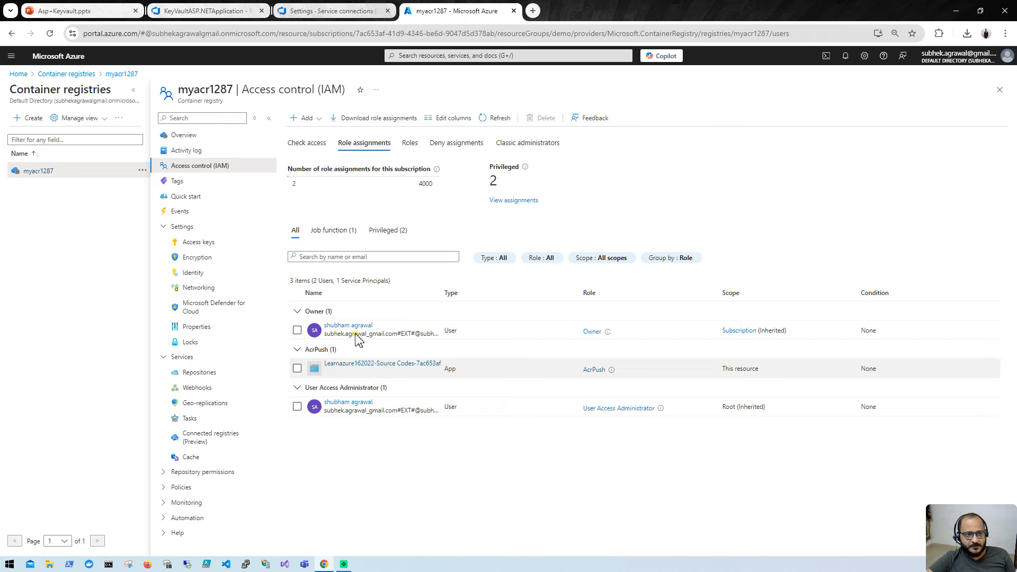
# Compare the AcrPush role assignment on myacr1287 with the project and Docker task in the pipeline YAML
pyautogui.click(206, 10)
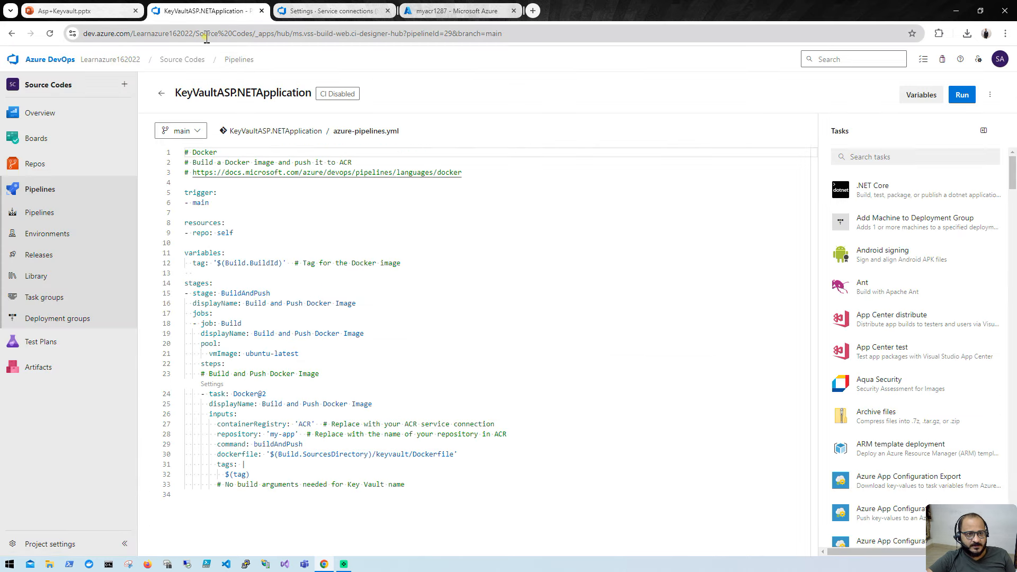
pyautogui.hotkey('ctrl', 'Tab')
pyautogui.hotkey('ctrl', 'Tab')
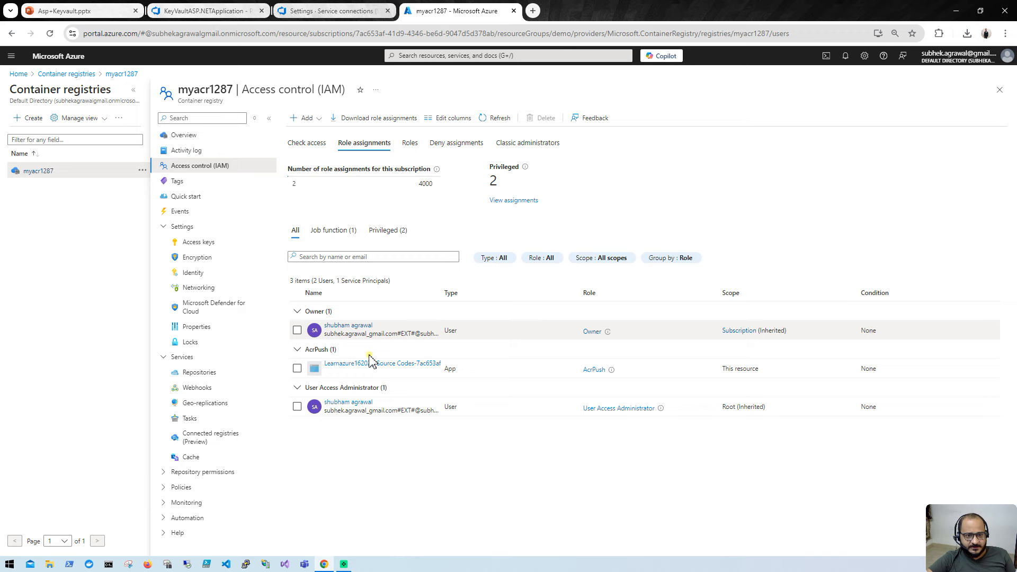
pyautogui.click(235, 11)
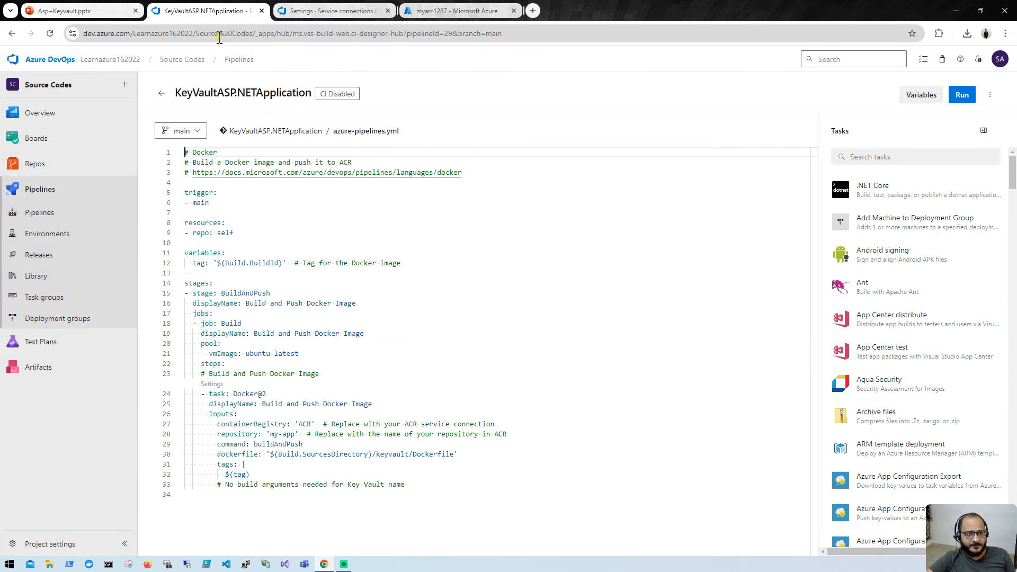
pyautogui.click(456, 10)
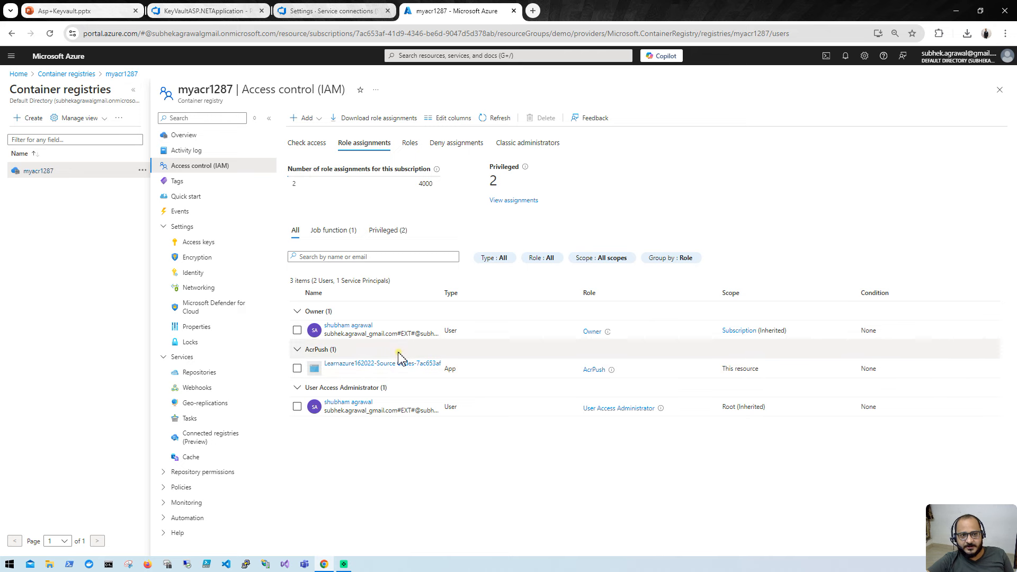
# Check the Azure DevOps pipeline YAML and service connections against the role assignments on the myacr1287 registry
pyautogui.click(321, 9)
pyautogui.click(204, 9)
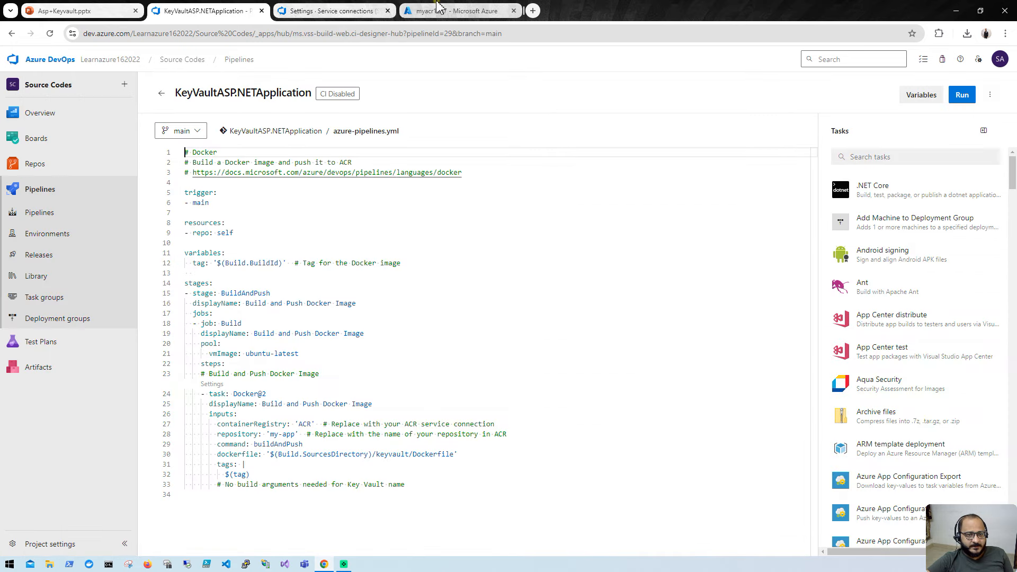
pyautogui.click(442, 10)
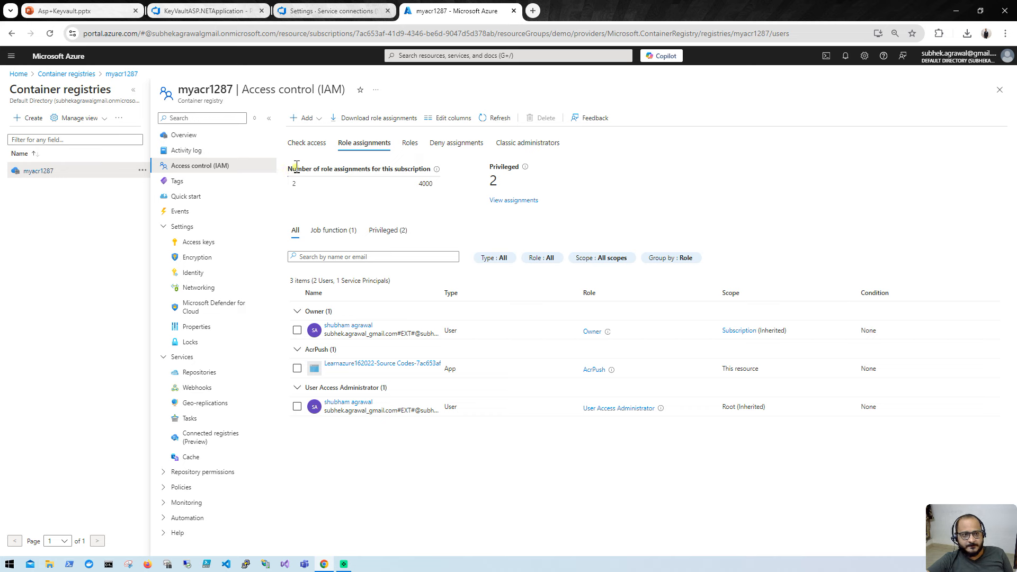
pyautogui.click(310, 11)
pyautogui.click(461, 11)
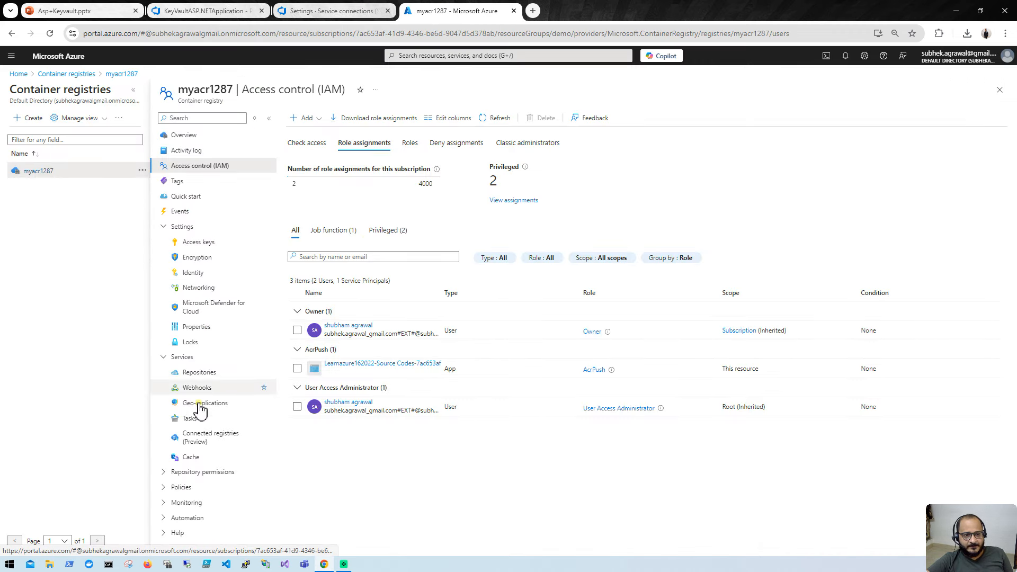
# Open the my-app repository among myacr1287's repositories and view its image tags
pyautogui.click(203, 373)
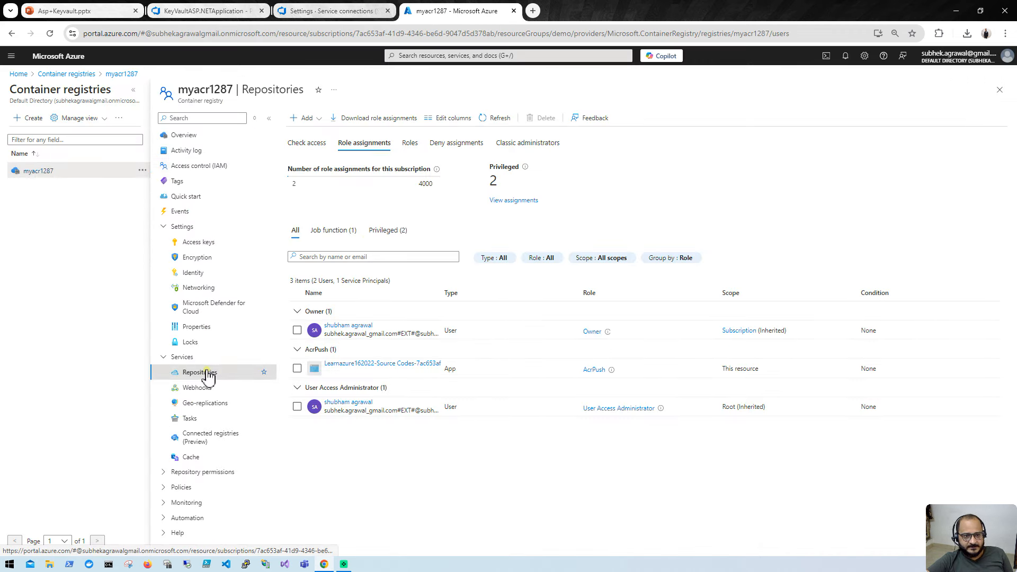
pyautogui.click(328, 6)
pyautogui.click(413, 9)
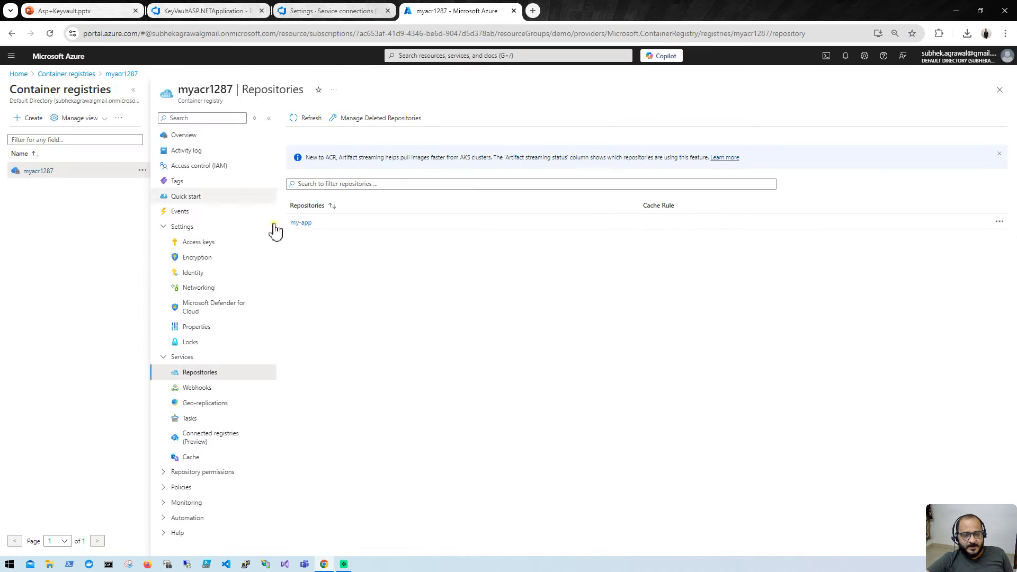
pyautogui.click(308, 225)
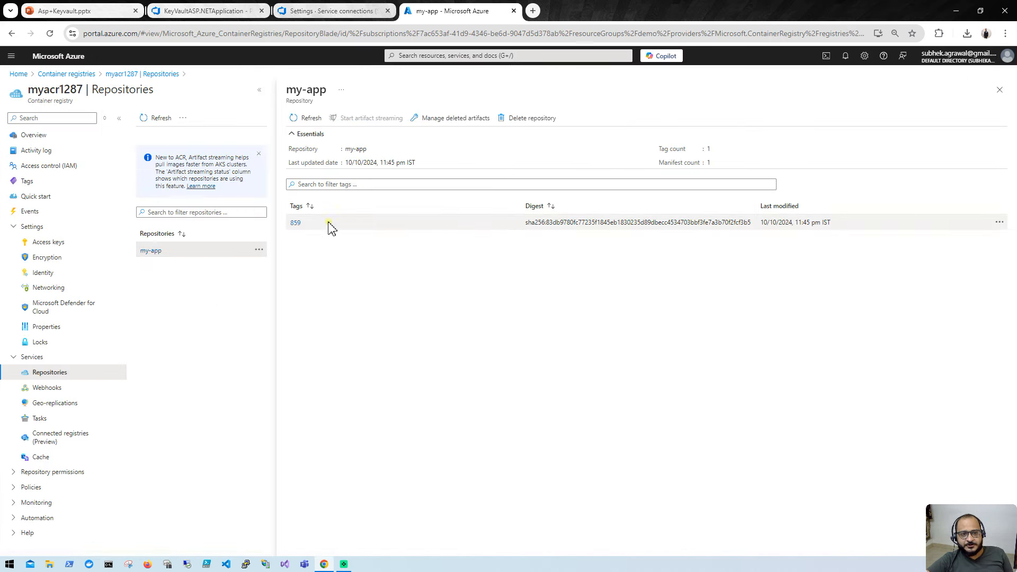
pyautogui.click(296, 11)
pyautogui.click(416, 11)
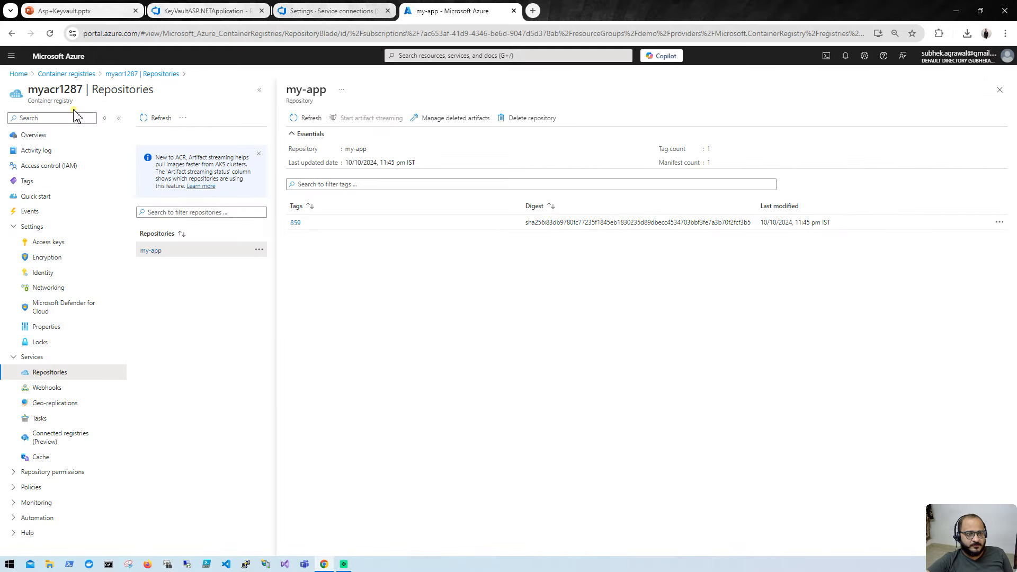
# Return to the Azure portal home page and start creating a new web app from App Services
pyautogui.click(50, 74)
pyautogui.click(17, 74)
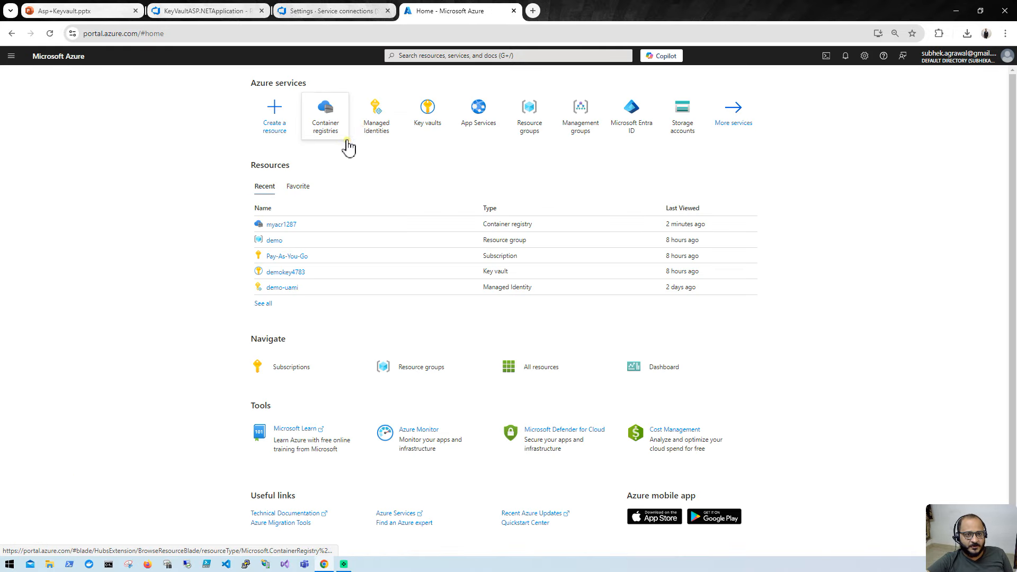
pyautogui.click(468, 112)
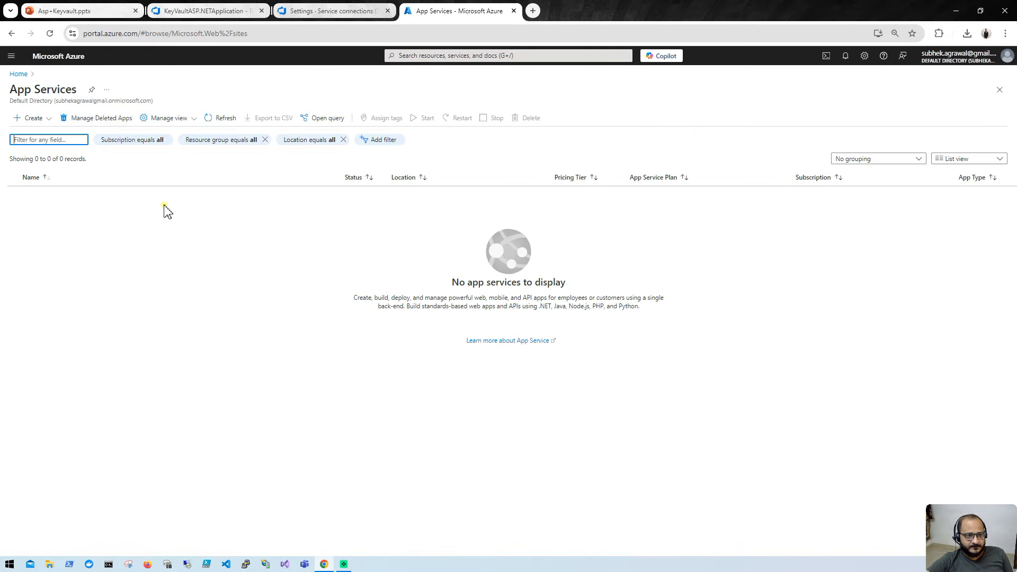
pyautogui.click(47, 118)
pyautogui.click(50, 135)
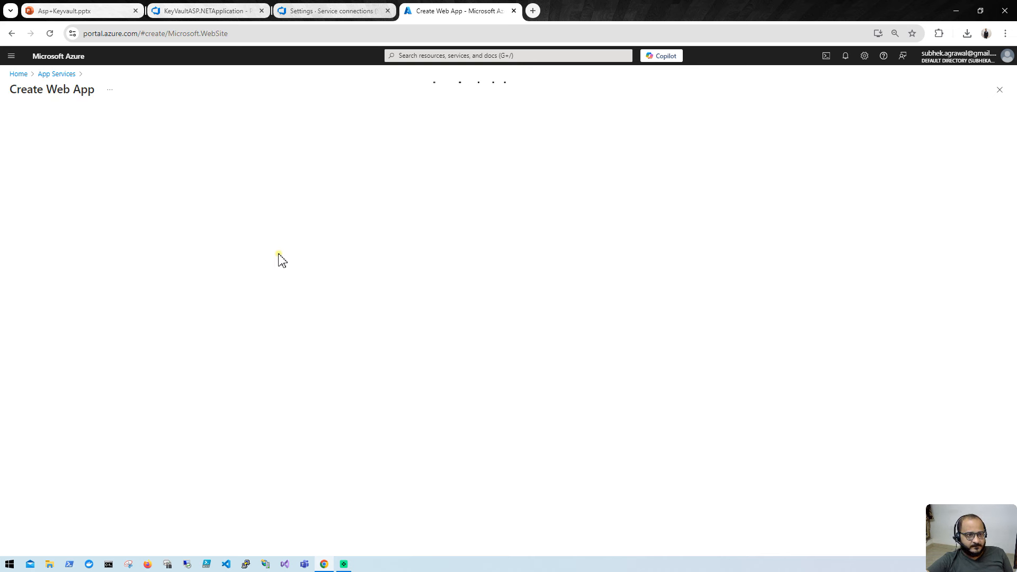
# Configure the web app with resource group demo, container publishing, region Central India and the Free F1 pricing plan, and continue to the container settings
pyautogui.click(193, 241)
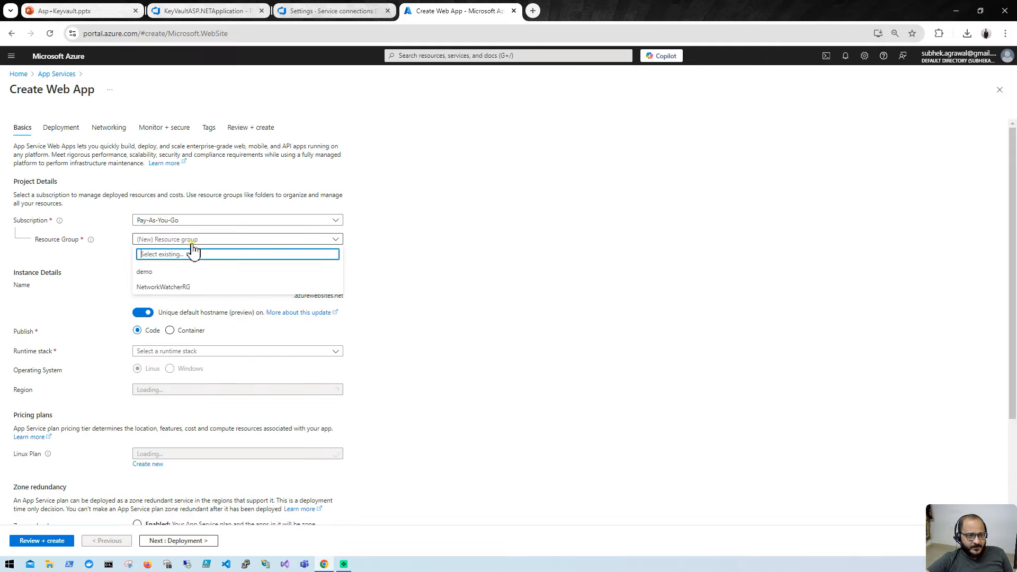
pyautogui.click(188, 274)
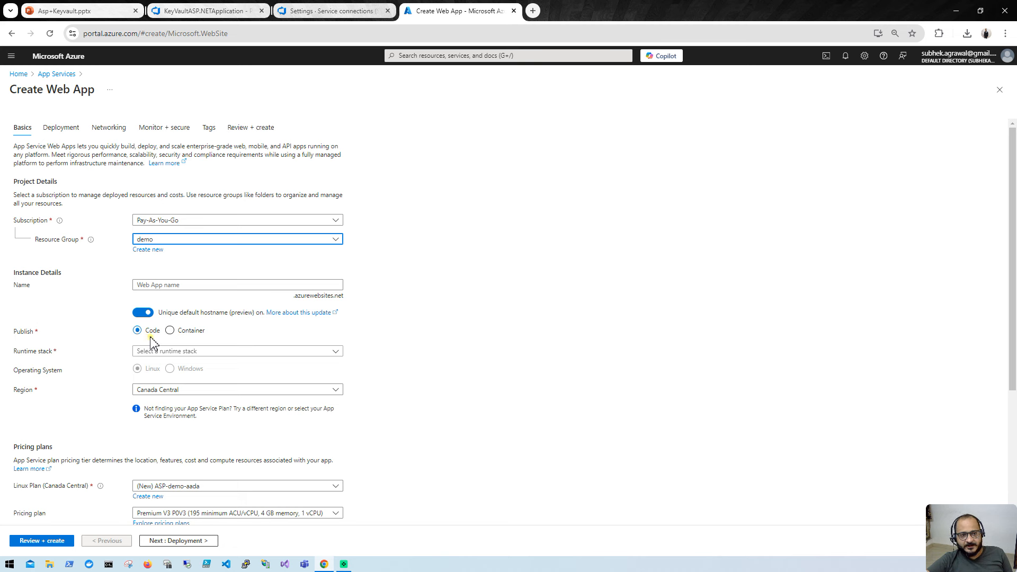
pyautogui.click(178, 332)
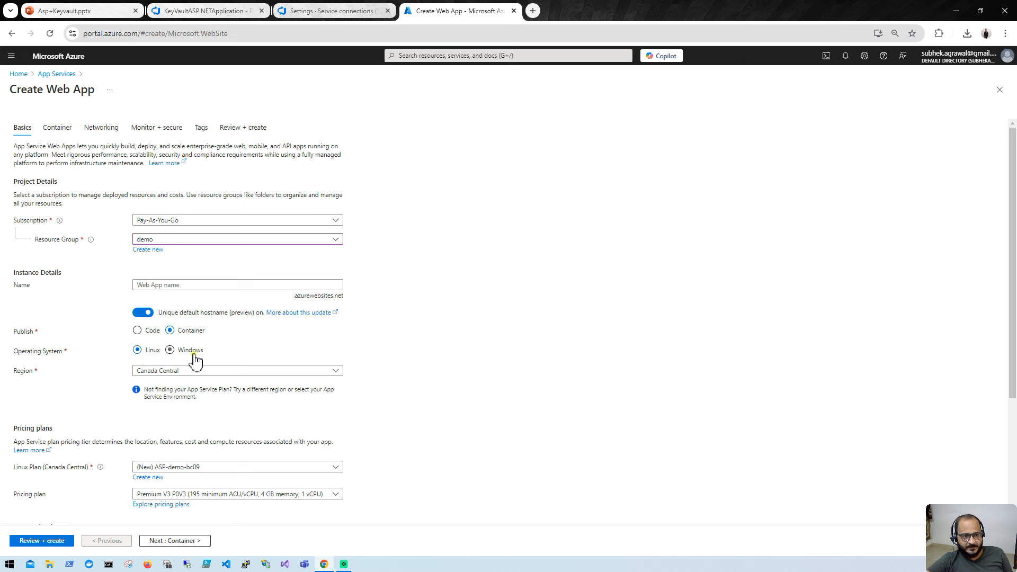
pyautogui.click(220, 372)
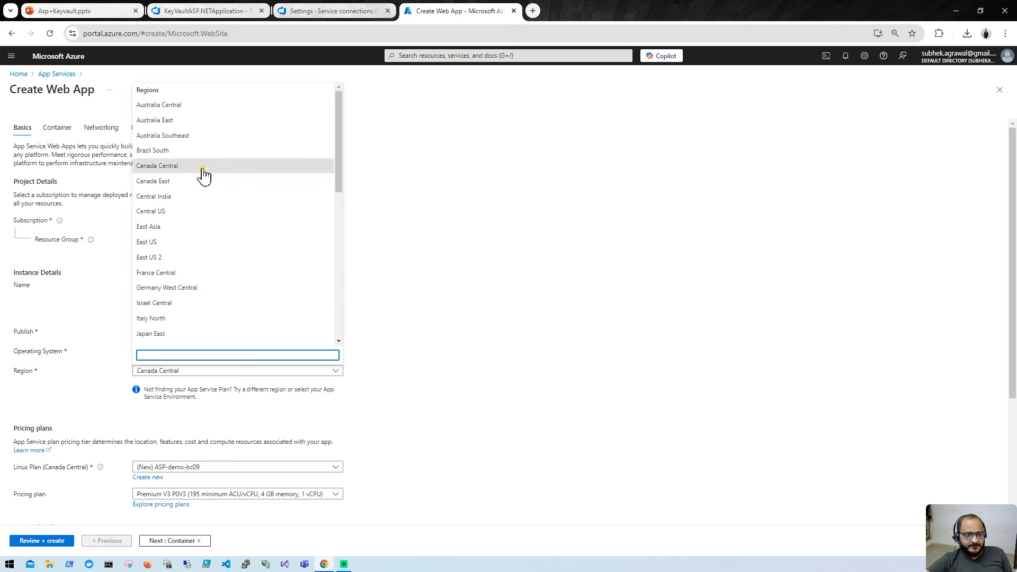
pyautogui.click(182, 196)
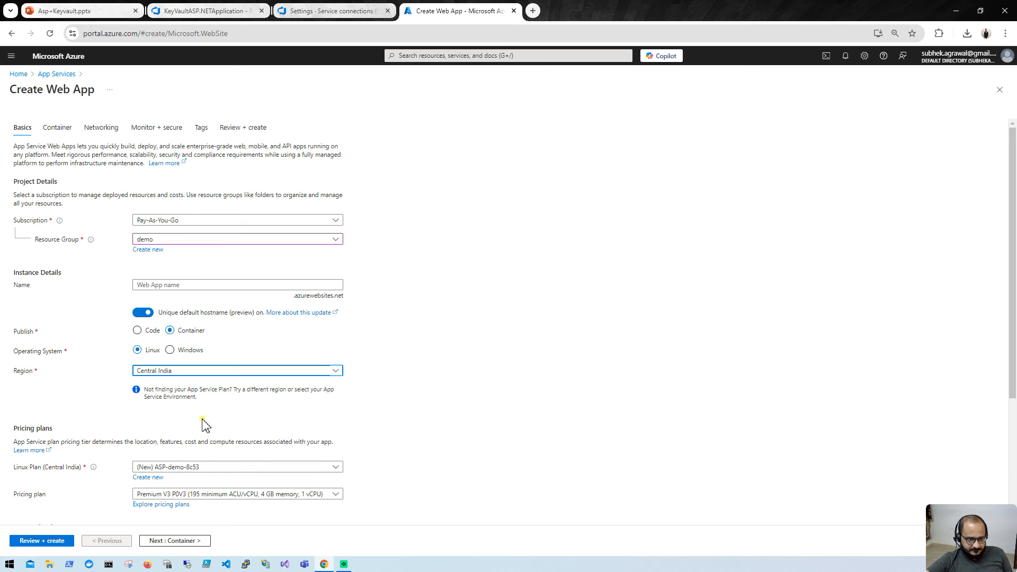
pyautogui.scroll(-2, 205, 426)
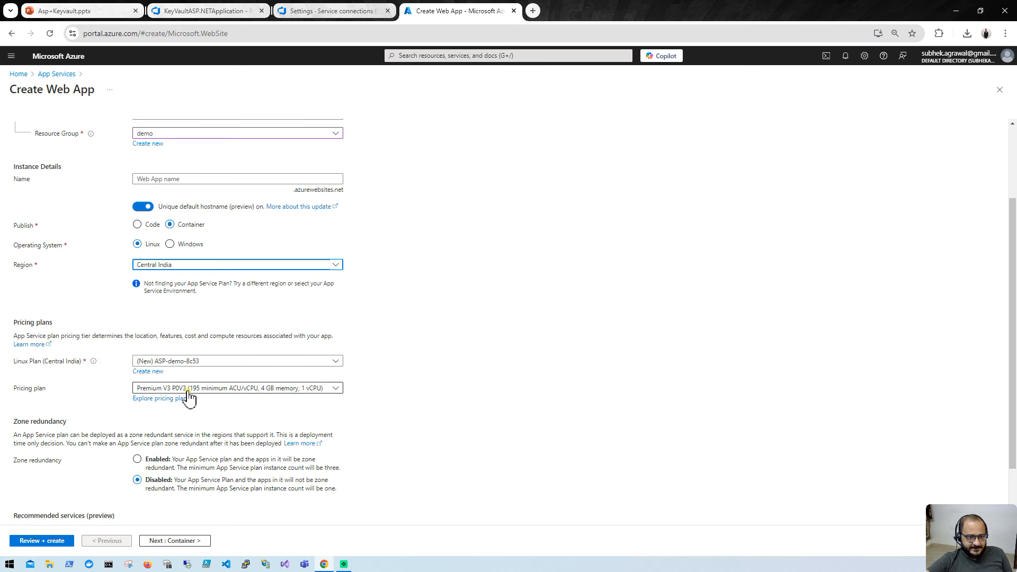
pyautogui.click(249, 389)
pyautogui.click(181, 246)
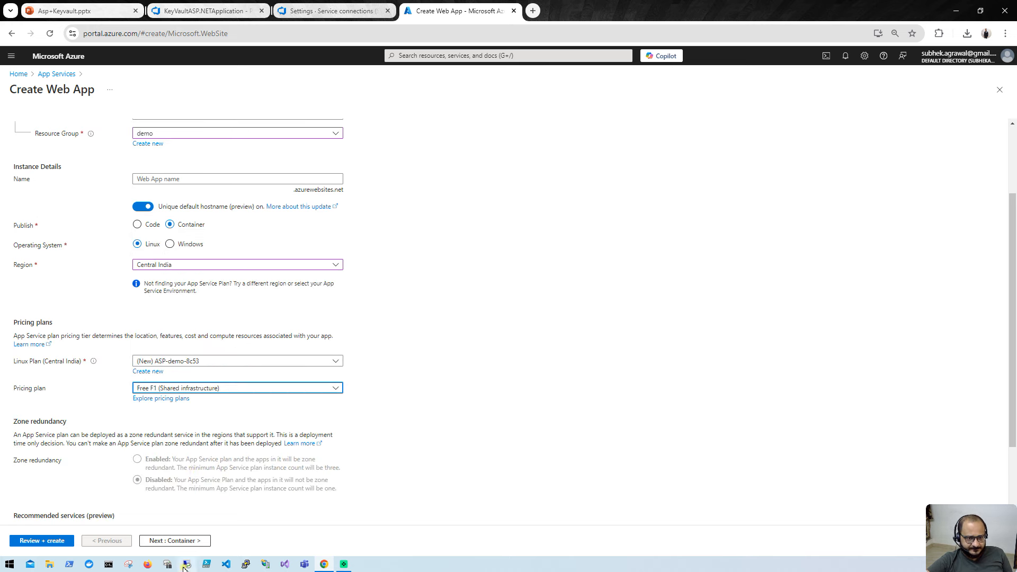
pyautogui.scroll(-2, 198, 492)
pyautogui.click(186, 541)
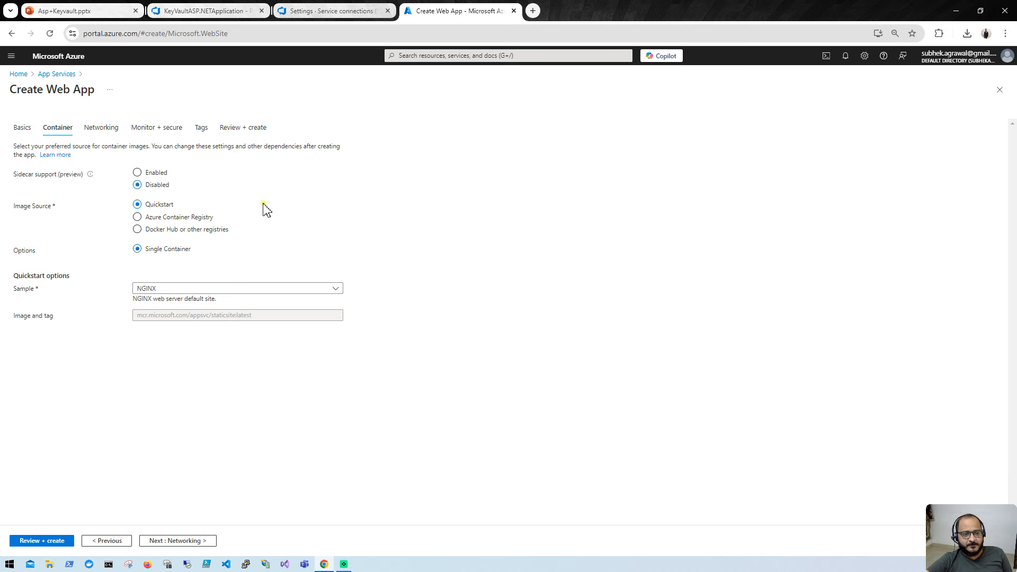
# Try to choose an image and tag from the myacr1287 Azure Container Registry, and reload the web app creation page
pyautogui.click(157, 219)
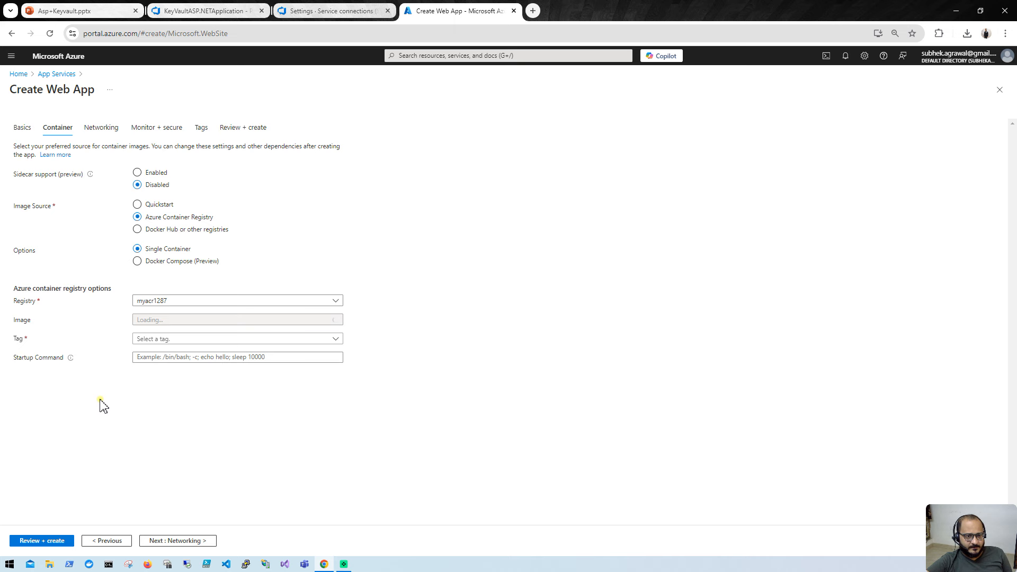
pyautogui.click(182, 301)
pyautogui.click(182, 301)
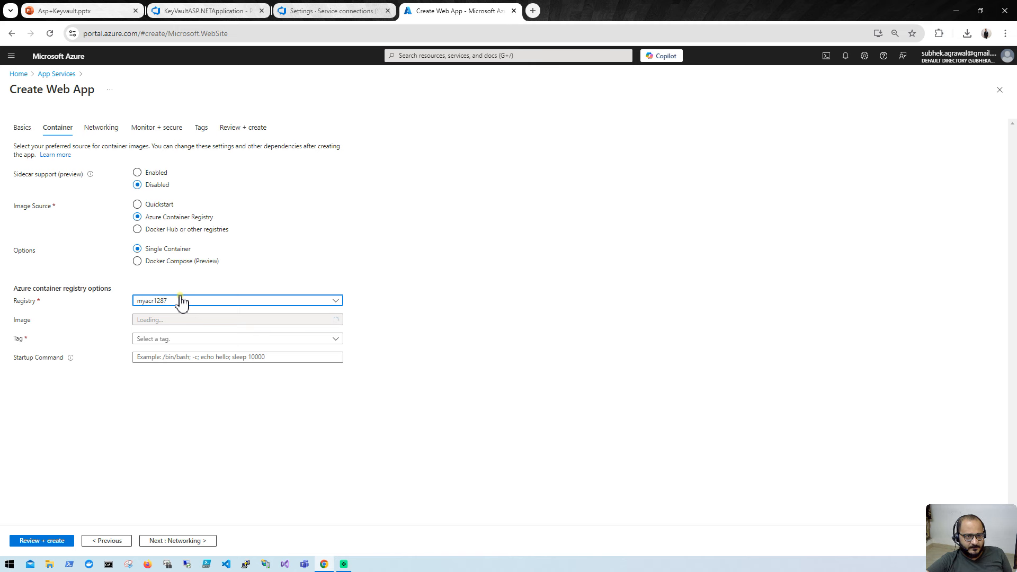
pyautogui.click(198, 342)
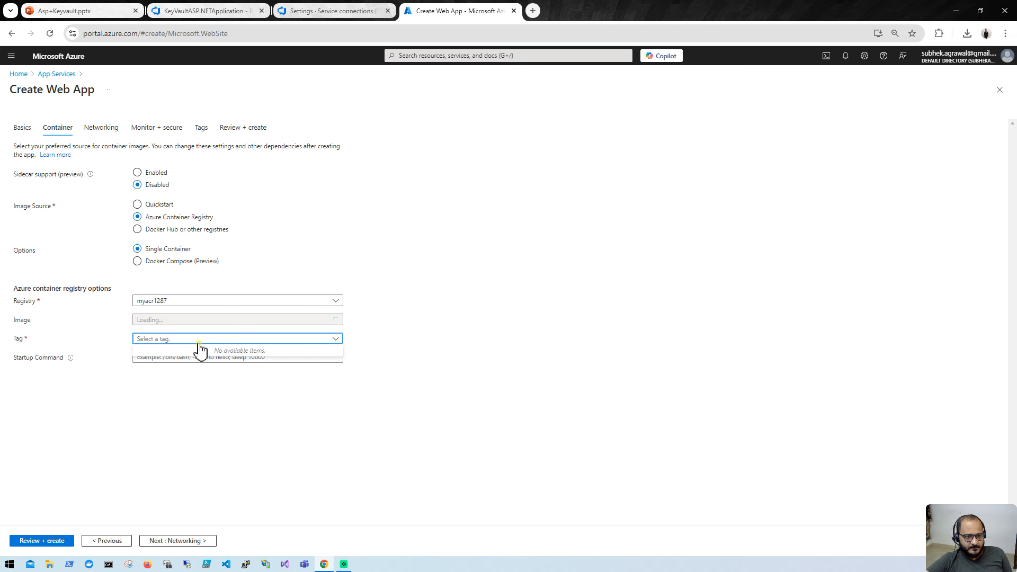
pyautogui.click(199, 351)
pyautogui.click(195, 322)
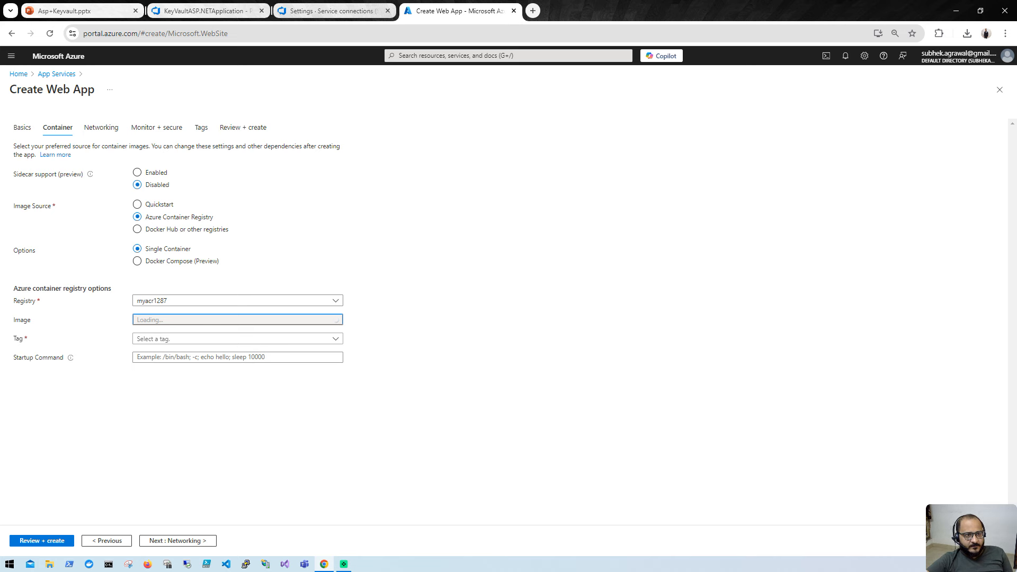
pyautogui.click(50, 33)
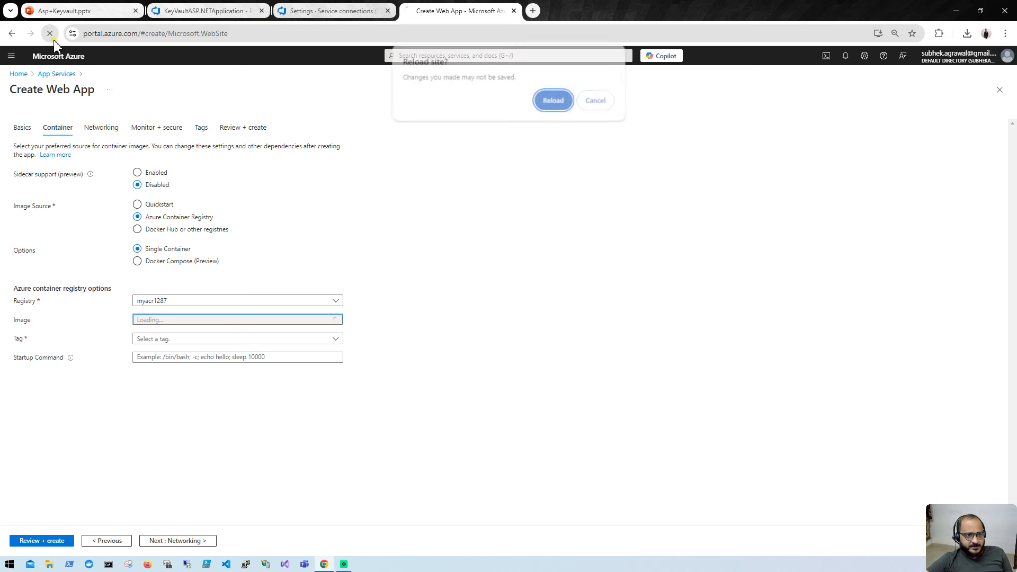
pyautogui.click(551, 110)
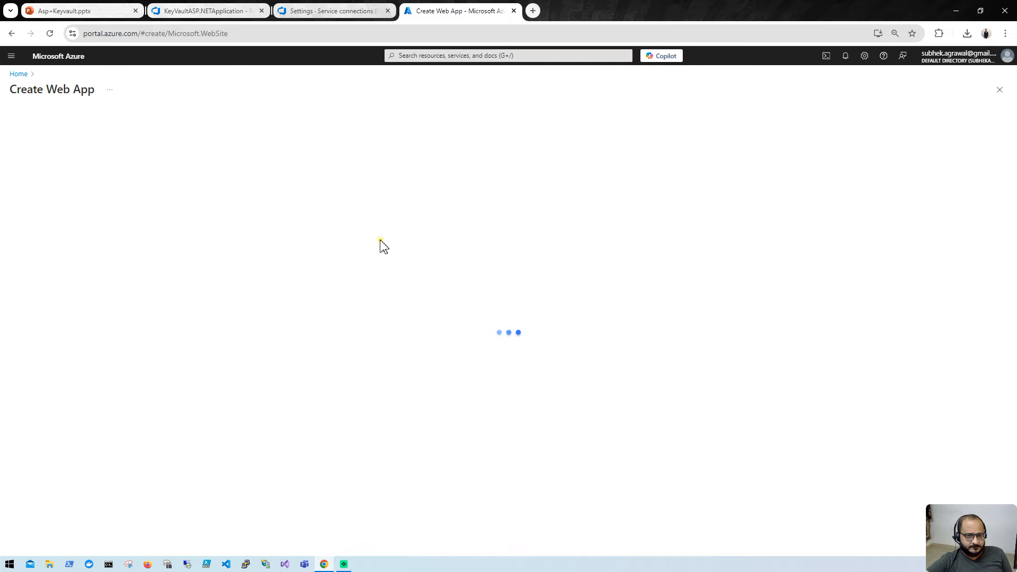
# Assign the web app to resource group demo and name it demo31313
pyautogui.click(167, 242)
pyautogui.click(178, 271)
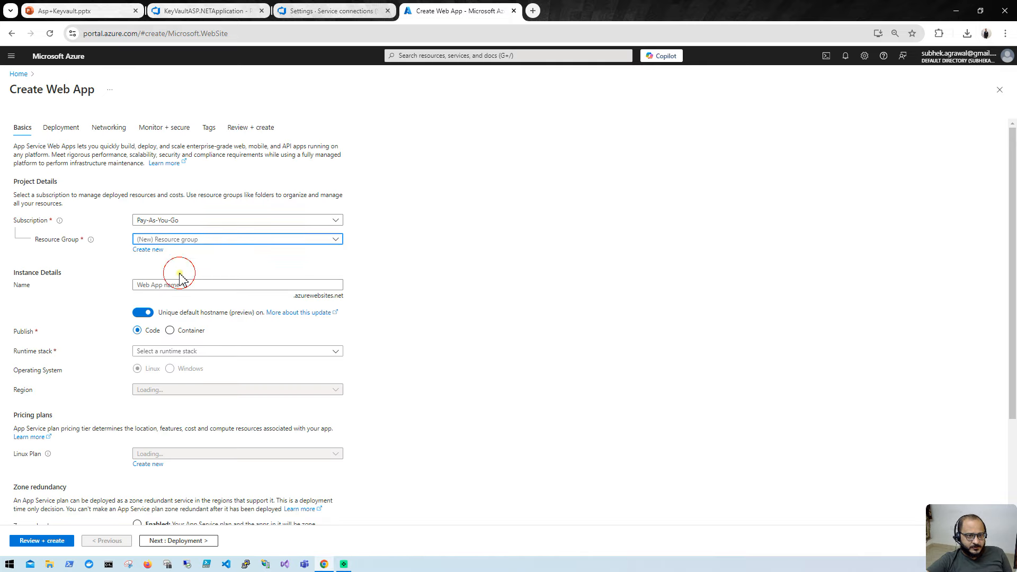
pyautogui.click(199, 287)
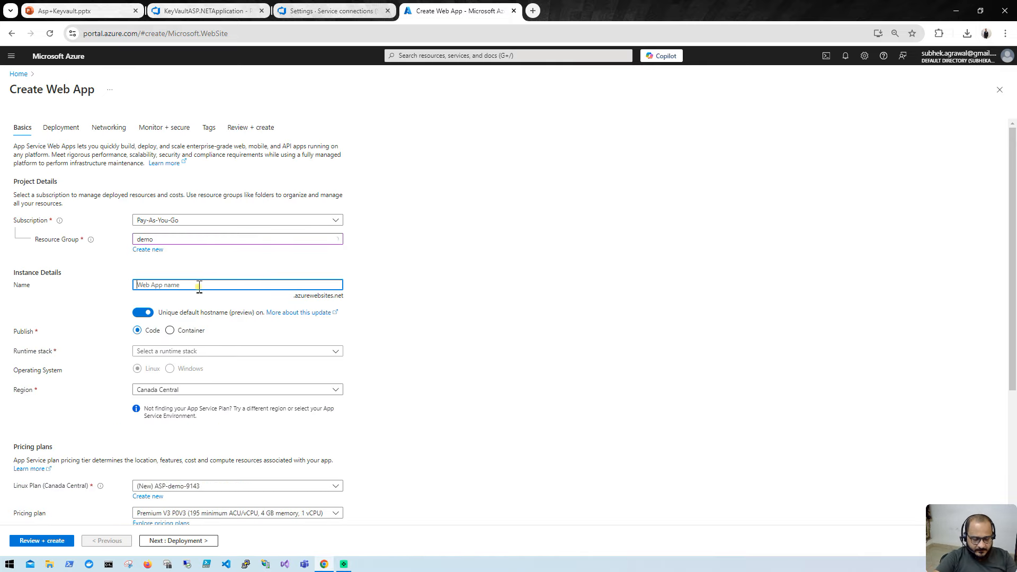
pyautogui.write('demo3')
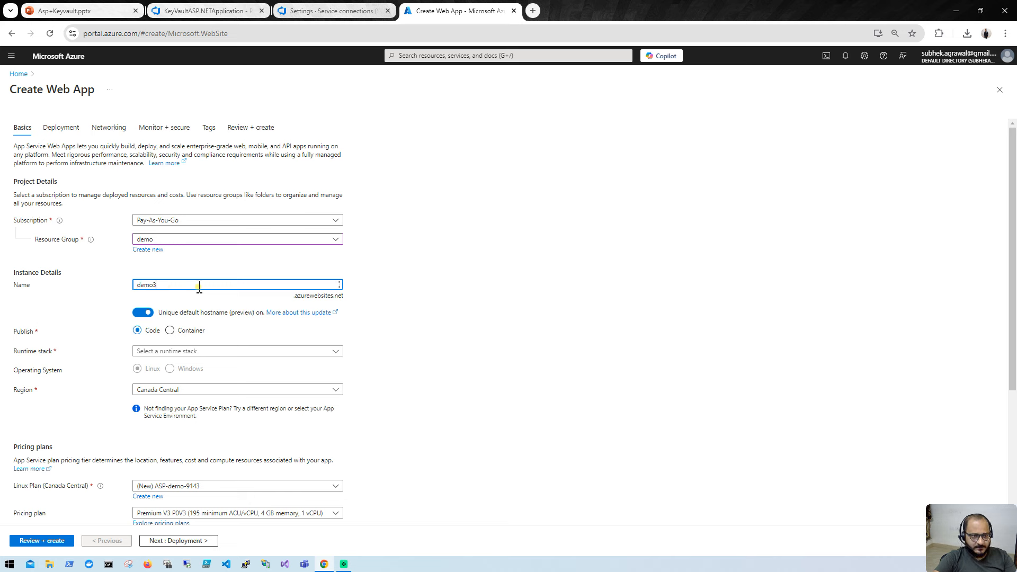
pyautogui.write('1313')
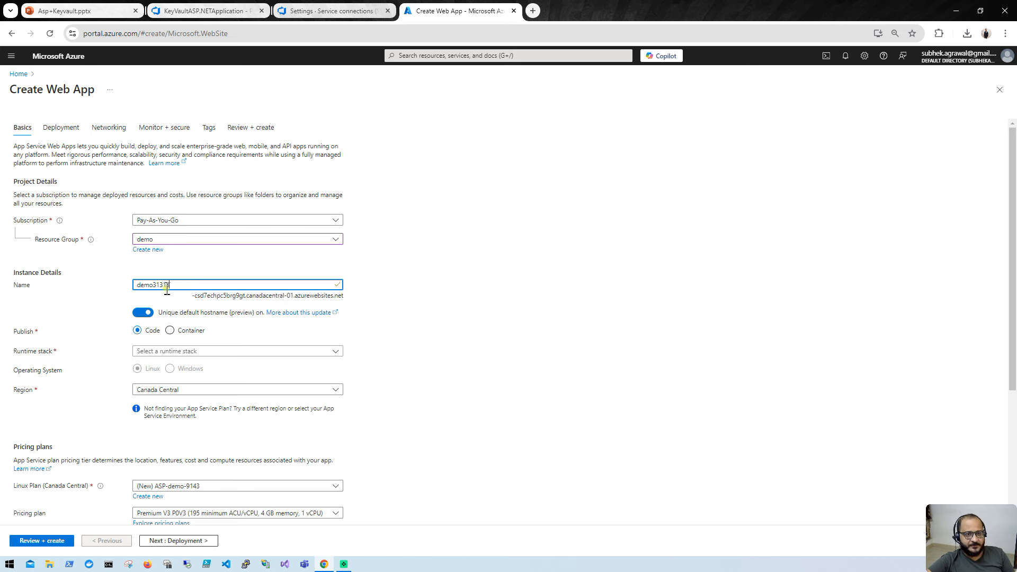
# Set the web app to publish as a container in region Central India on the Free F1 pricing plan
pyautogui.click(183, 333)
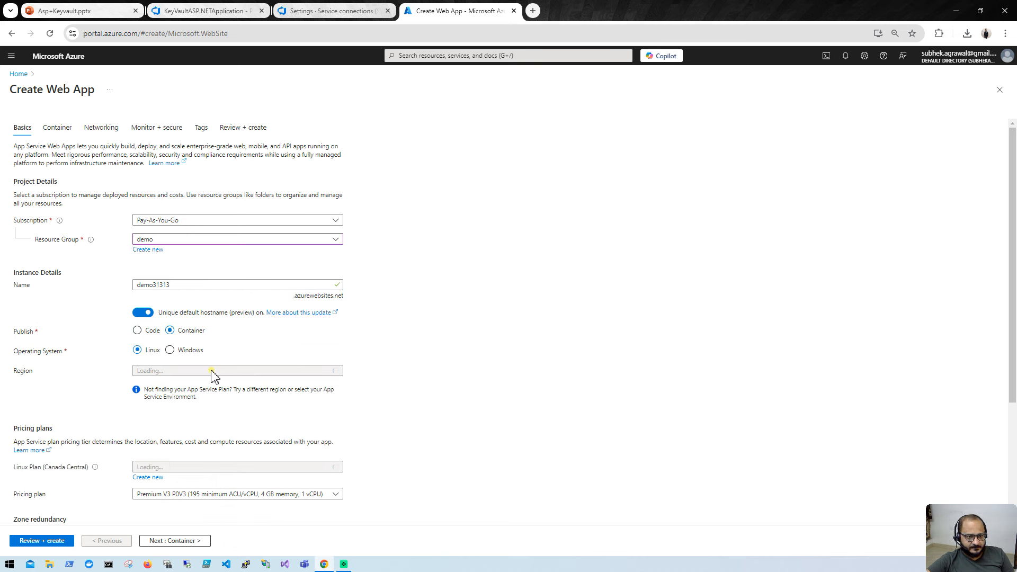
pyautogui.click(209, 371)
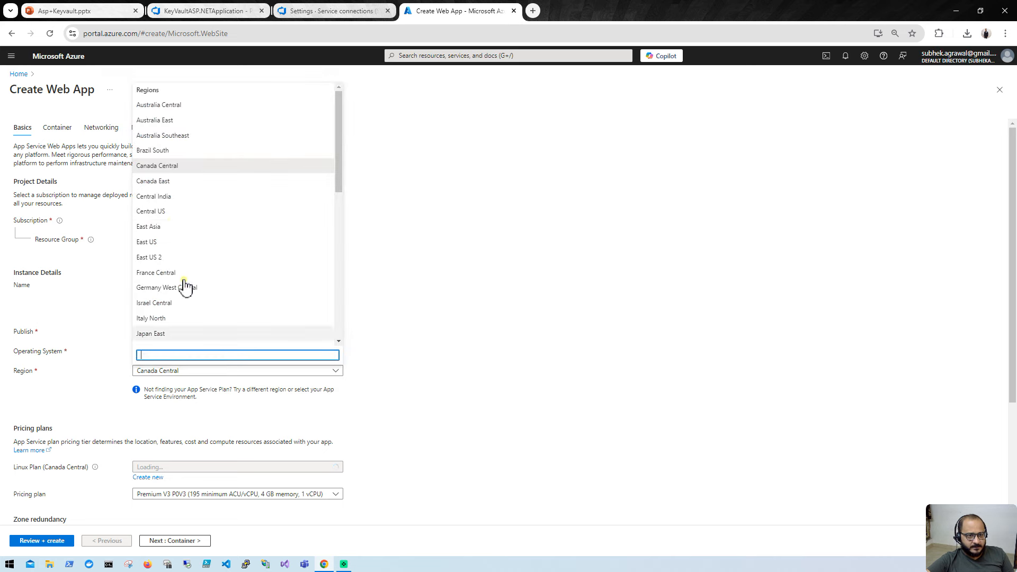
pyautogui.click(177, 198)
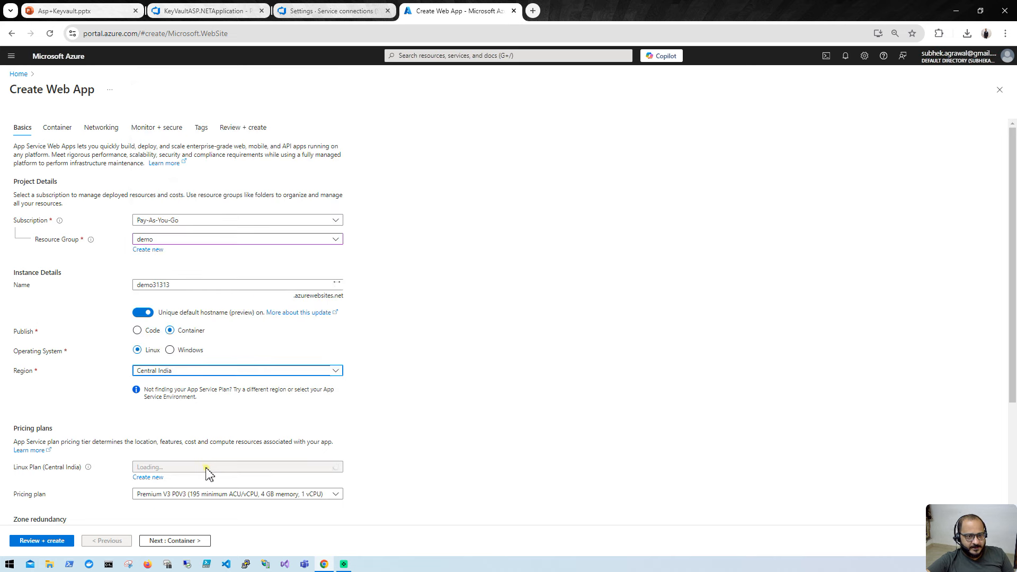
pyautogui.scroll(-3, 208, 473)
pyautogui.click(202, 327)
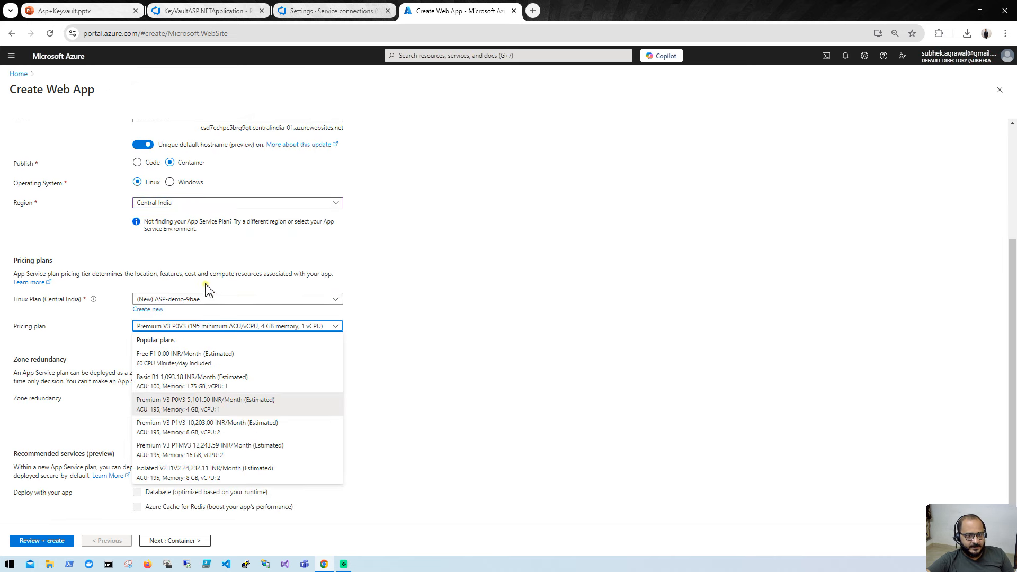
pyautogui.click(182, 358)
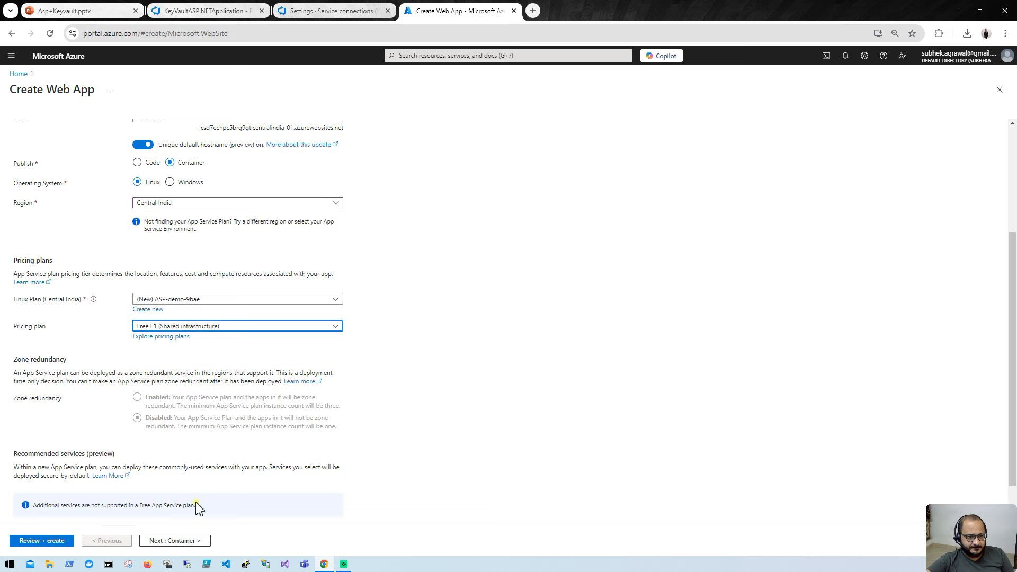
# Use Azure Container Registry as the image source with myacr1287's my-app image, tag 859, and continue to the networking settings
pyautogui.click(182, 541)
pyautogui.click(165, 222)
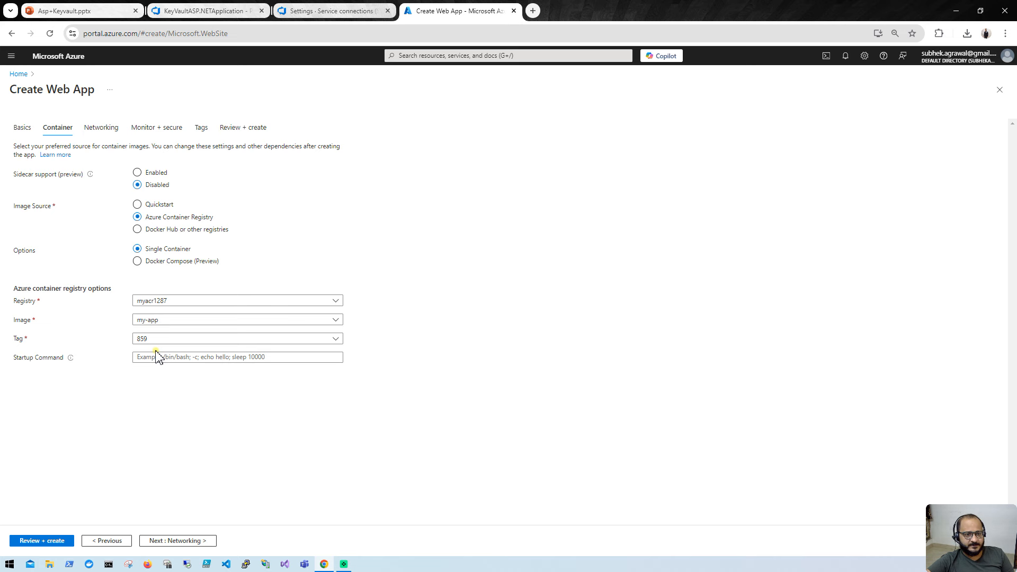
pyautogui.click(165, 545)
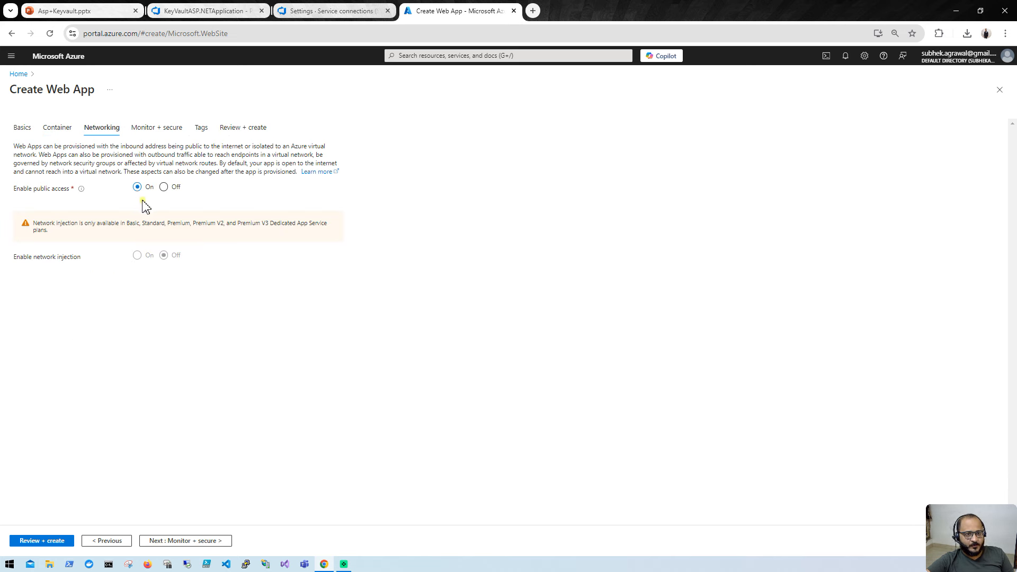
# Accept the default networking, monitoring and tag settings, and create the demo31313 web app from the review summary
pyautogui.click(174, 542)
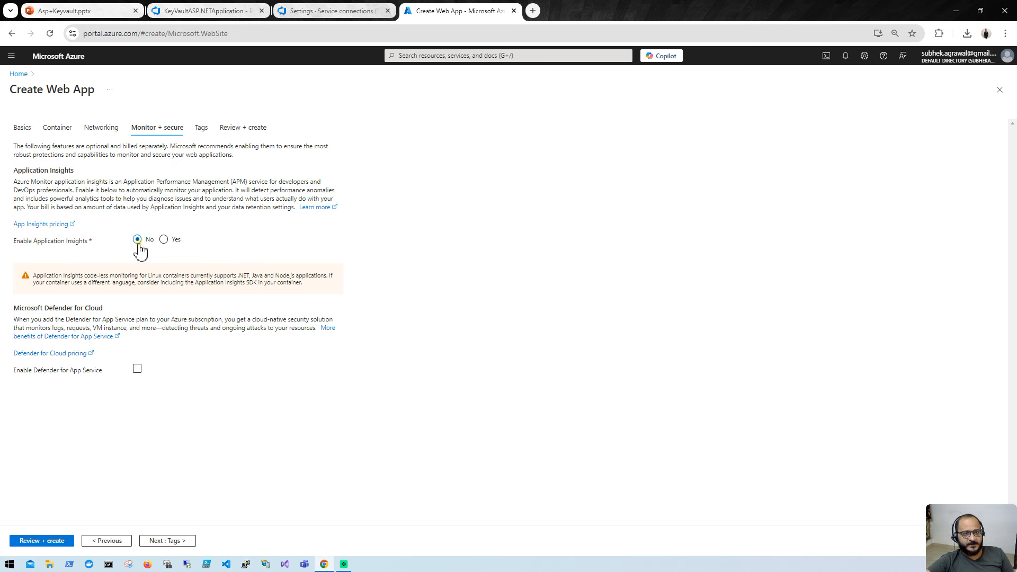
pyautogui.click(169, 542)
pyautogui.click(60, 541)
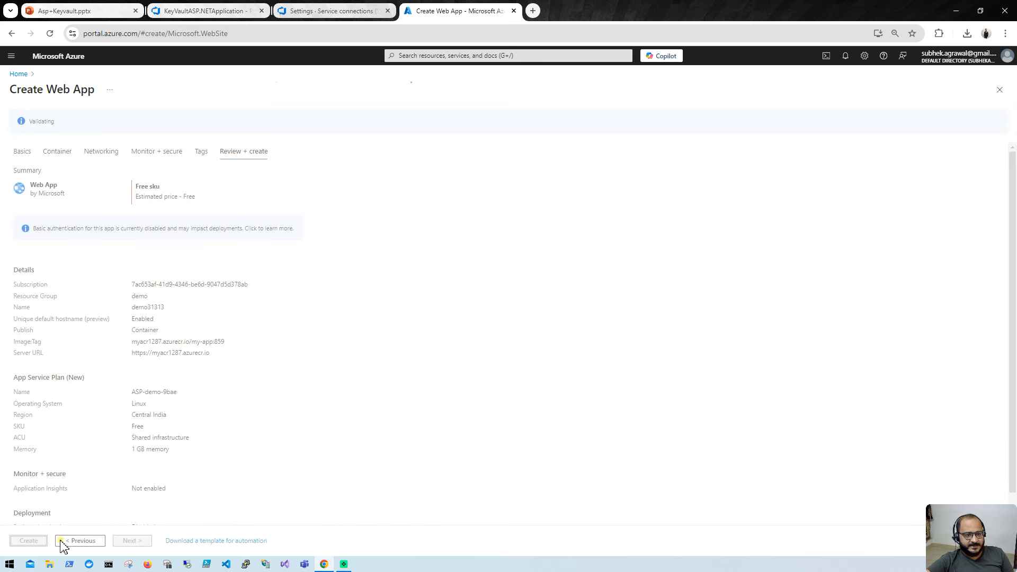
pyautogui.click(31, 541)
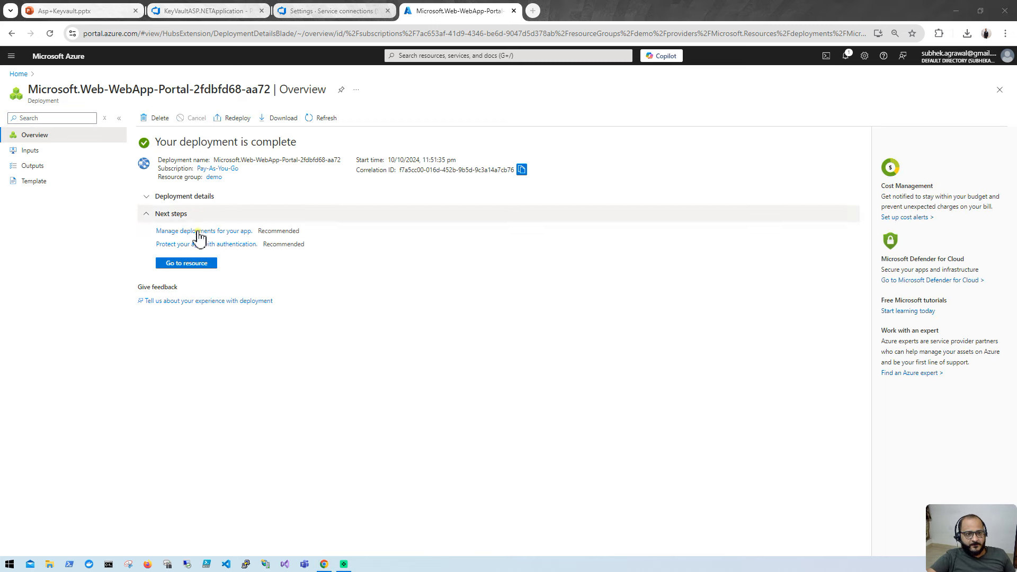
# Go to the deployed demo31313 web app resource and try to browse its site, closing the blank pages
pyautogui.click(198, 264)
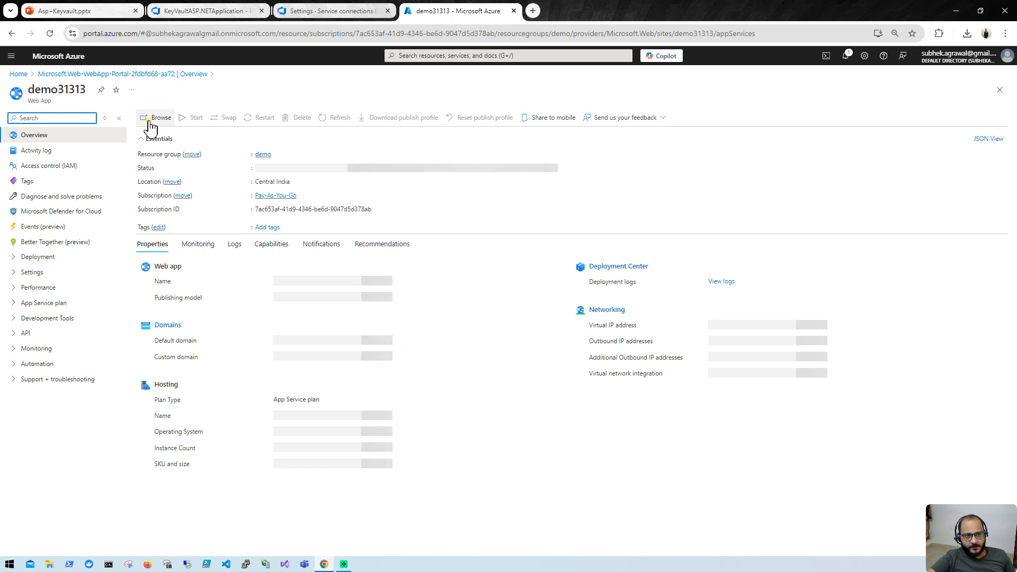
pyautogui.click(154, 118)
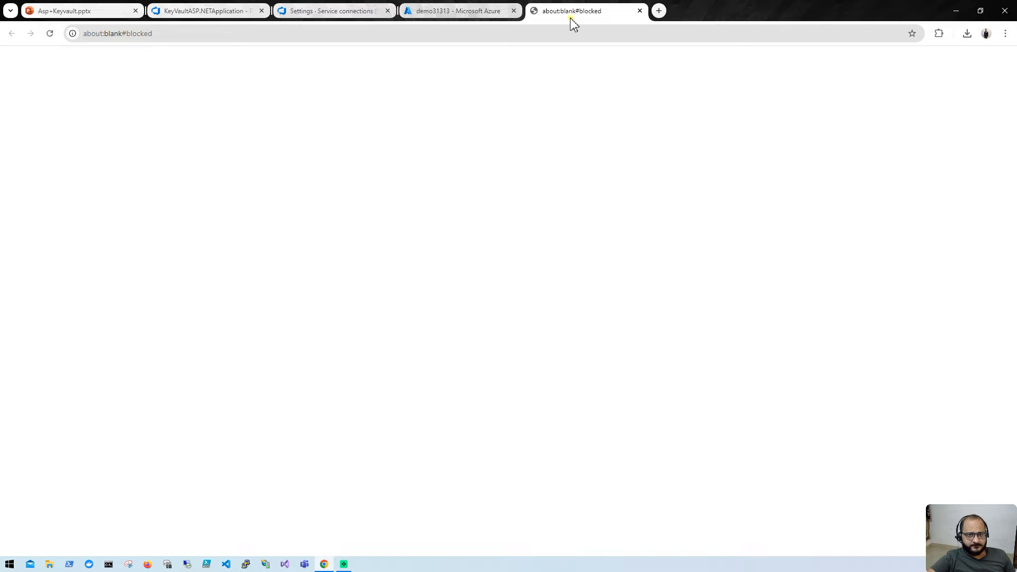
pyautogui.click(639, 11)
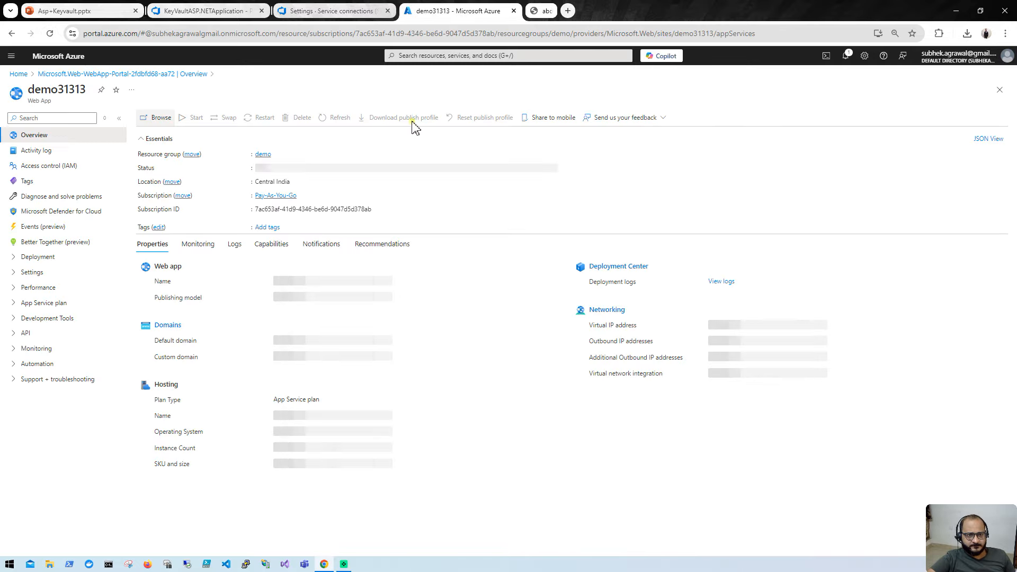
pyautogui.click(154, 117)
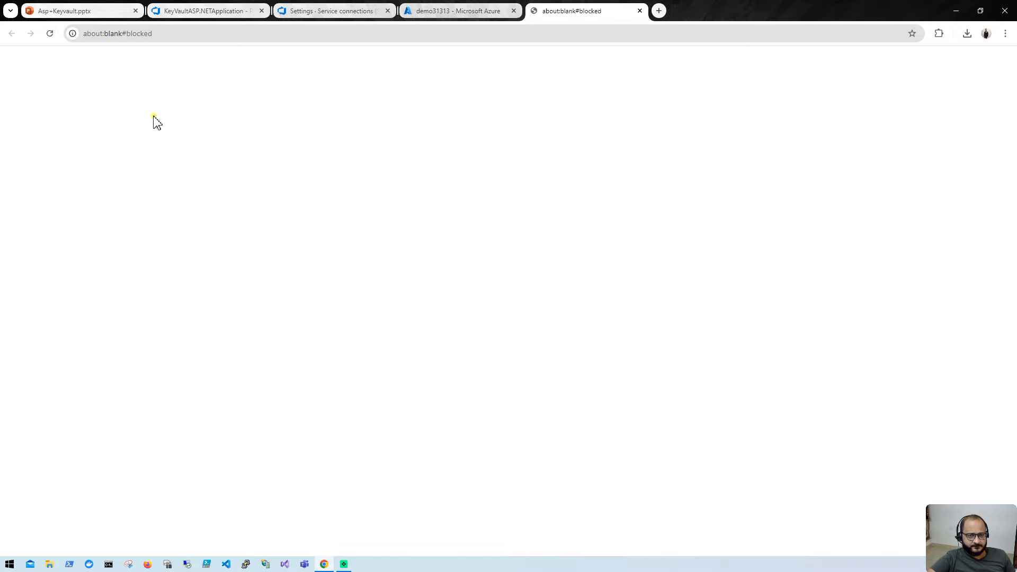
pyautogui.click(639, 10)
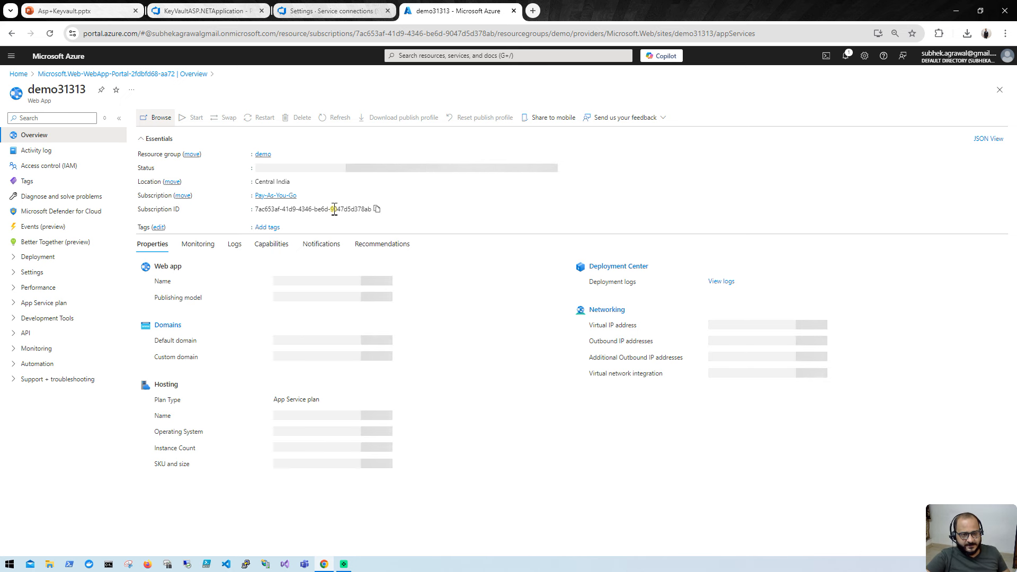
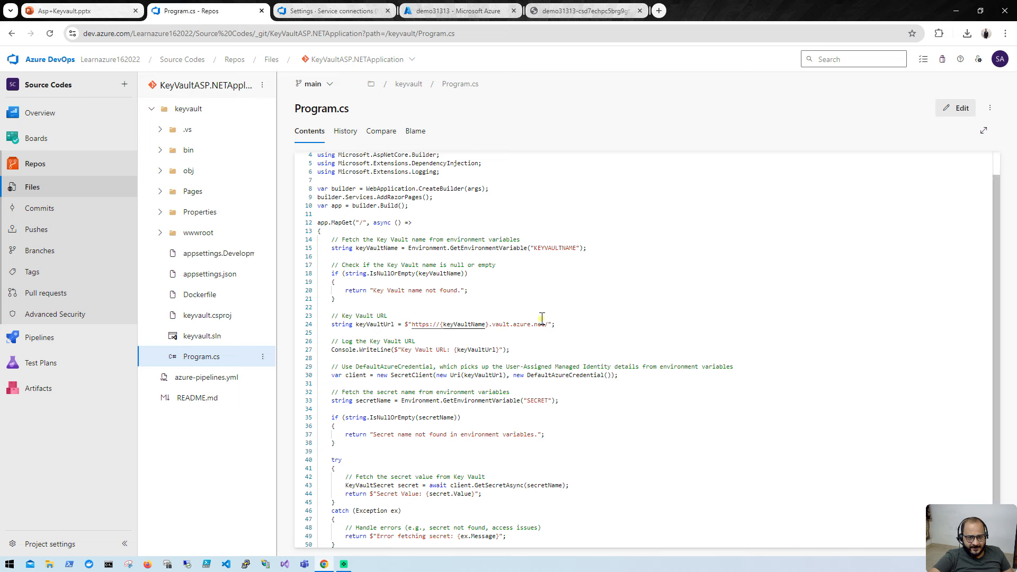
# Examine the secret-fetching code in Program.cs around the "Key Vault name not found." message and compare it with the deployed site's output
pyautogui.scroll(-1, 487, 397)
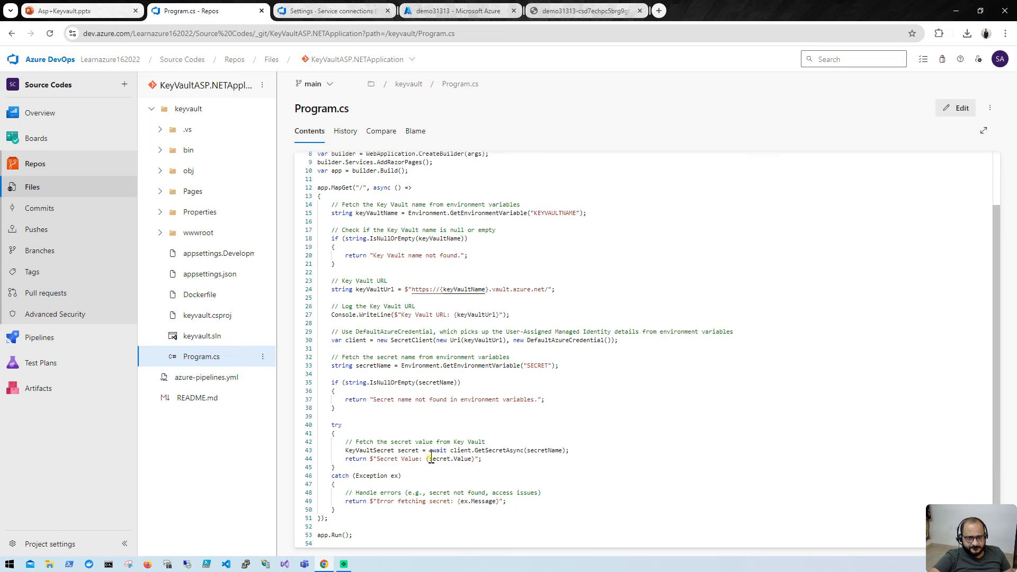
pyautogui.scroll(1, 431, 459)
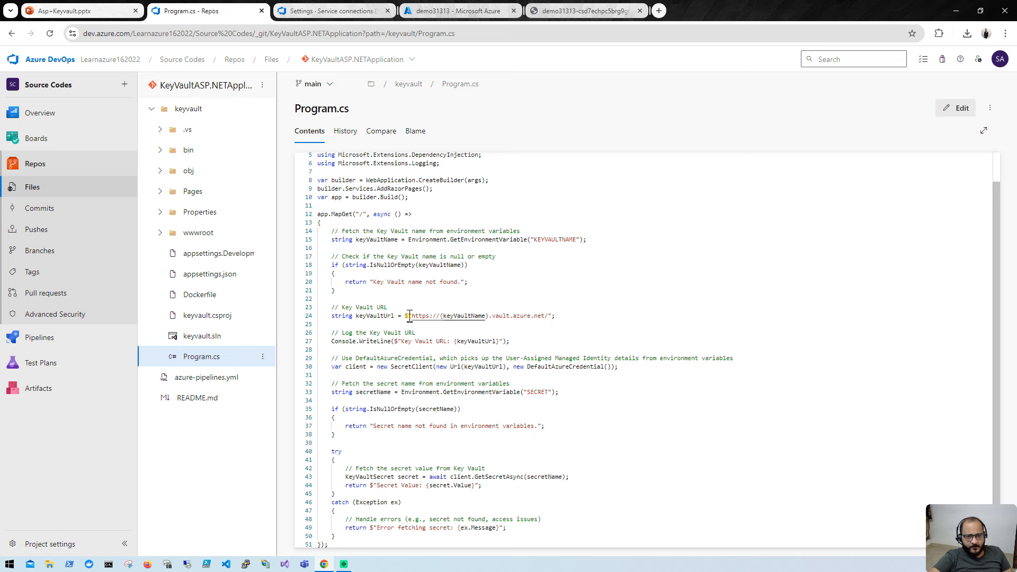
pyautogui.scroll(1, 440, 389)
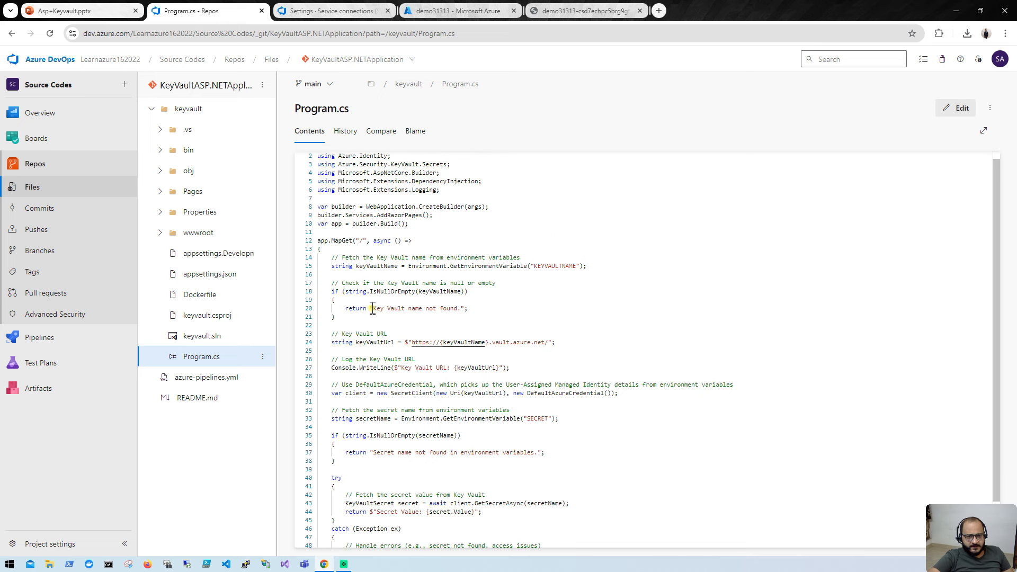
pyautogui.moveTo(373, 308); pyautogui.dragTo(460, 310)
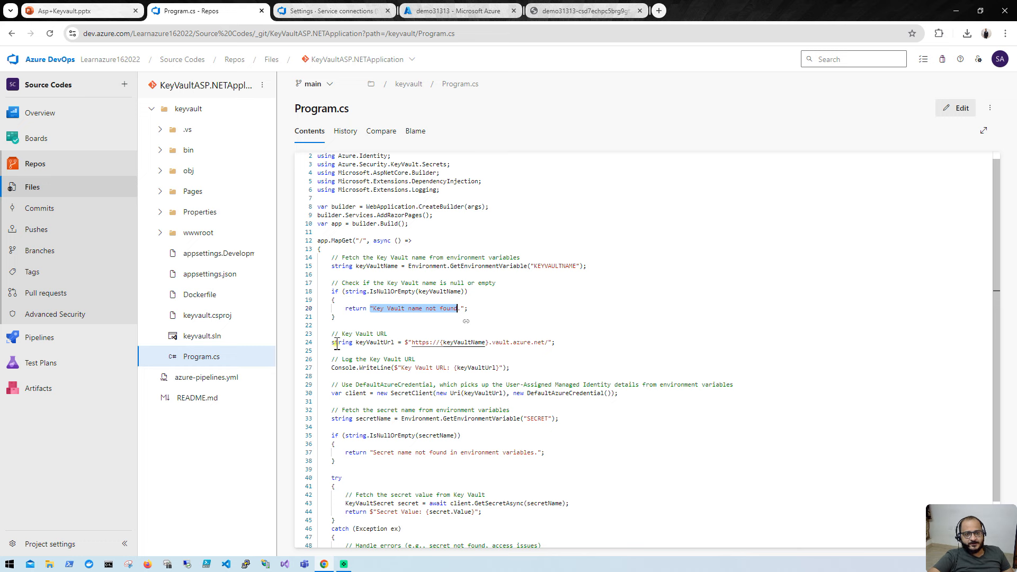
pyautogui.click(556, 10)
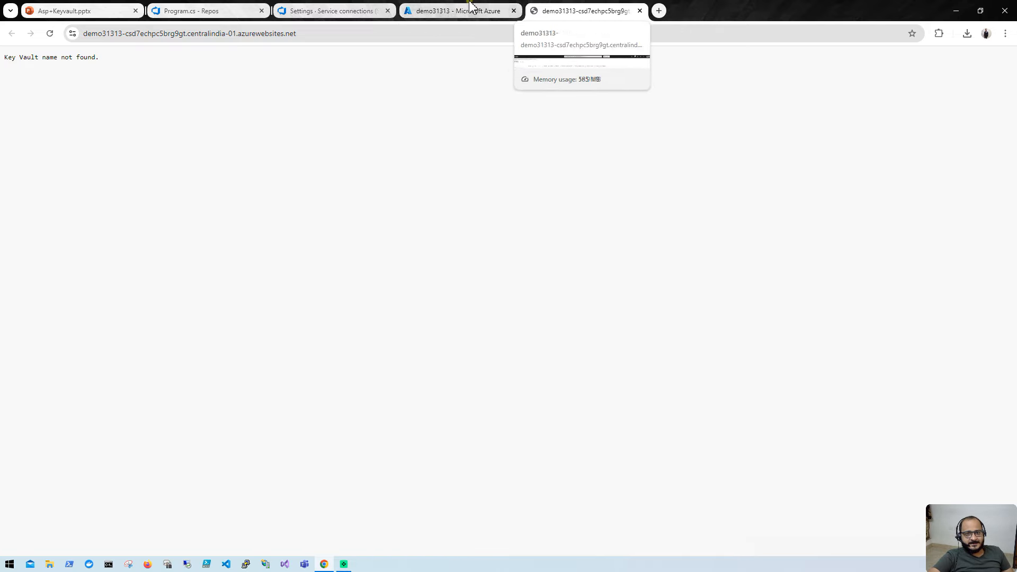
# Assign the user-assigned managed identity demo-uami from resource group demo to the demo31313 web app
pyautogui.click(450, 11)
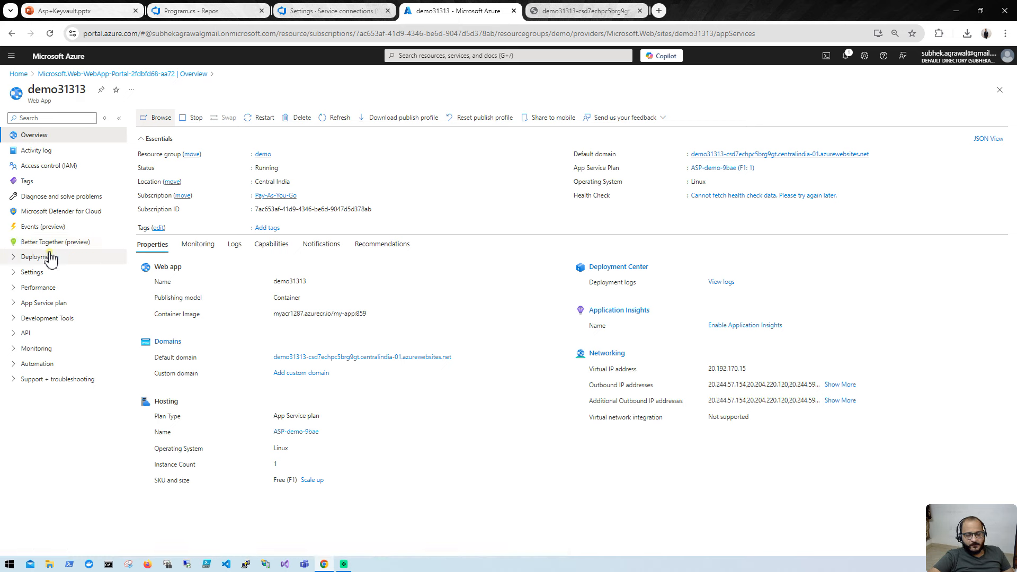
pyautogui.click(9, 272)
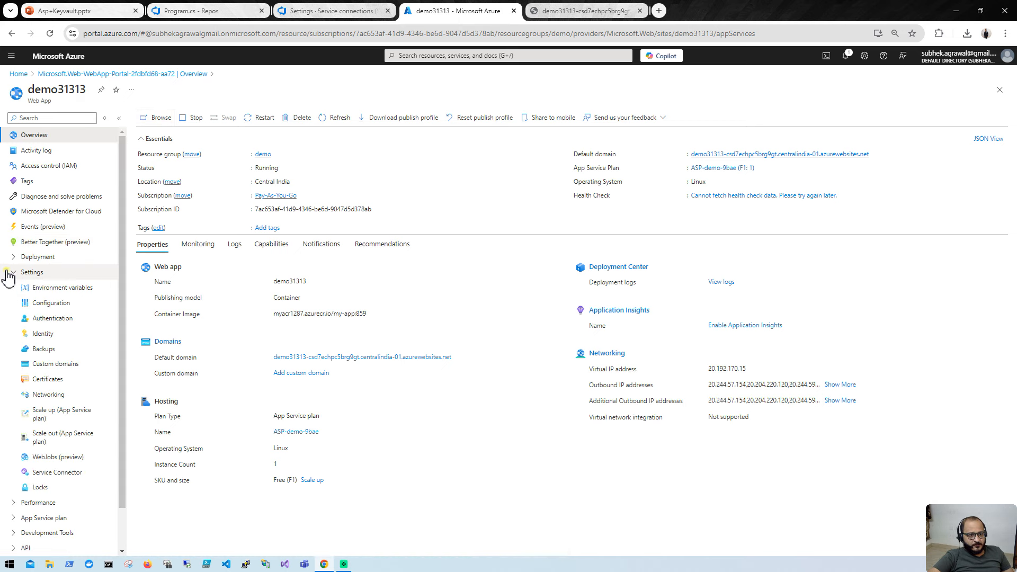
pyautogui.click(42, 334)
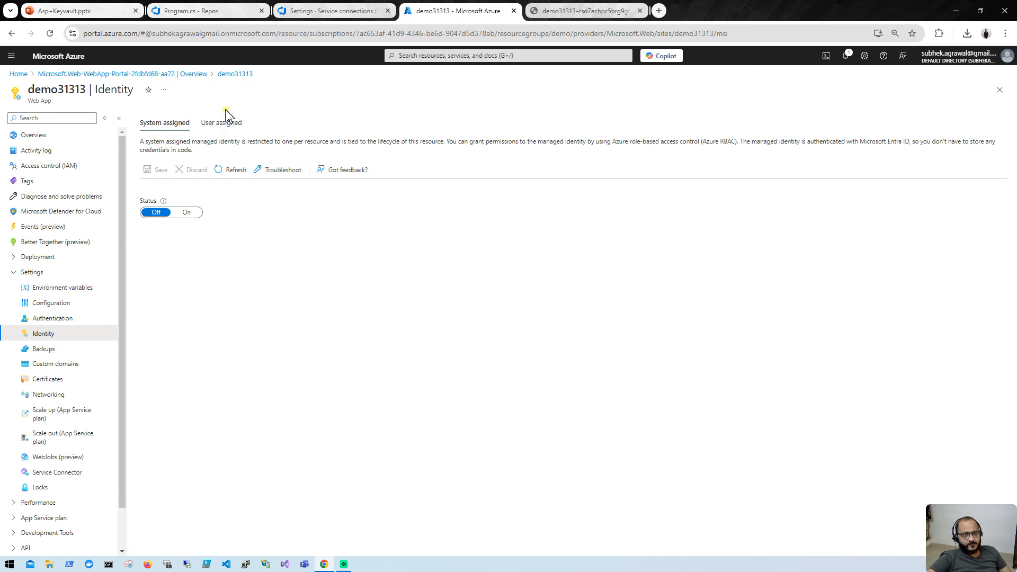
pyautogui.click(215, 127)
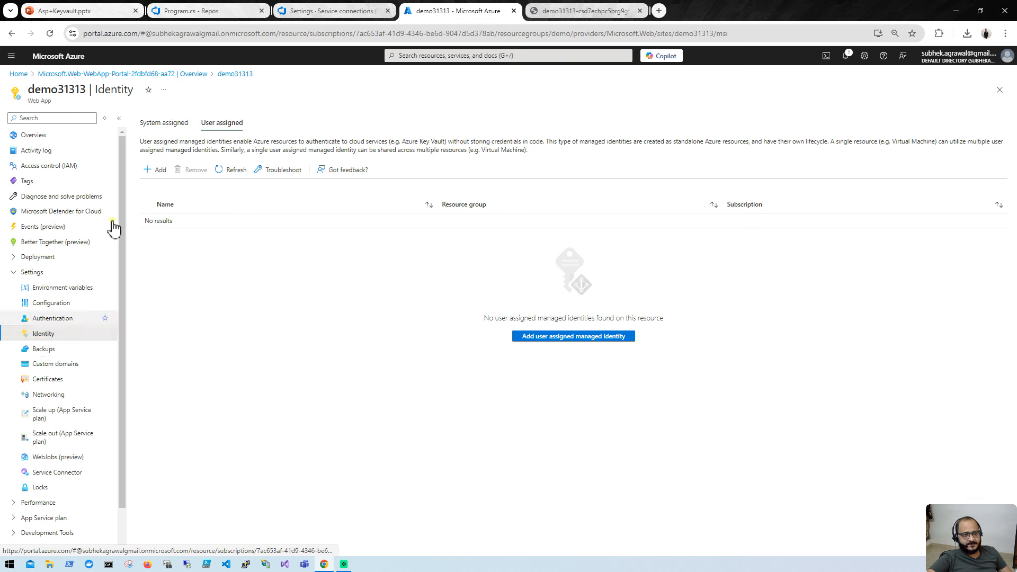
pyautogui.click(158, 175)
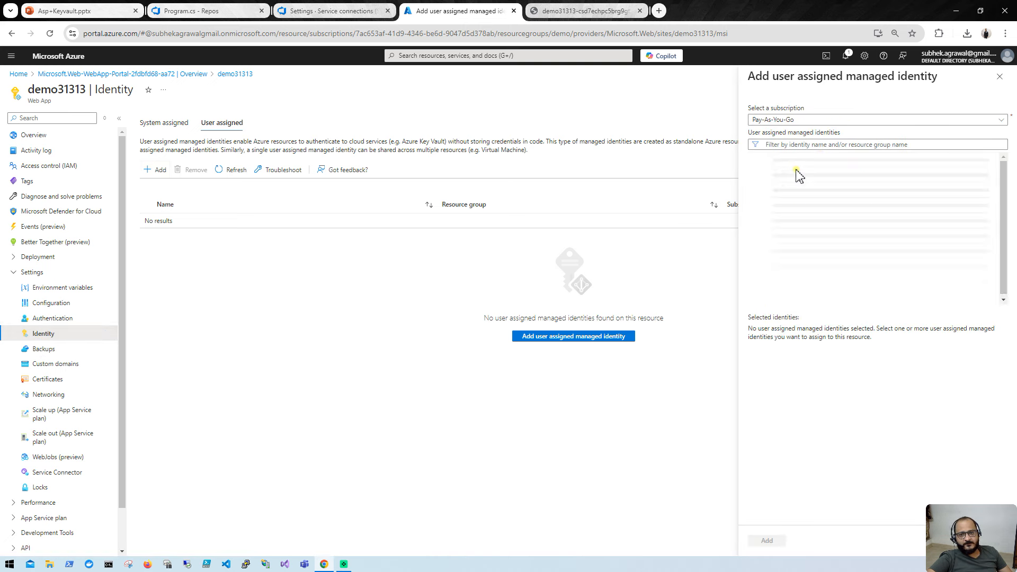
pyautogui.moveTo(816, 169)
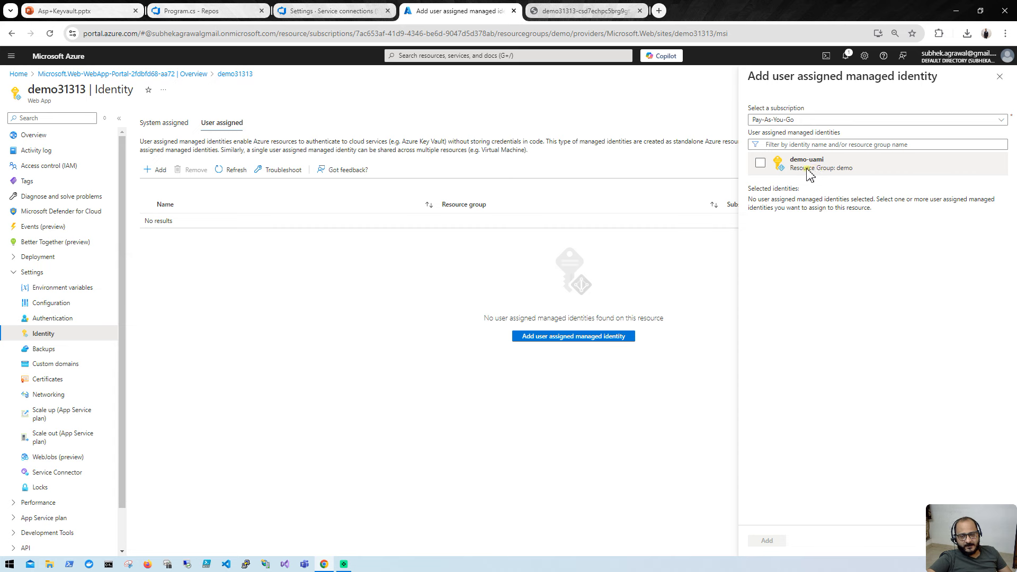
pyautogui.click(776, 174)
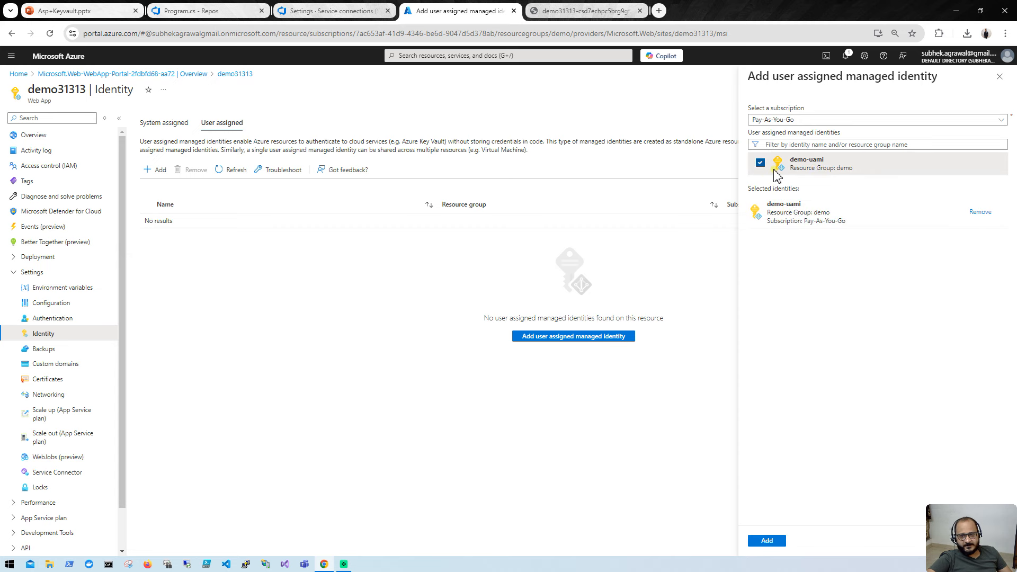
pyautogui.click(751, 543)
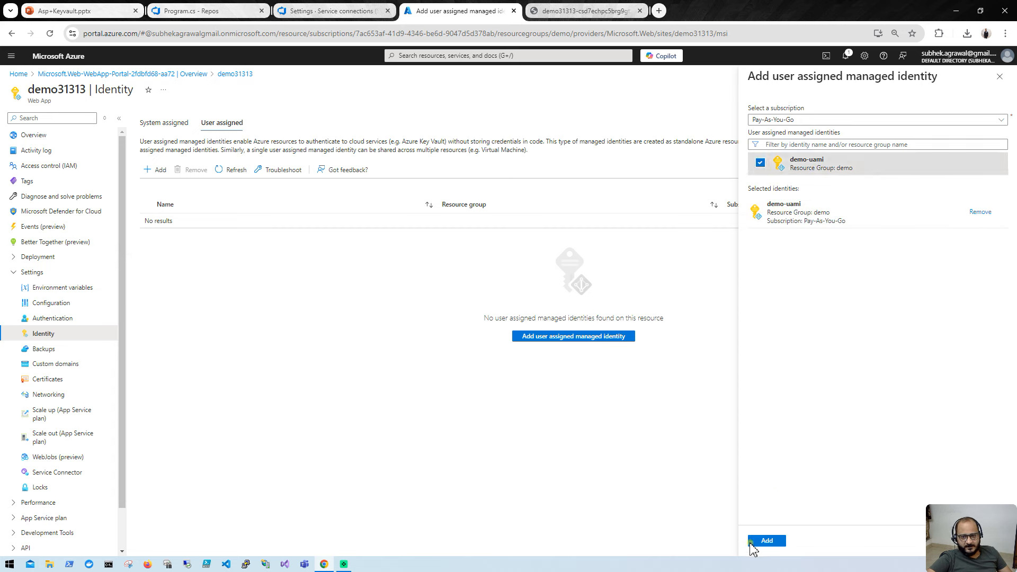
pyautogui.click(751, 545)
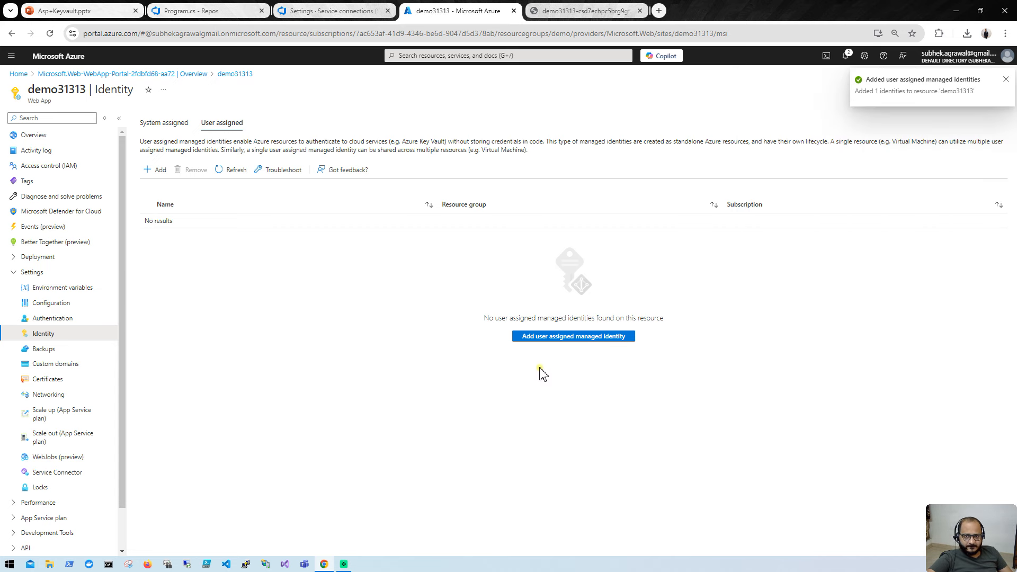
# Reload the deployed demo31313 site to check its output, and close the page
pyautogui.click(577, 6)
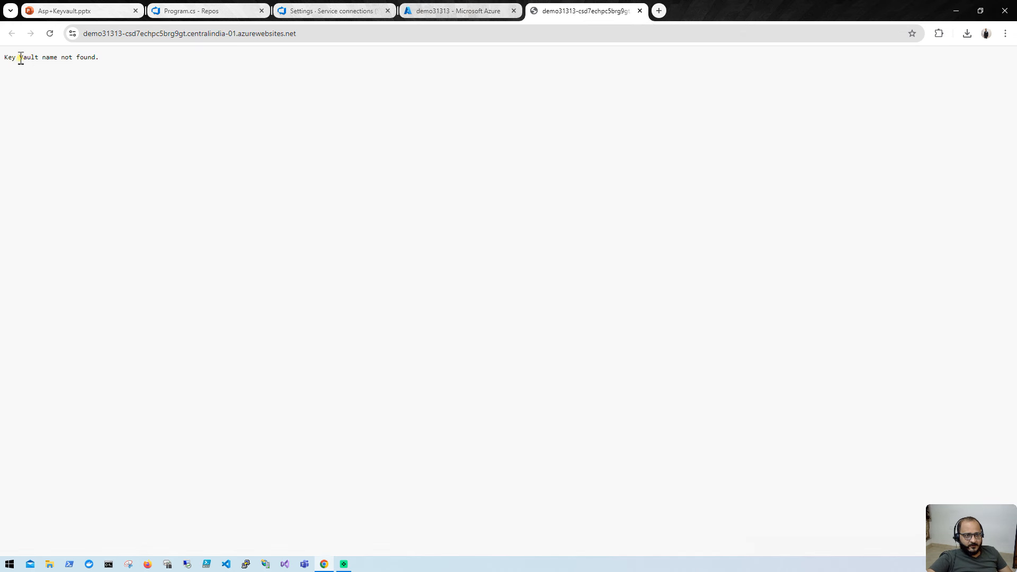
pyautogui.click(48, 38)
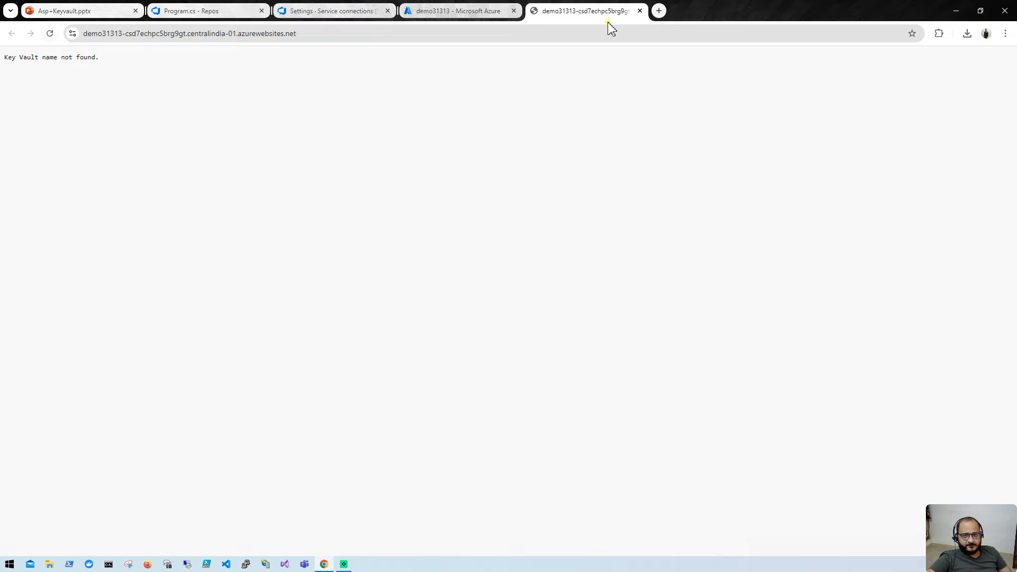
pyautogui.click(640, 11)
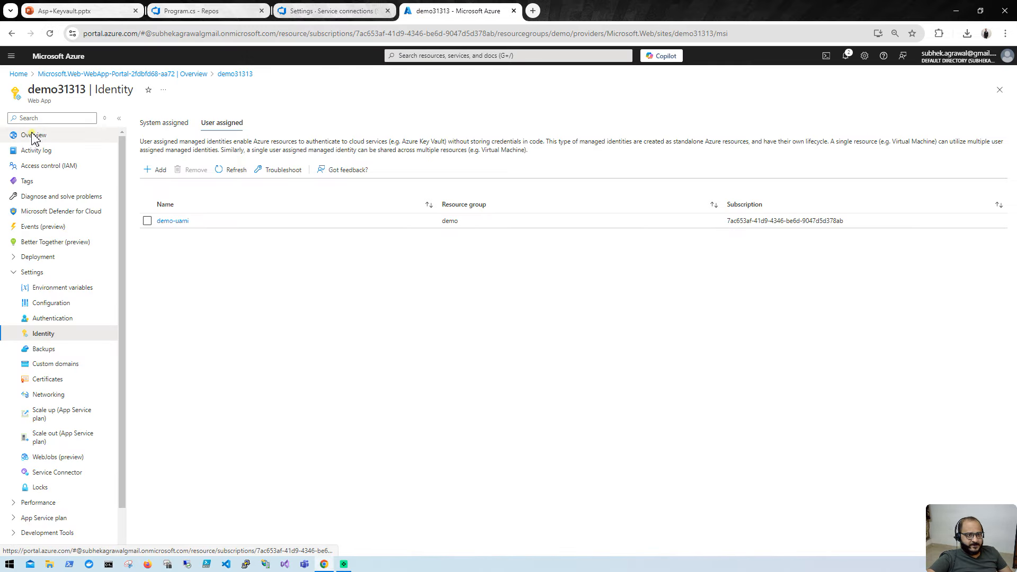
# Restart the demo31313 web app from its overview and browse its site again
pyautogui.click(32, 136)
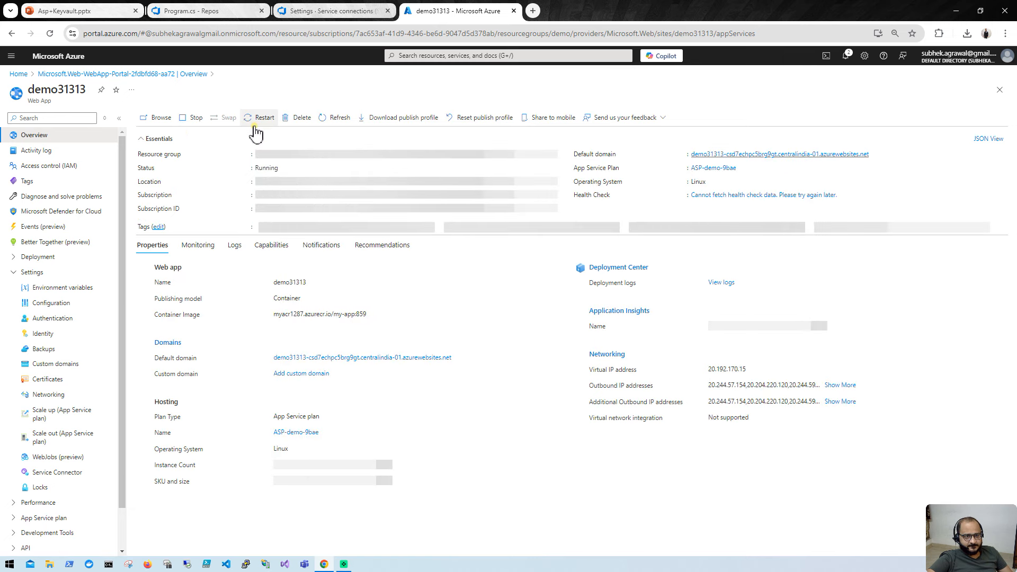
pyautogui.click(265, 119)
pyautogui.click(153, 169)
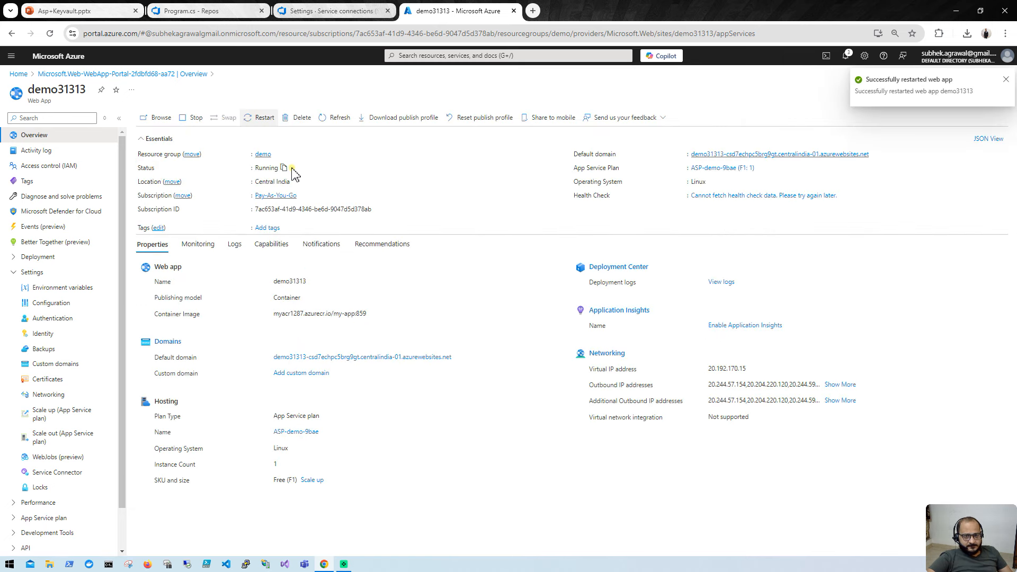
pyautogui.click(159, 117)
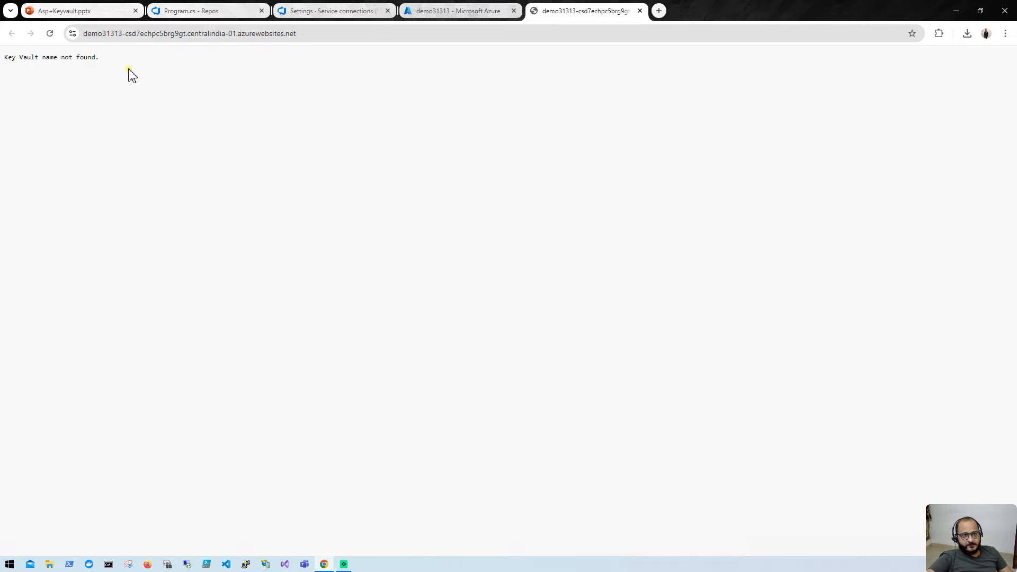
# Start a new application setting in demo31313's environment variables and name it KEYVAULTNAME, copied from Program.cs
pyautogui.click(421, 10)
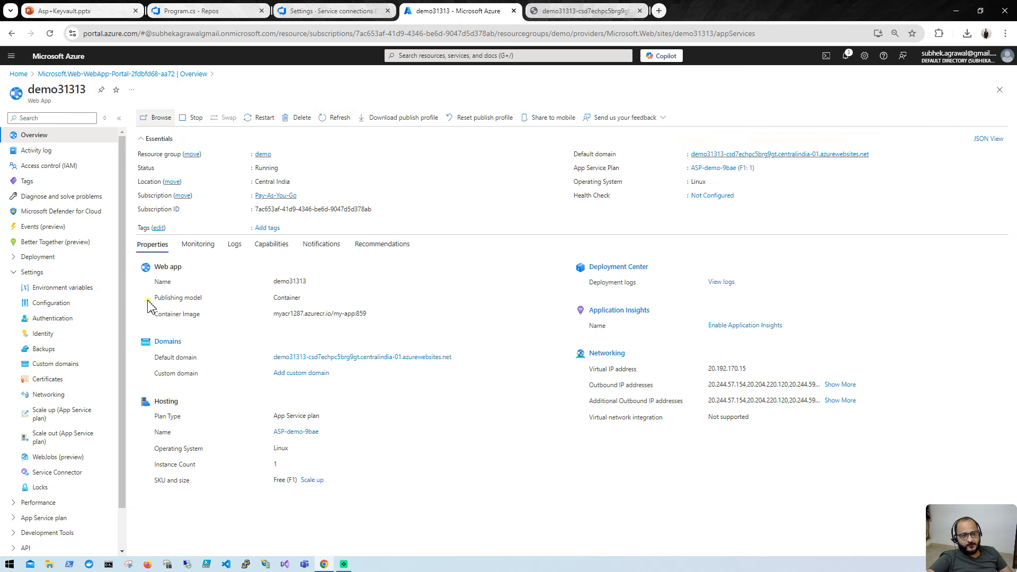
pyautogui.click(60, 293)
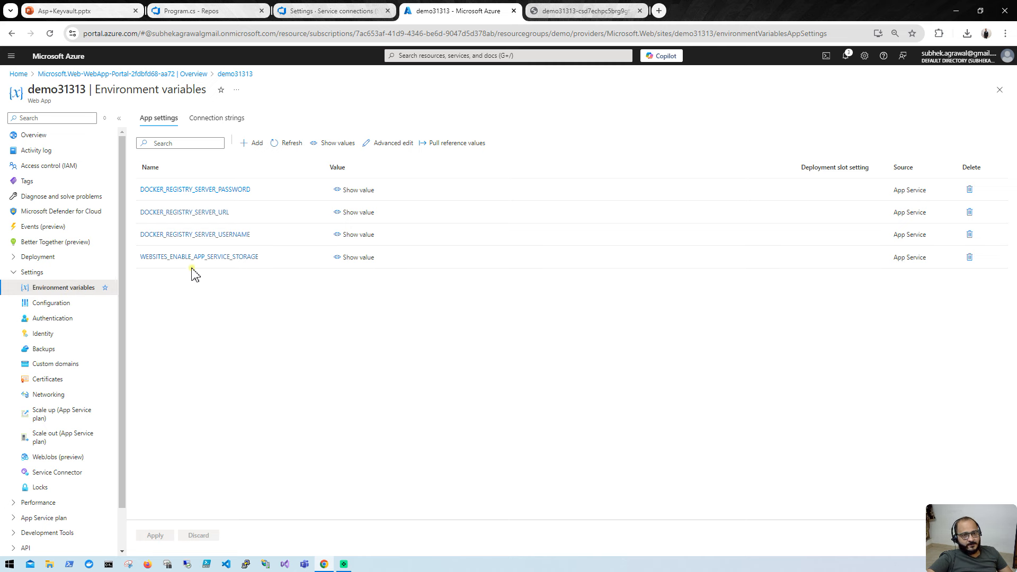
pyautogui.click(256, 143)
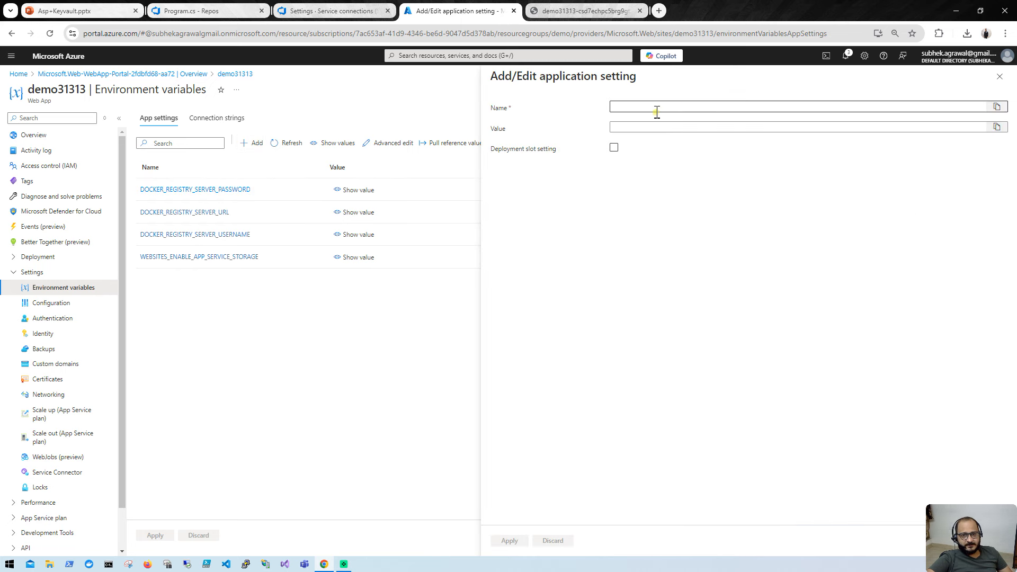
pyautogui.click(632, 110)
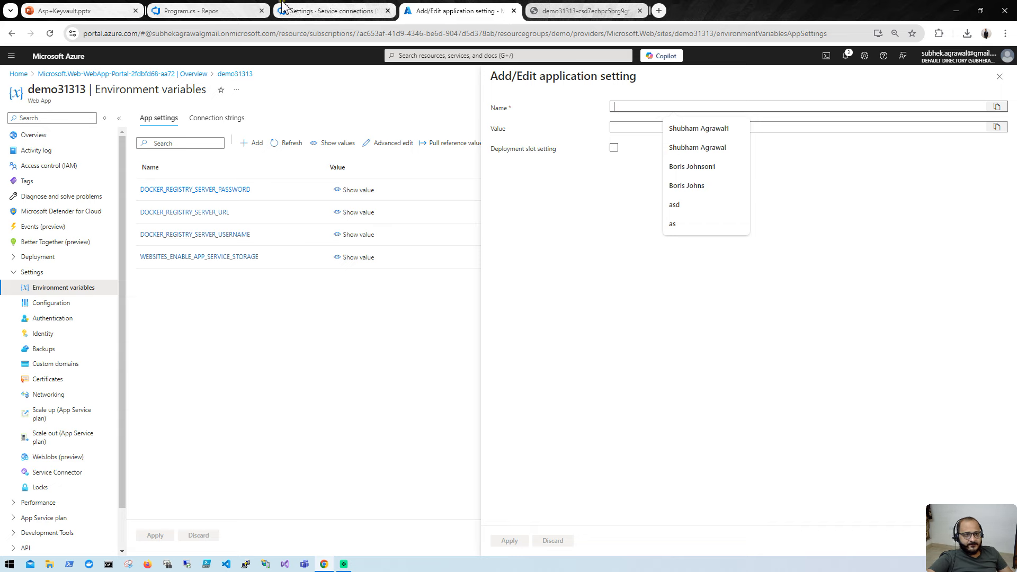
pyautogui.click(190, 10)
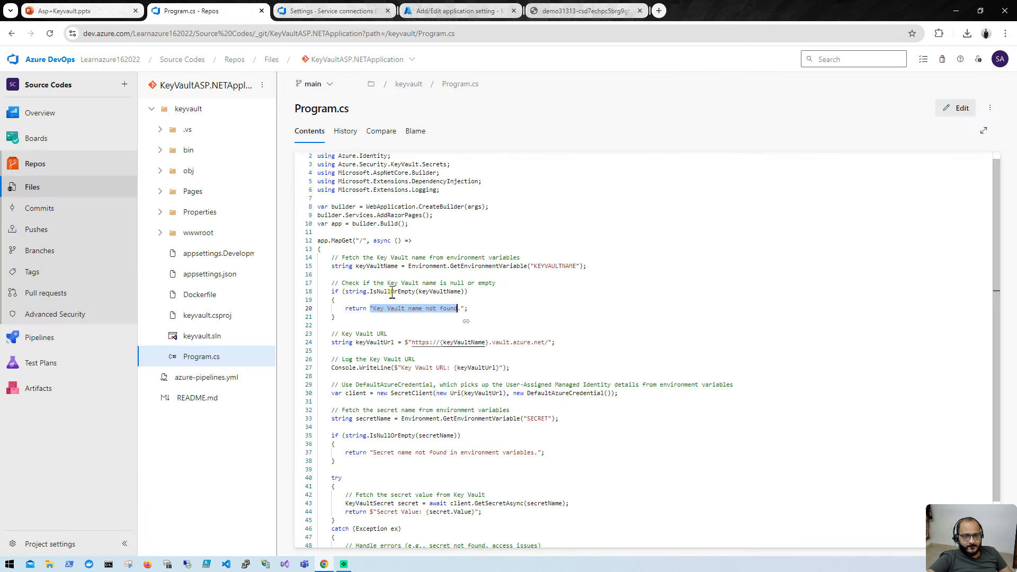
pyautogui.doubleClick(543, 264)
pyautogui.hotkey('ctrl', 'c')
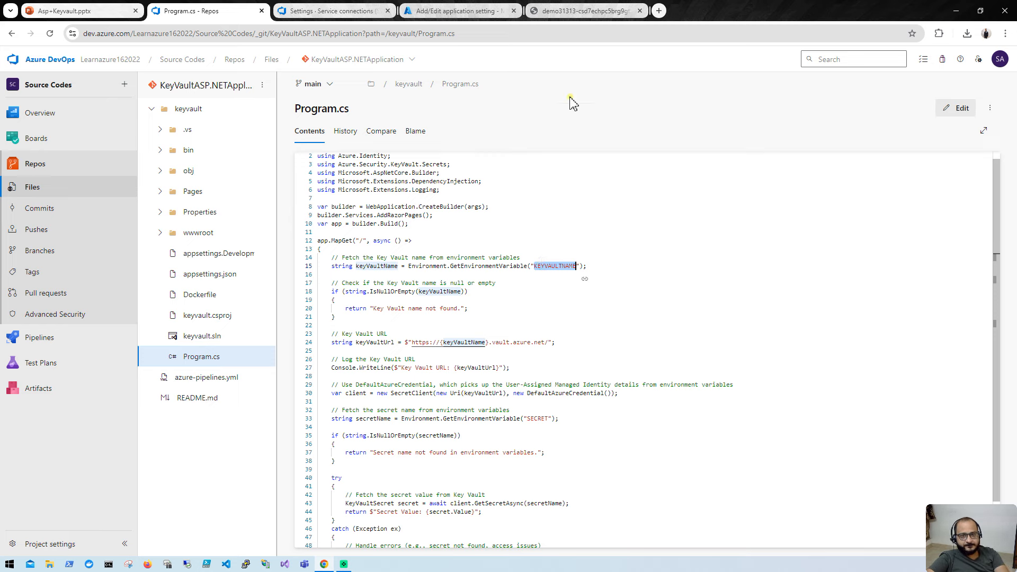
pyautogui.click(580, 11)
pyautogui.click(454, 11)
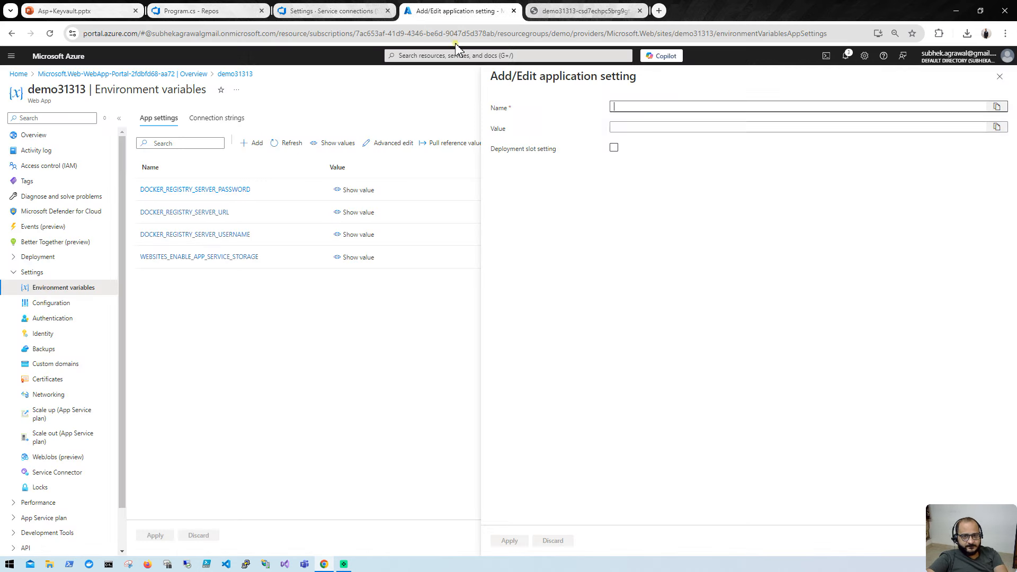
pyautogui.hotkey('ctrl', 'v')
# Open the demokey4783 key vault in a separate Azure portal tab and copy its name
pyautogui.click(649, 126)
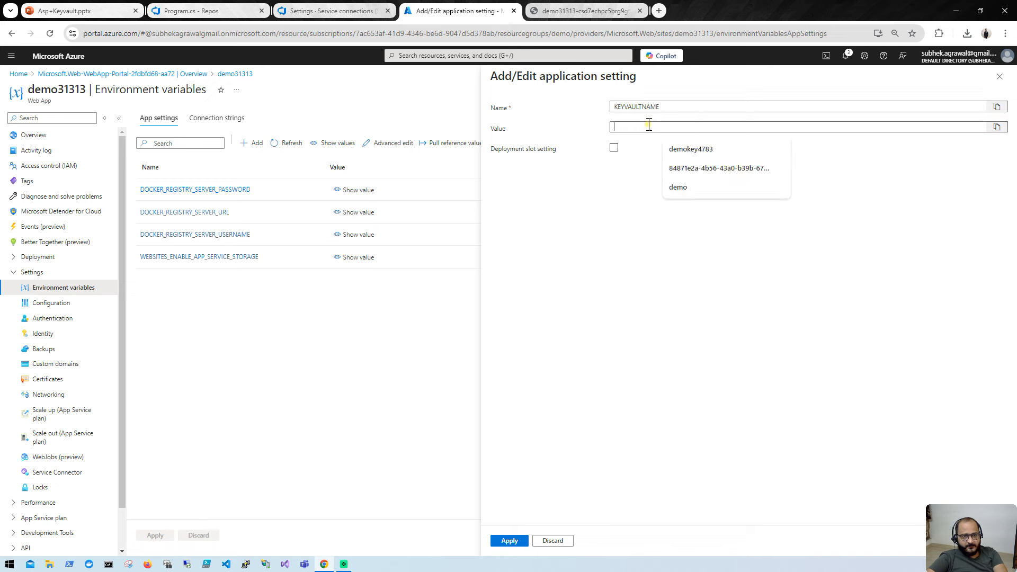
pyautogui.click(331, 11)
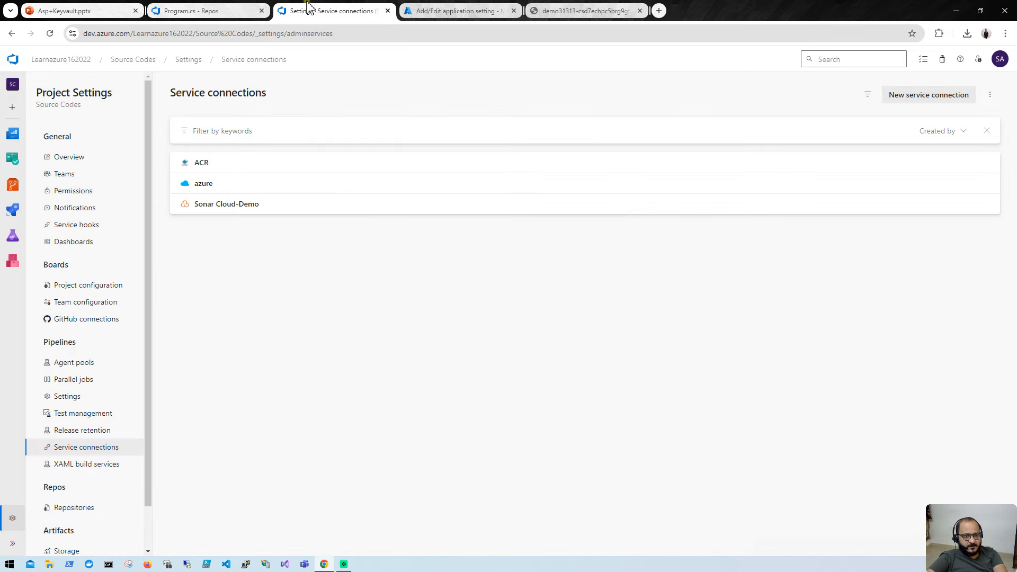
pyautogui.click(410, 7)
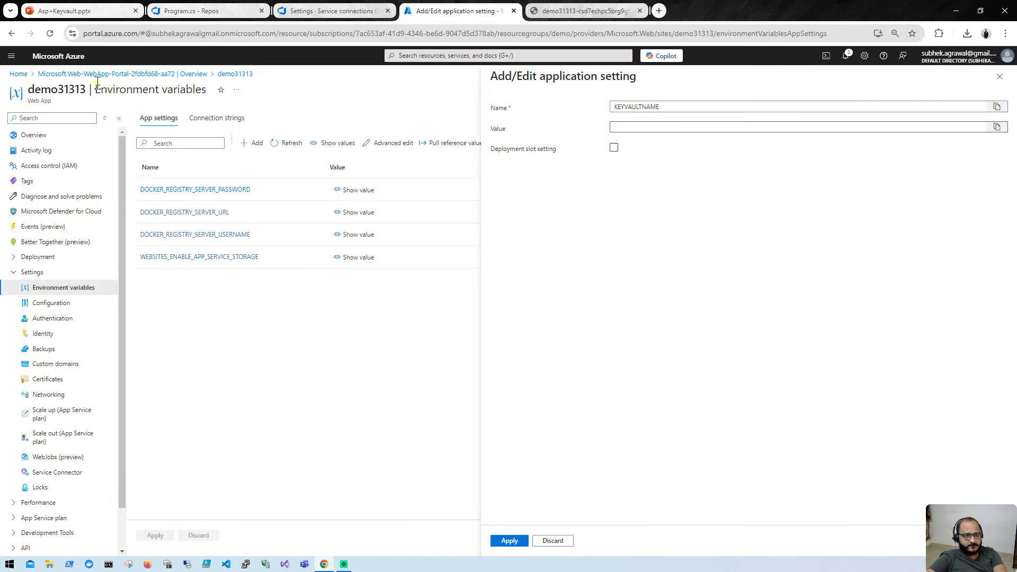
pyautogui.rightClick(21, 77)
pyautogui.click(53, 91)
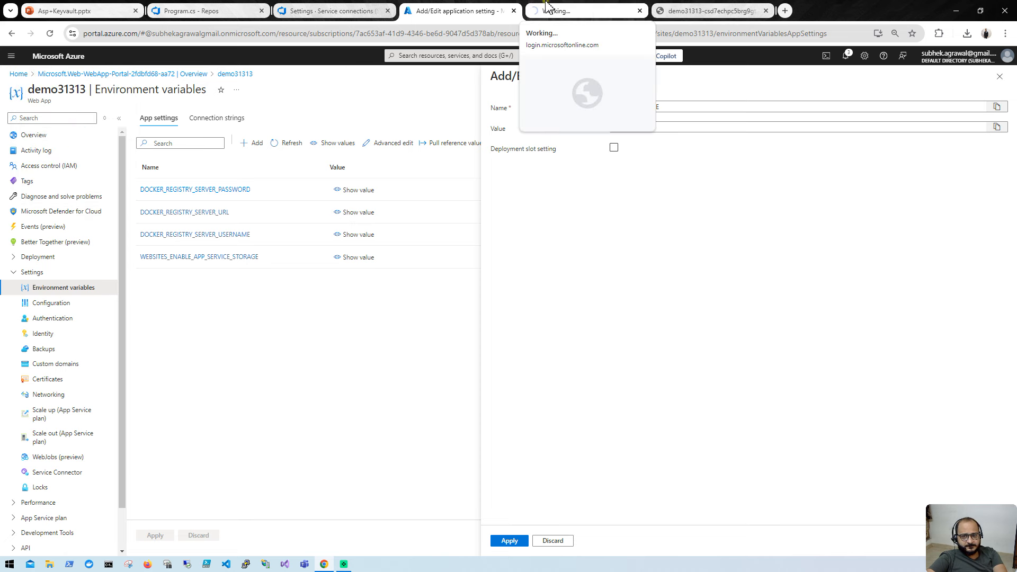
pyautogui.click(551, 8)
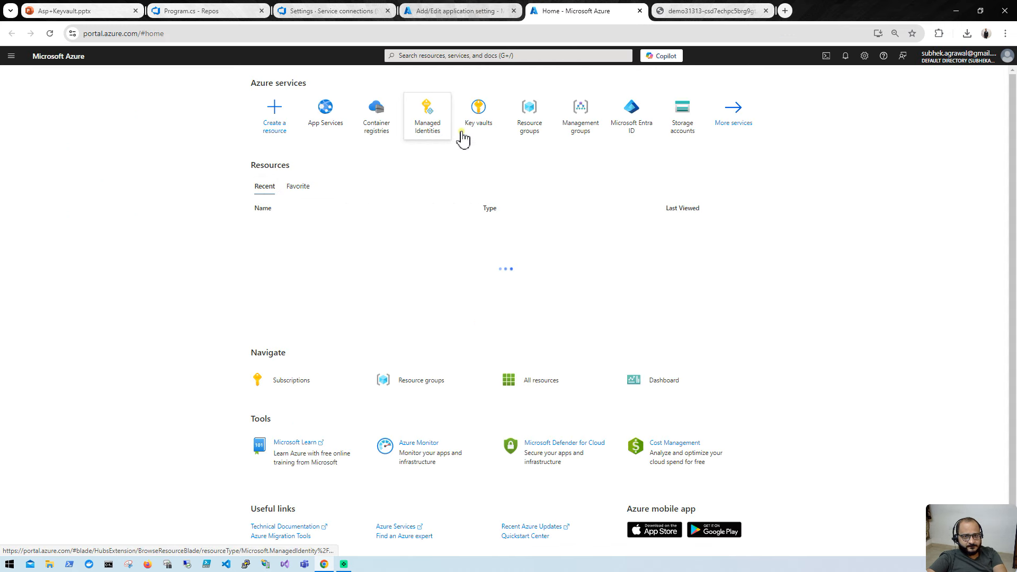
pyautogui.click(482, 121)
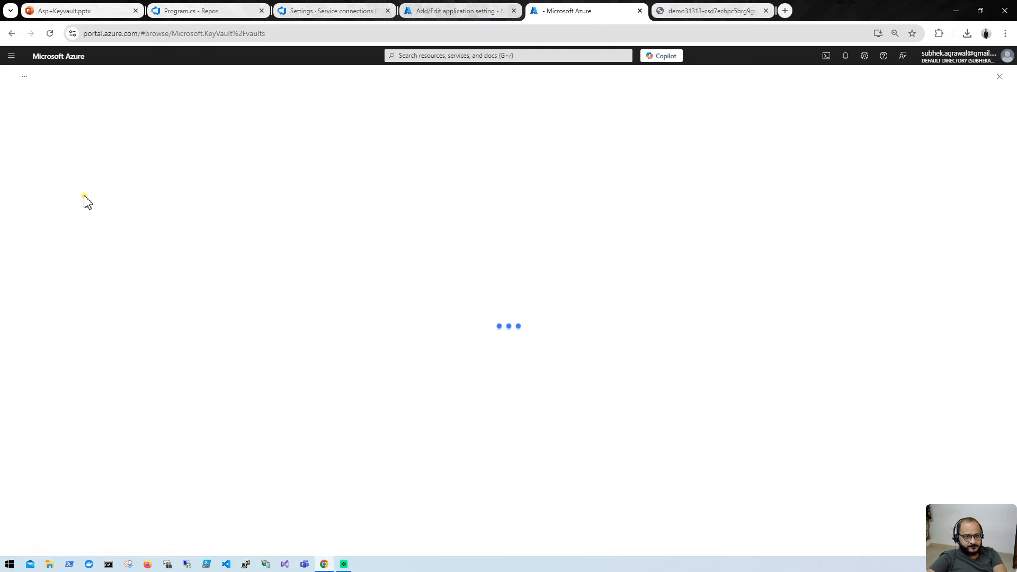
pyautogui.click(64, 196)
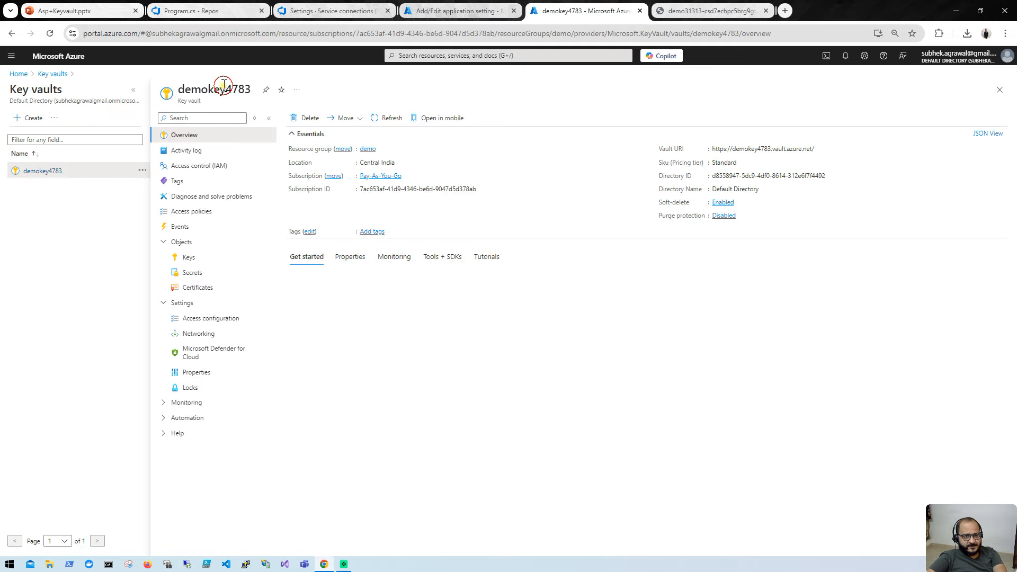
pyautogui.doubleClick(217, 90)
pyautogui.hotkey('ctrl', 'c')
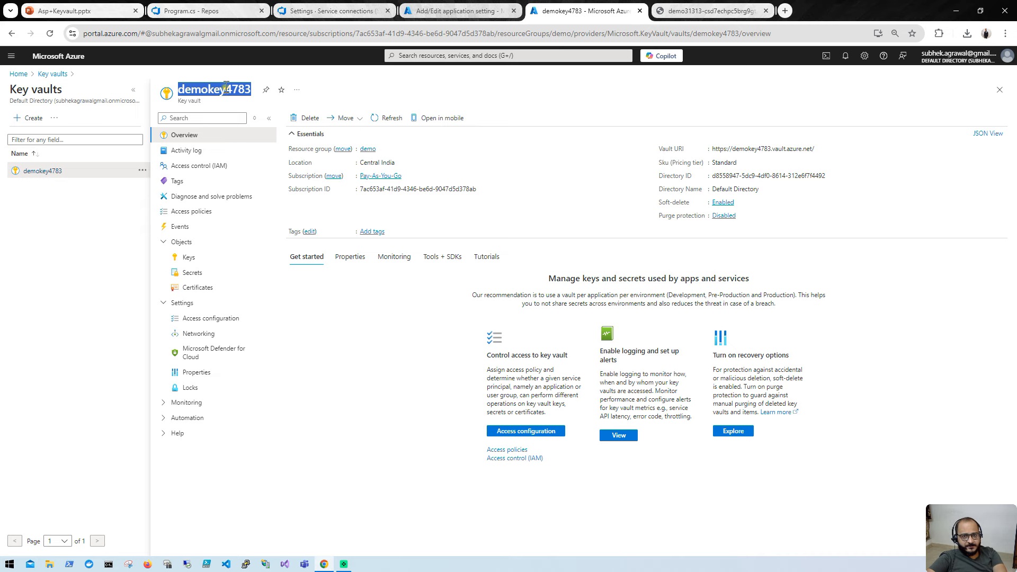
# Set the KEYVAULTNAME application setting's value to demokey4783 and add it to the web app's settings list
pyautogui.click(710, 11)
pyautogui.click(477, 8)
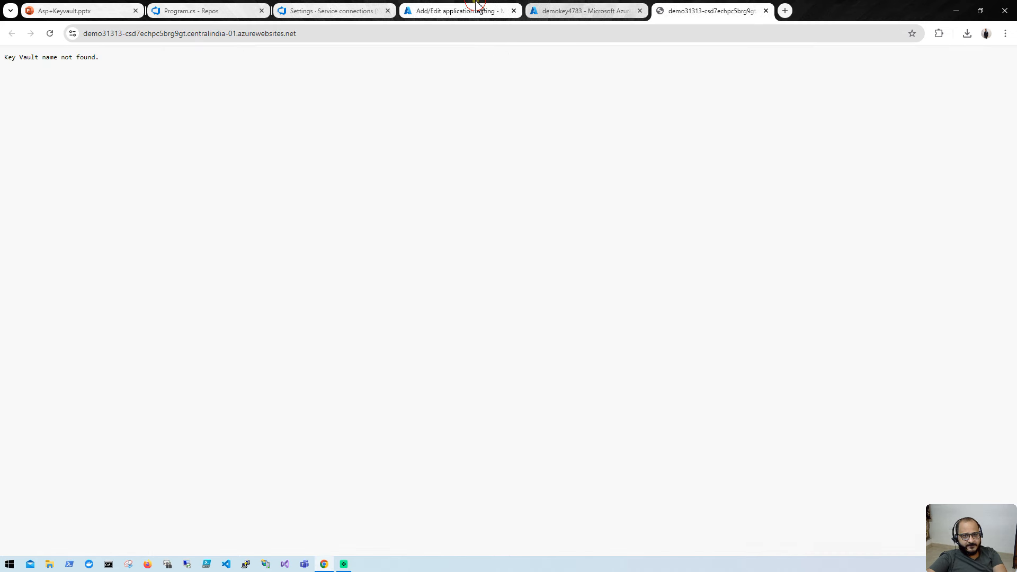
pyautogui.click(629, 130)
pyautogui.hotkey('ctrl', 'v')
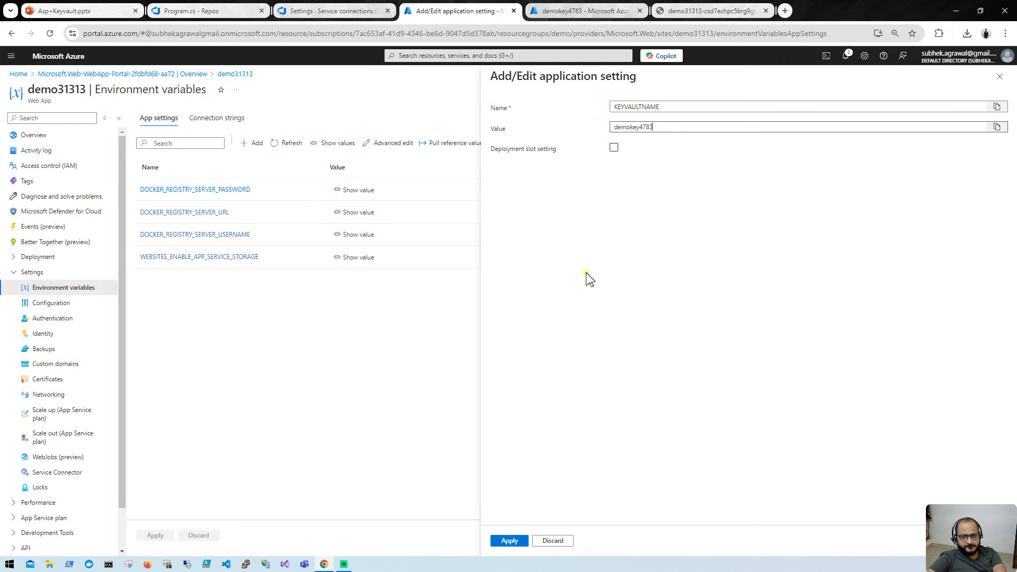
pyautogui.click(510, 541)
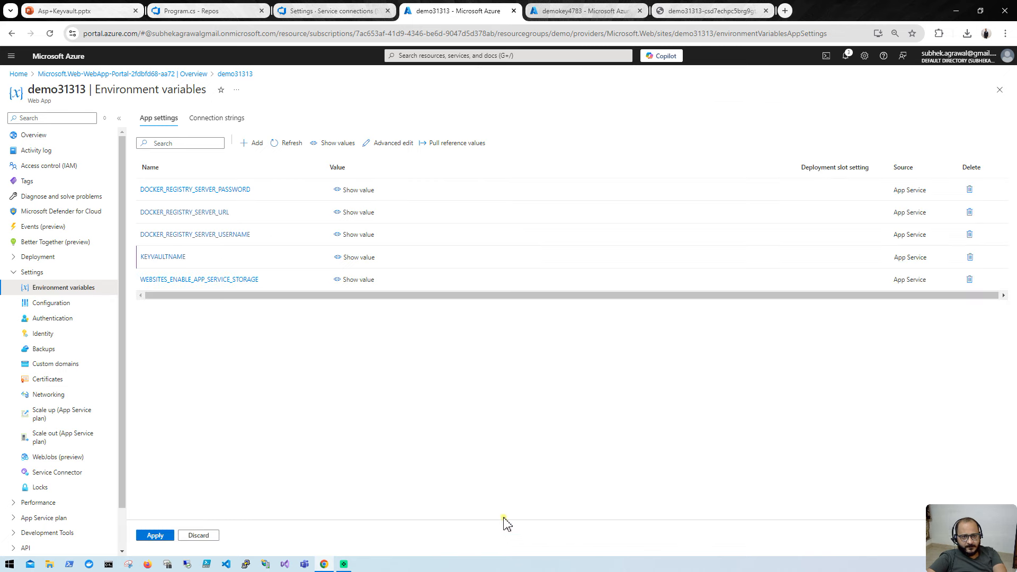
# Look up the secret's name in the demokey4783 vault and start a new application setting named SECRET, copied from Program.cs
pyautogui.click(209, 10)
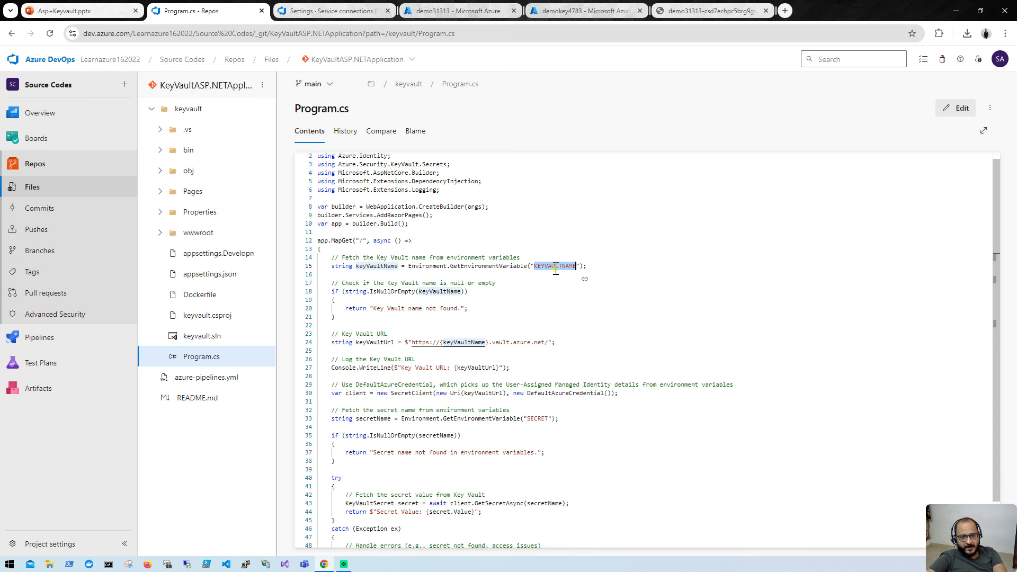
pyautogui.scroll(-1, 506, 470)
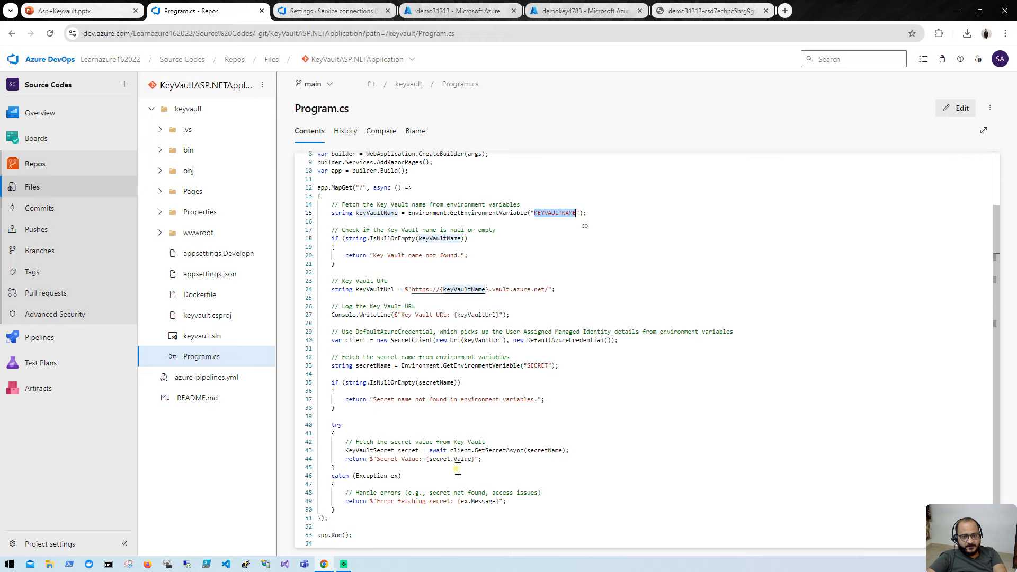
pyautogui.click(582, 11)
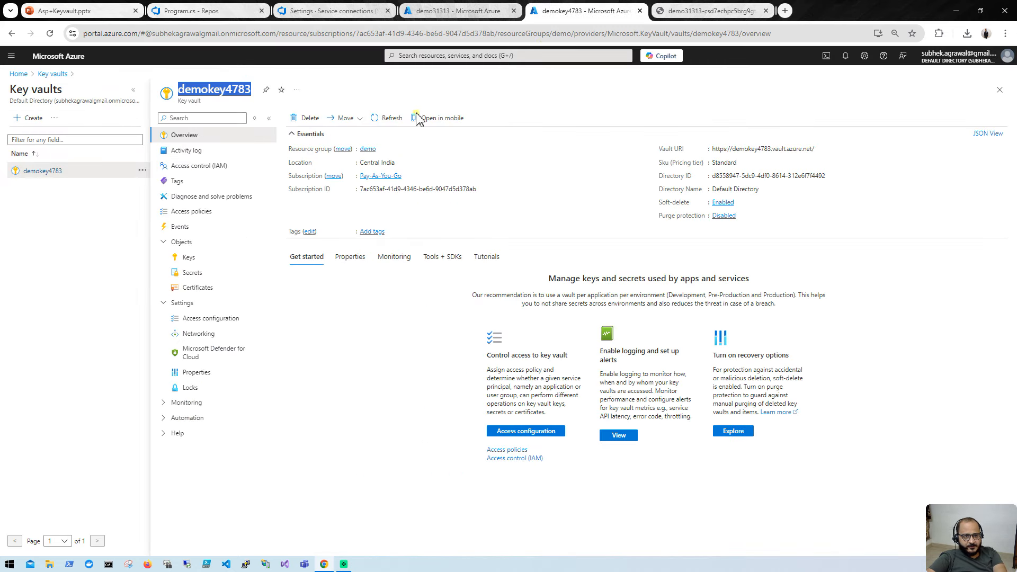
pyautogui.click(193, 273)
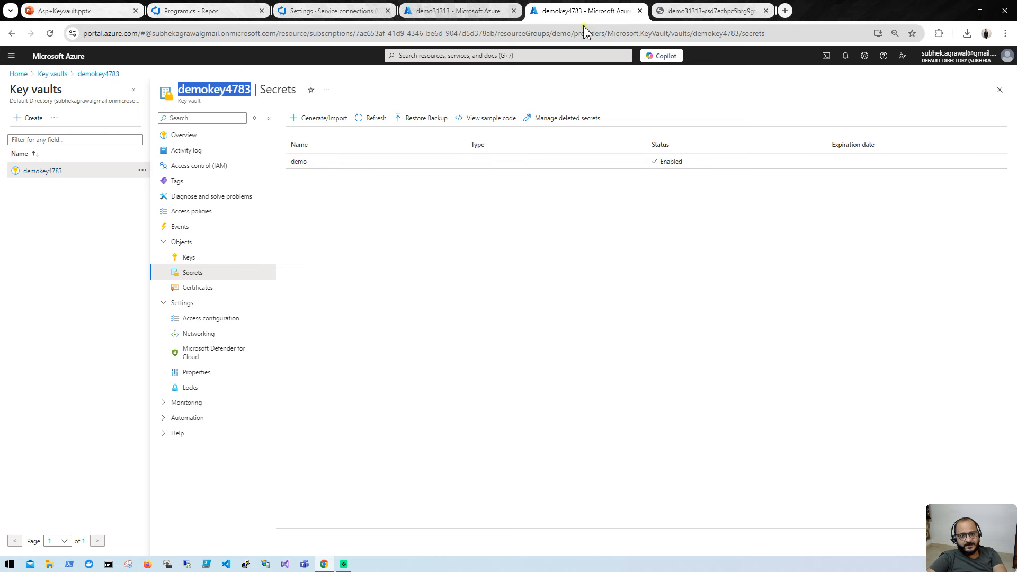
pyautogui.click(449, 11)
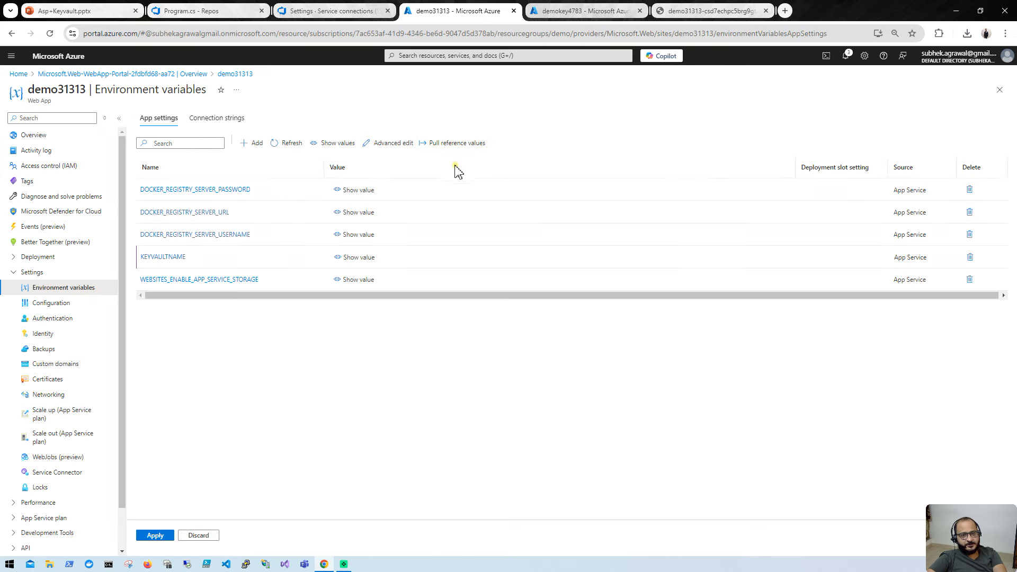
pyautogui.click(252, 148)
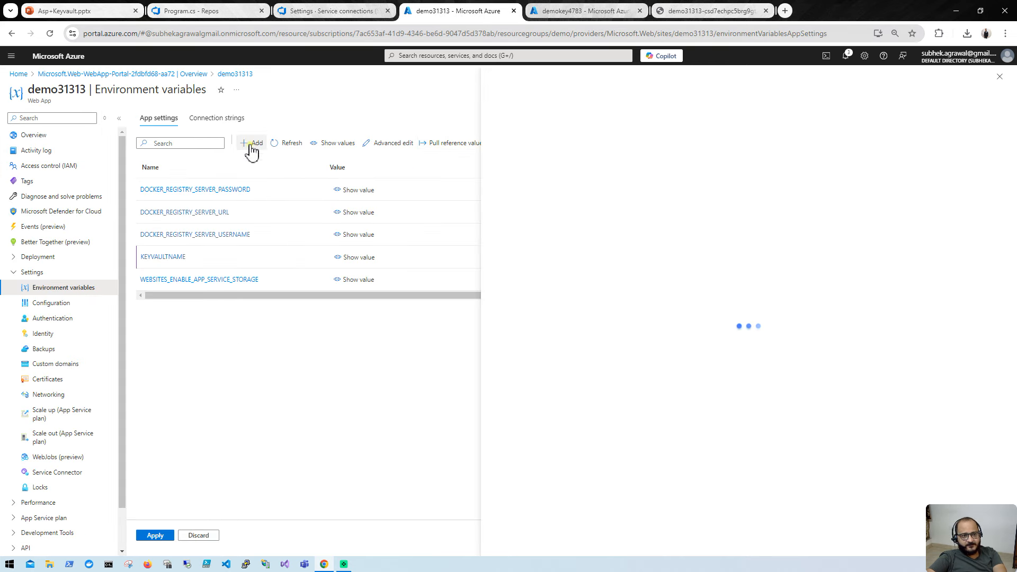
pyautogui.click(214, 10)
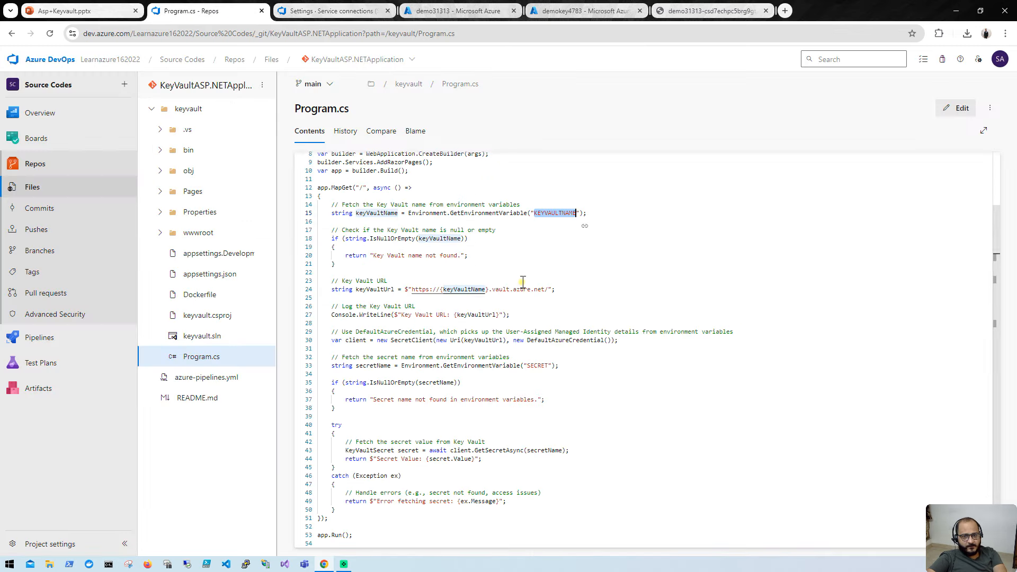
pyautogui.doubleClick(534, 367)
pyautogui.hotkey('ctrl', 'c')
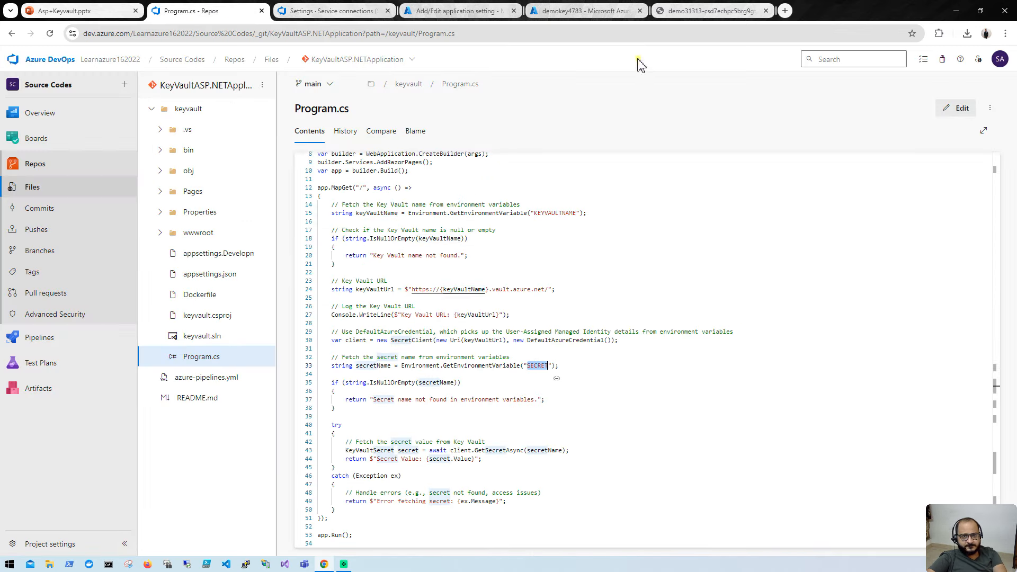
pyautogui.click(583, 10)
pyautogui.click(460, 11)
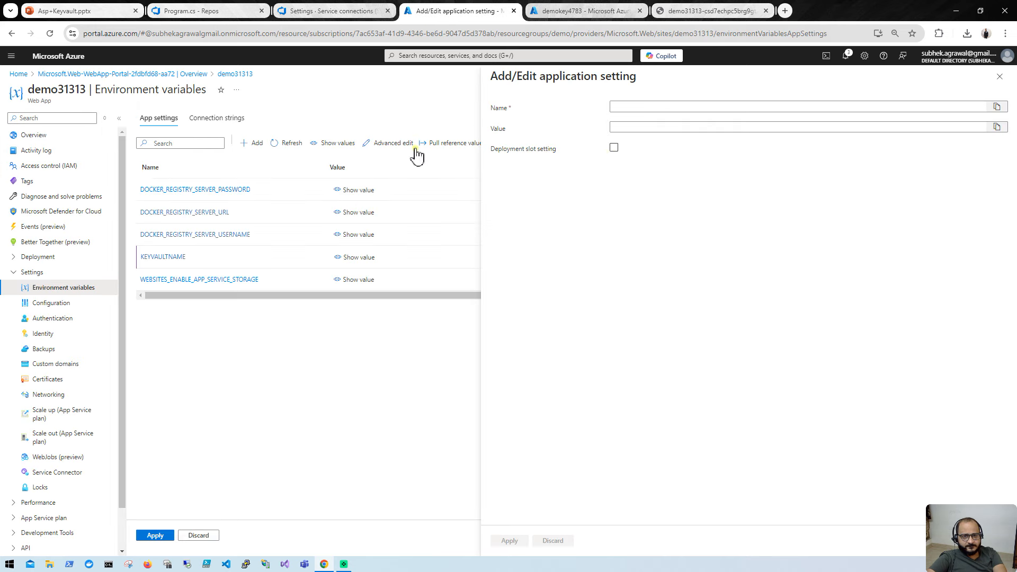
pyautogui.click(643, 106)
pyautogui.hotkey('ctrl', 'v')
pyautogui.click(640, 128)
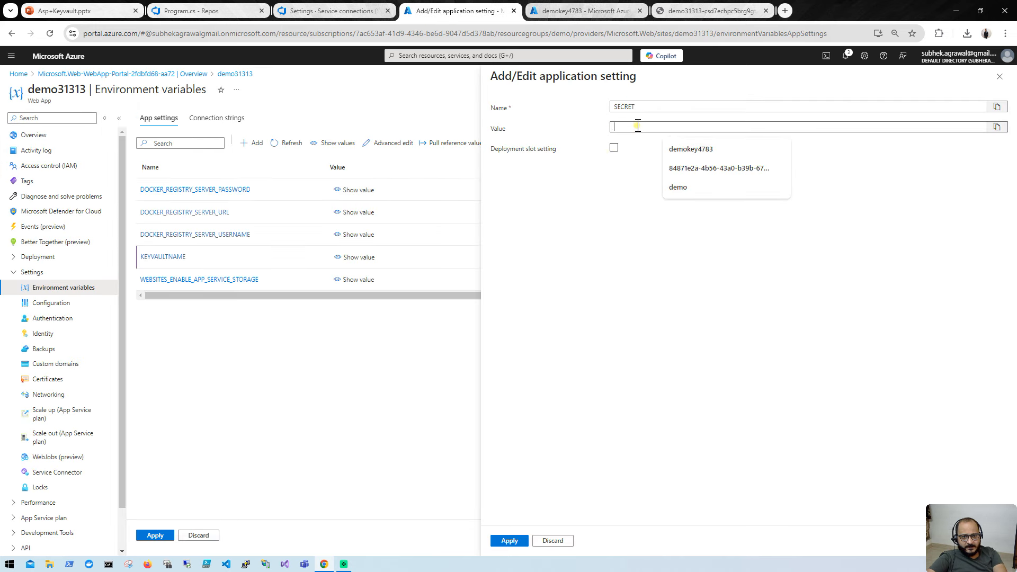
pyautogui.write('demo')
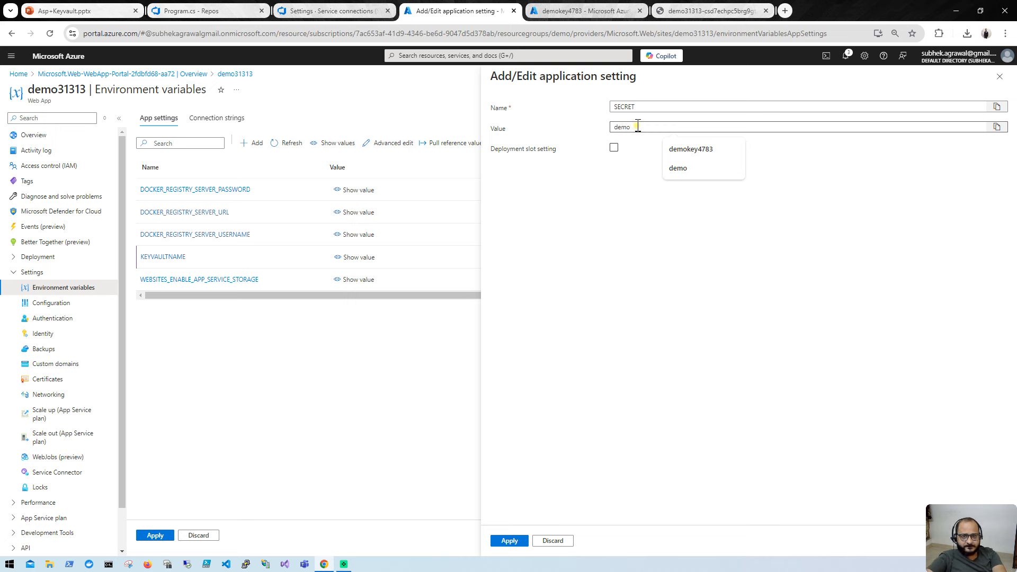
pyautogui.click(507, 543)
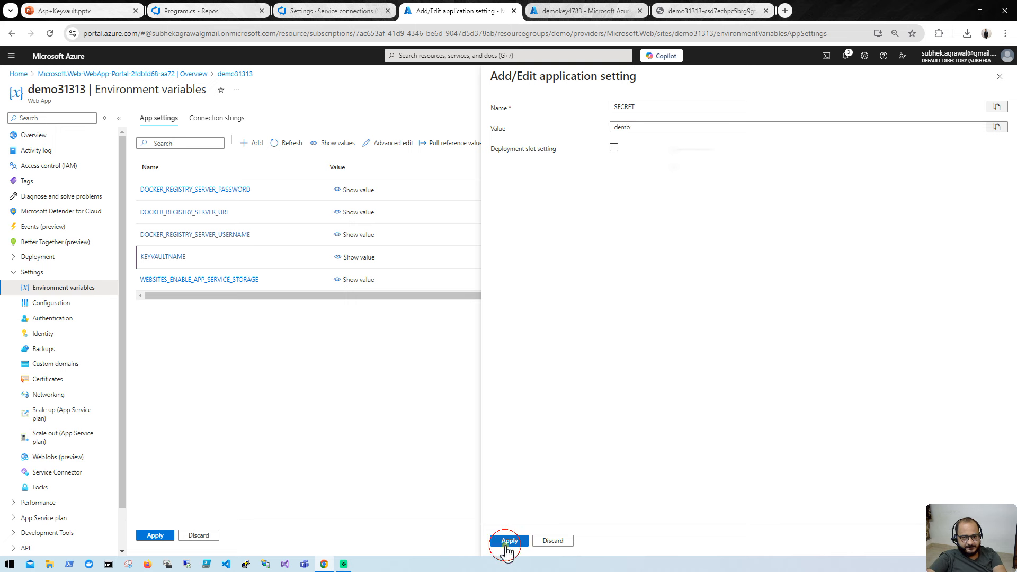
pyautogui.click(155, 536)
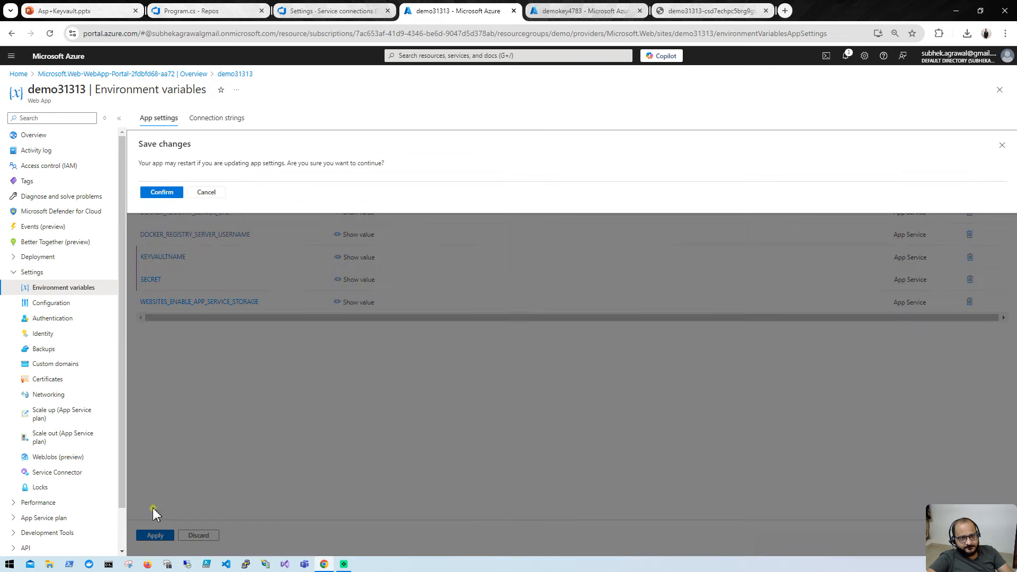
pyautogui.click(165, 193)
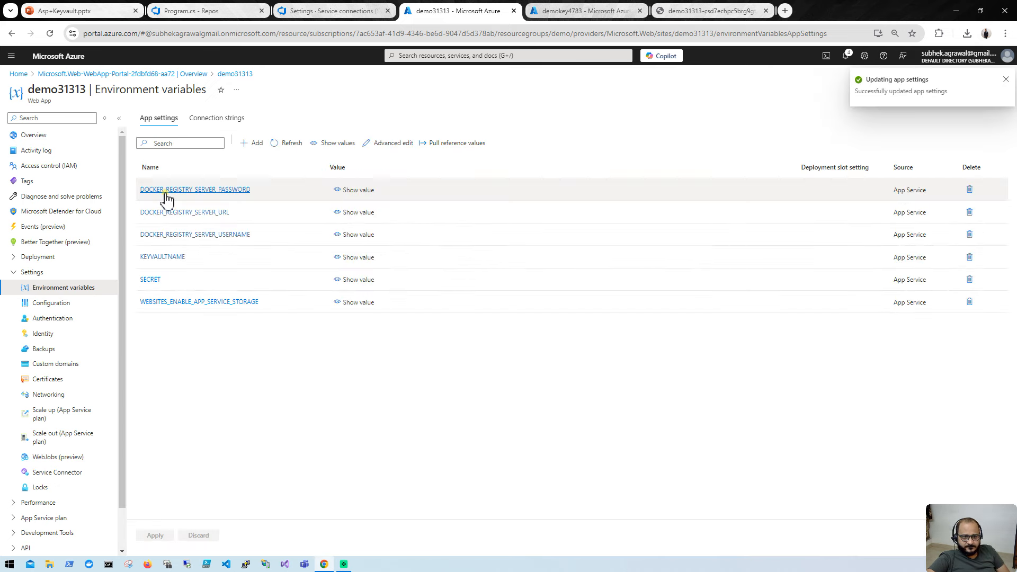
# Restart the demo31313 web app from its overview with the saved environment variables
pyautogui.click(58, 135)
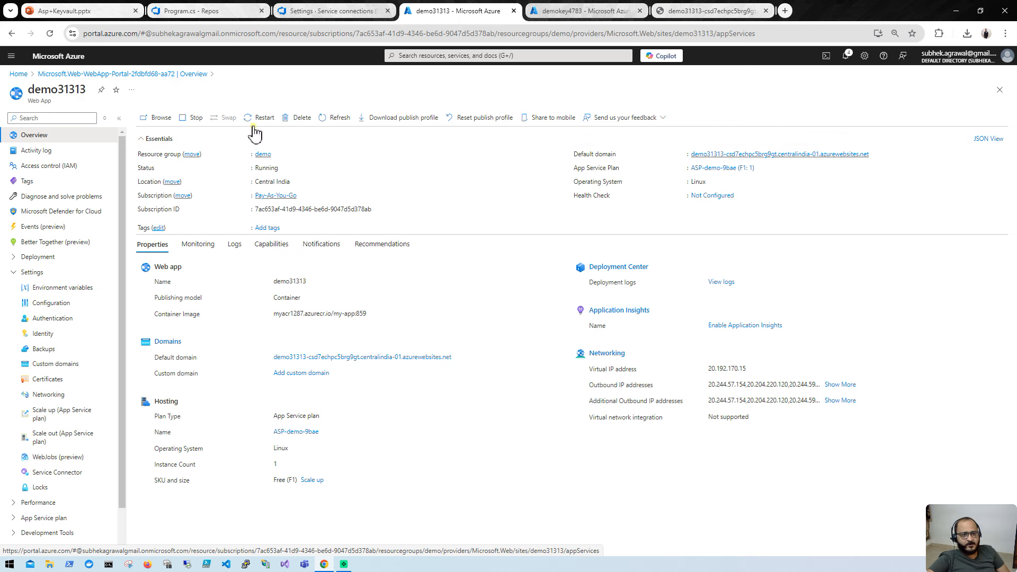
pyautogui.click(245, 118)
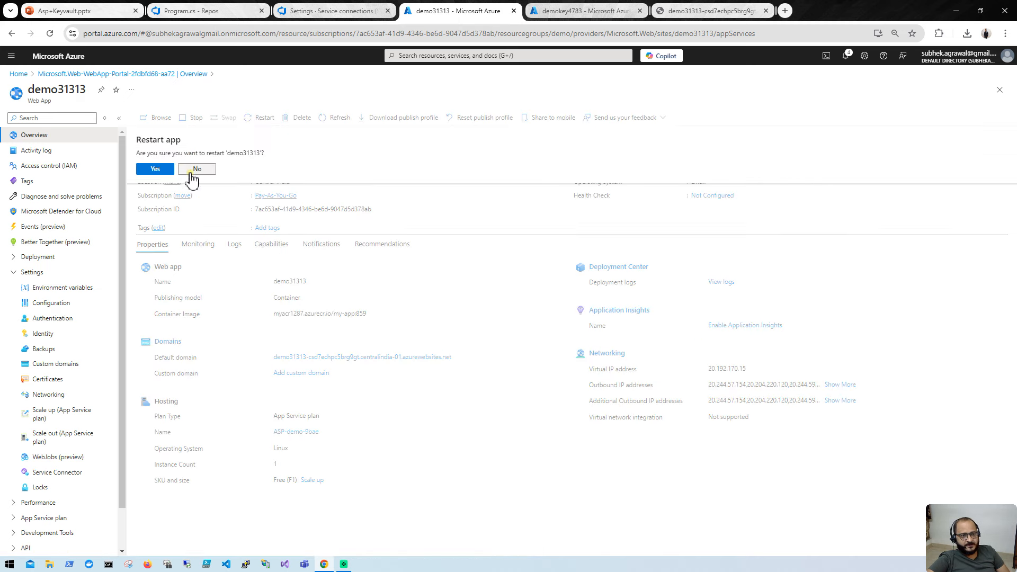
pyautogui.click(157, 169)
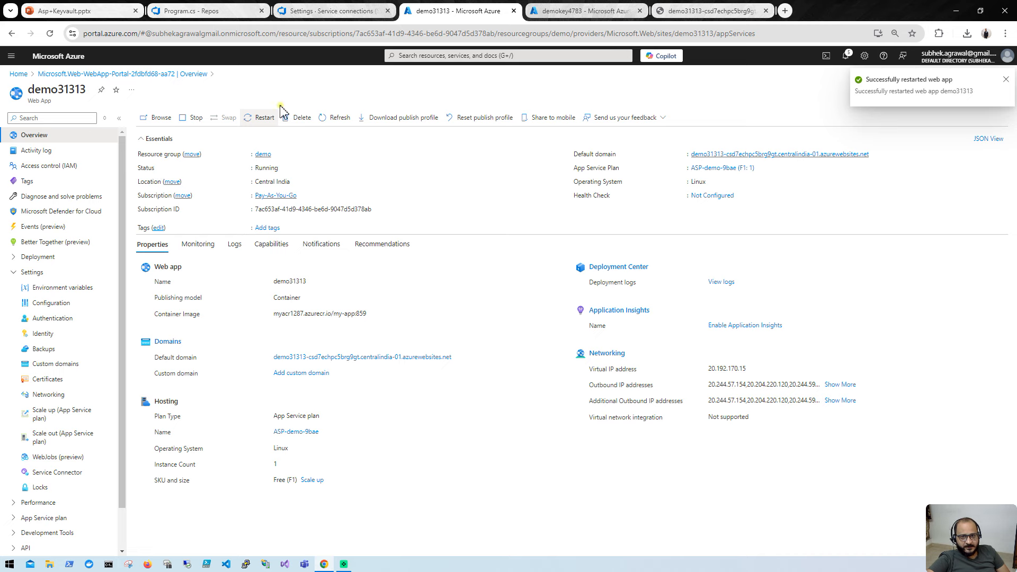
# Browse the restarted demo31313 site and examine its response to the Key Vault secret request
pyautogui.click(682, 7)
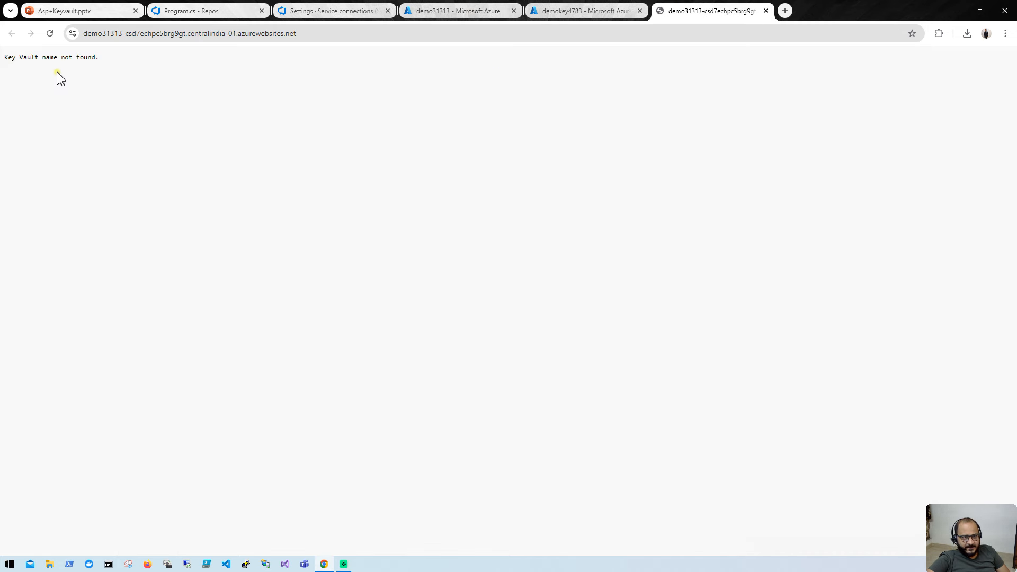
pyautogui.click(461, 9)
pyautogui.click(583, 9)
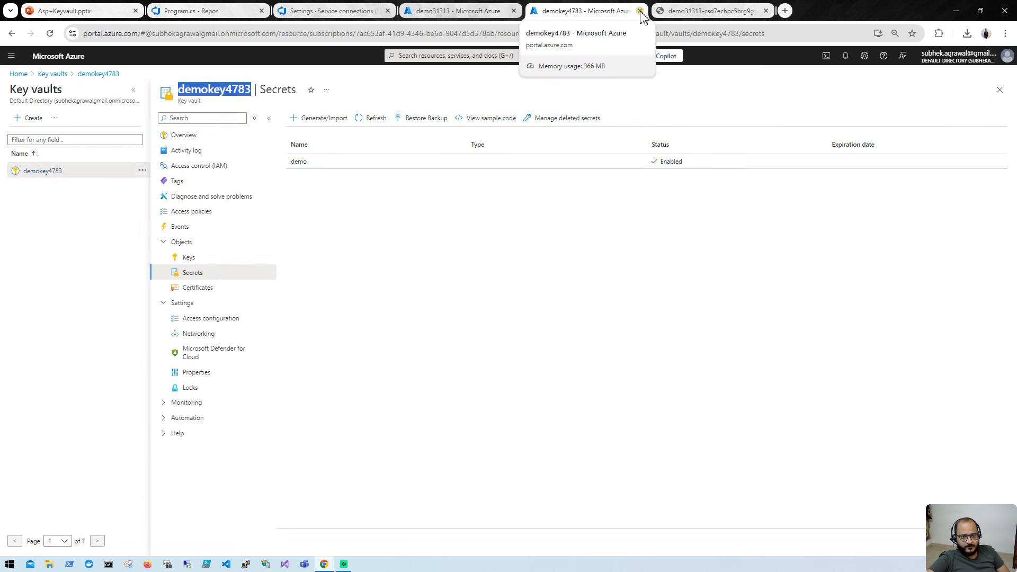
pyautogui.click(455, 10)
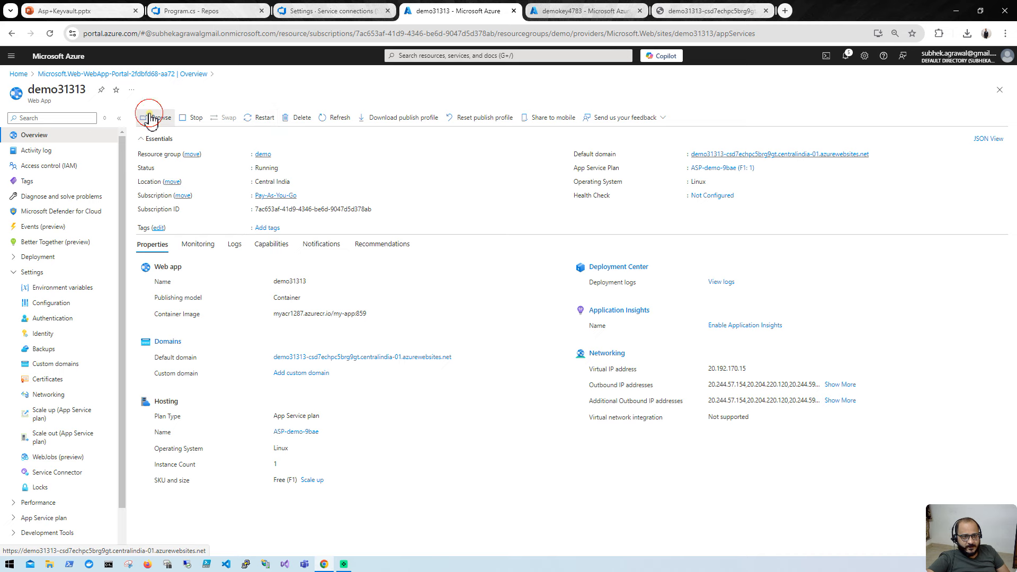
pyautogui.click(149, 118)
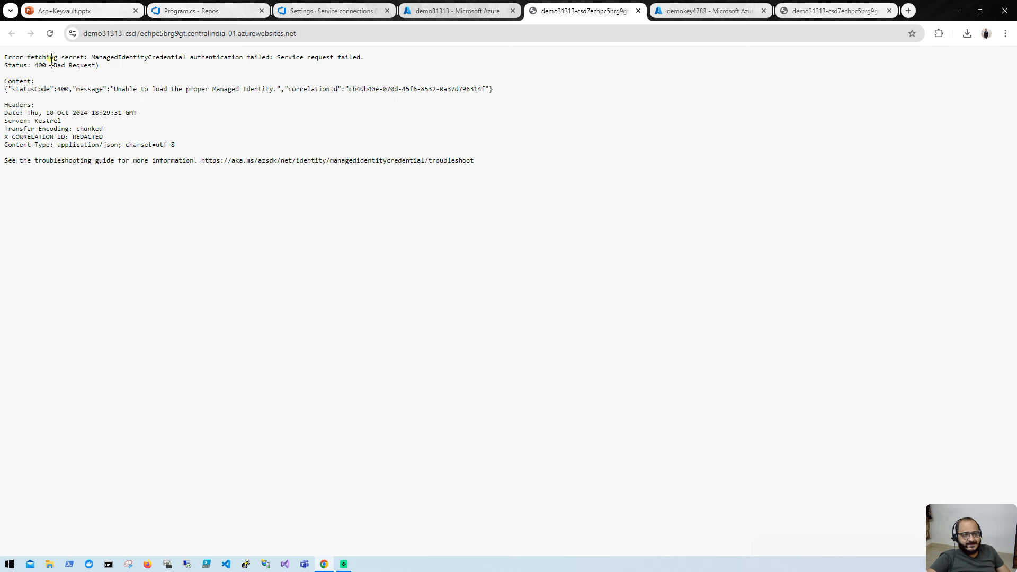
pyautogui.moveTo(89, 59); pyautogui.dragTo(9, 53)
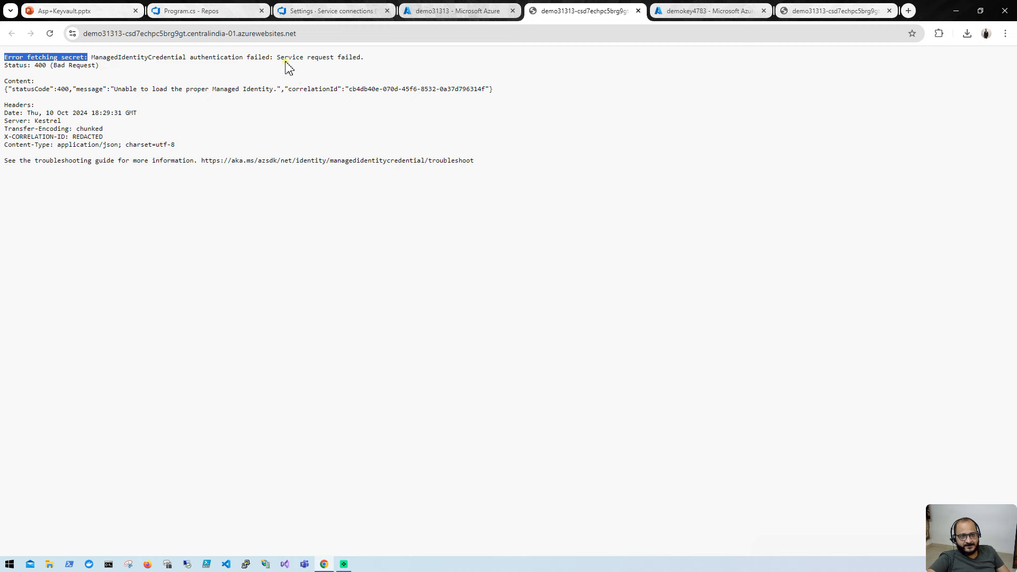
pyautogui.click(458, 10)
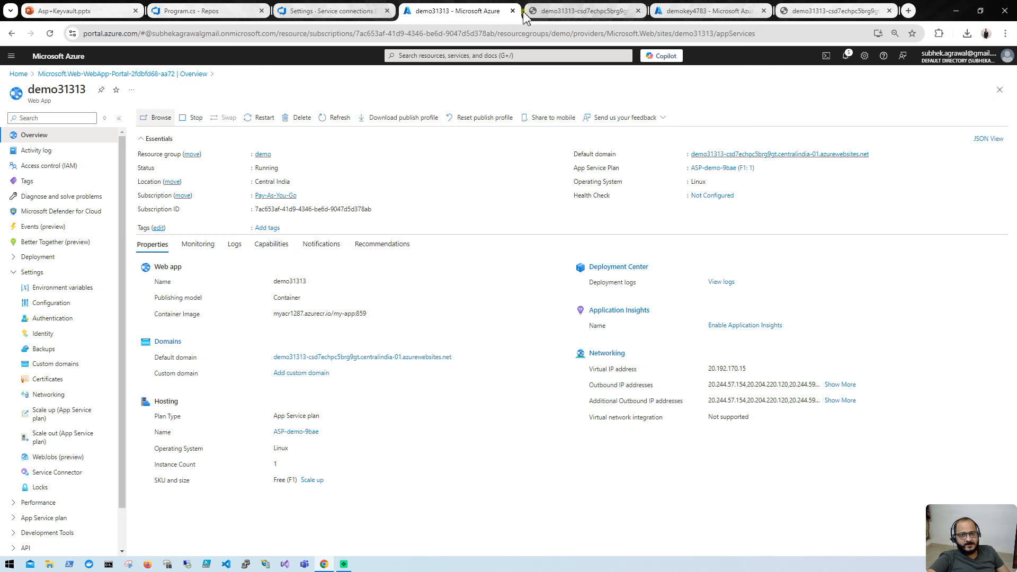
pyautogui.click(578, 6)
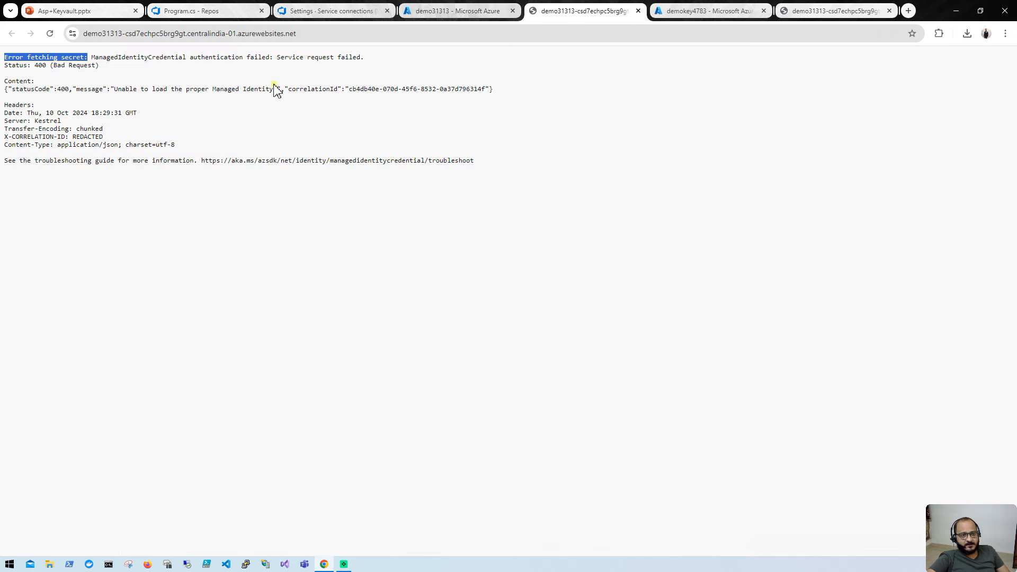
pyautogui.click(438, 8)
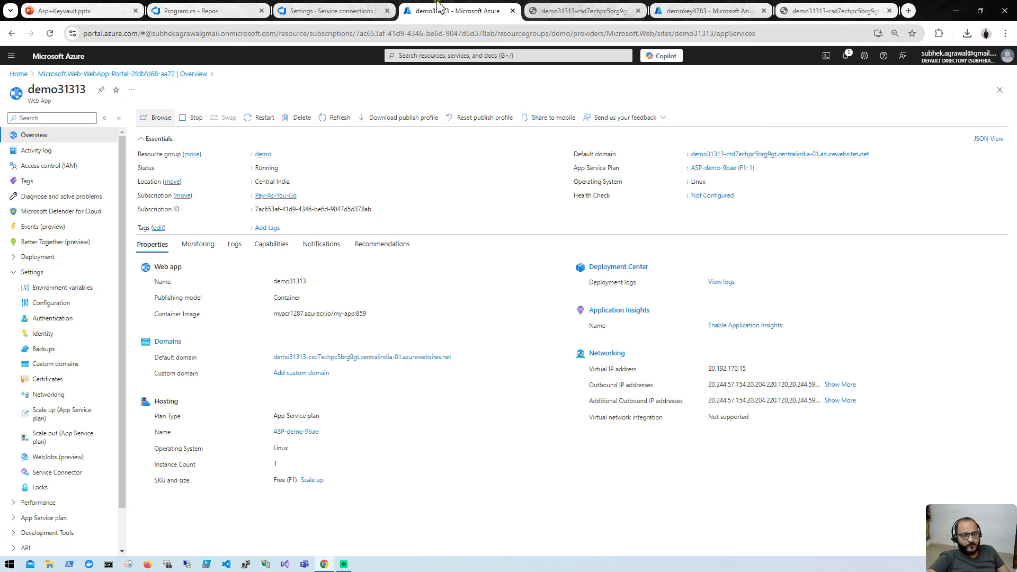
# Open the demo-uami managed identity from the portal's managed identities list
pyautogui.click(64, 288)
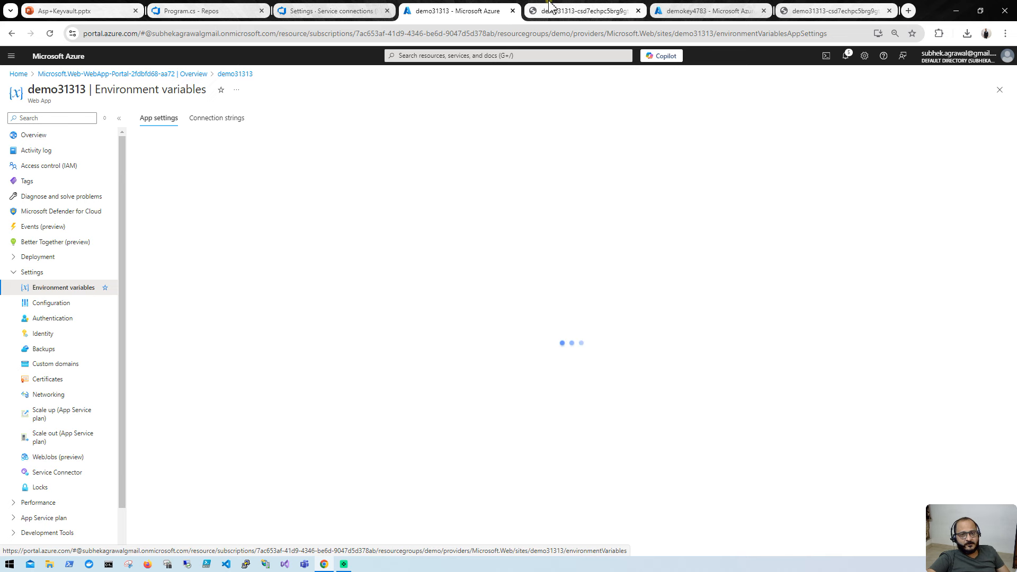
pyautogui.click(729, 6)
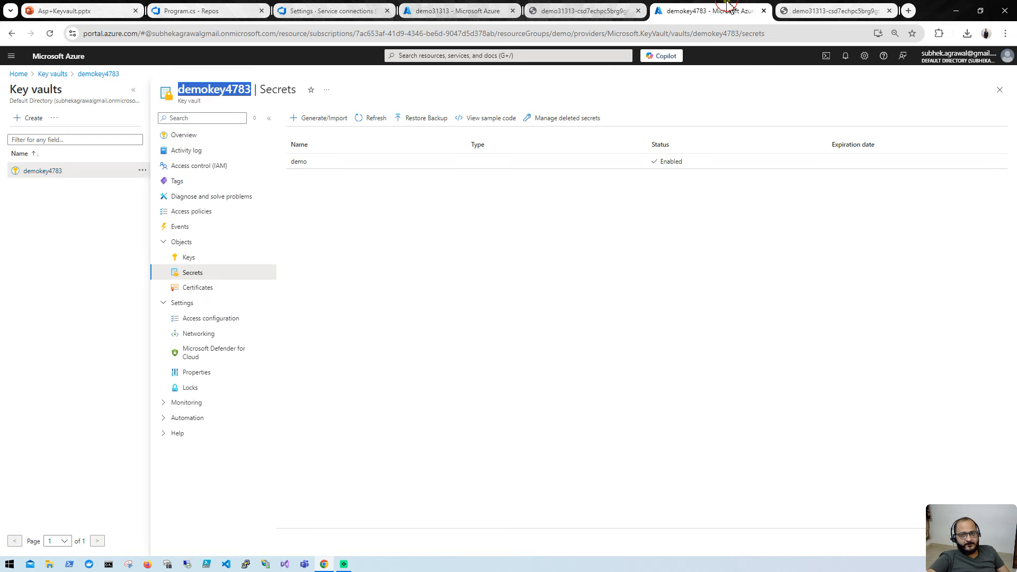
pyautogui.click(196, 139)
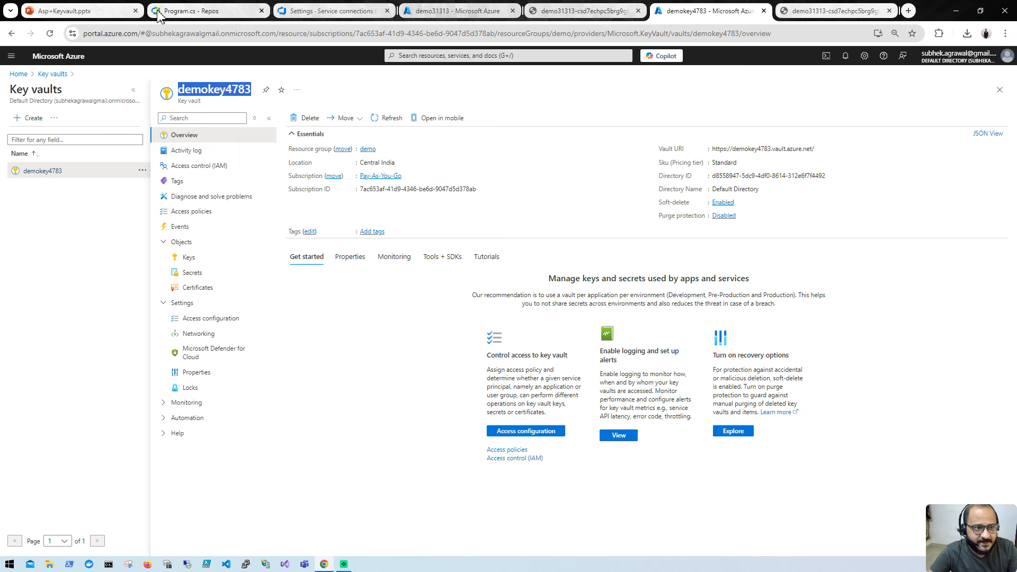
pyautogui.click(19, 73)
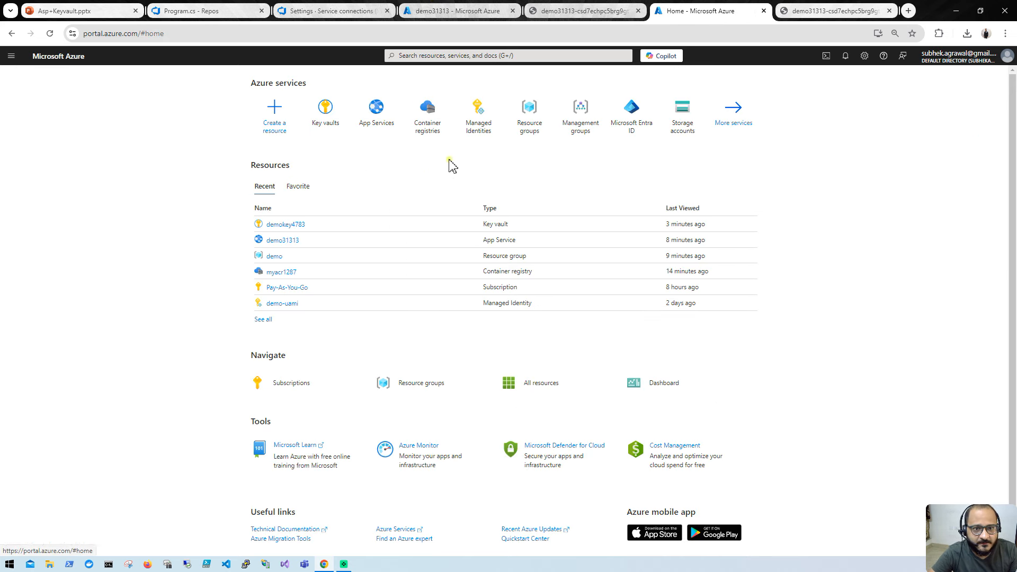
pyautogui.click(468, 117)
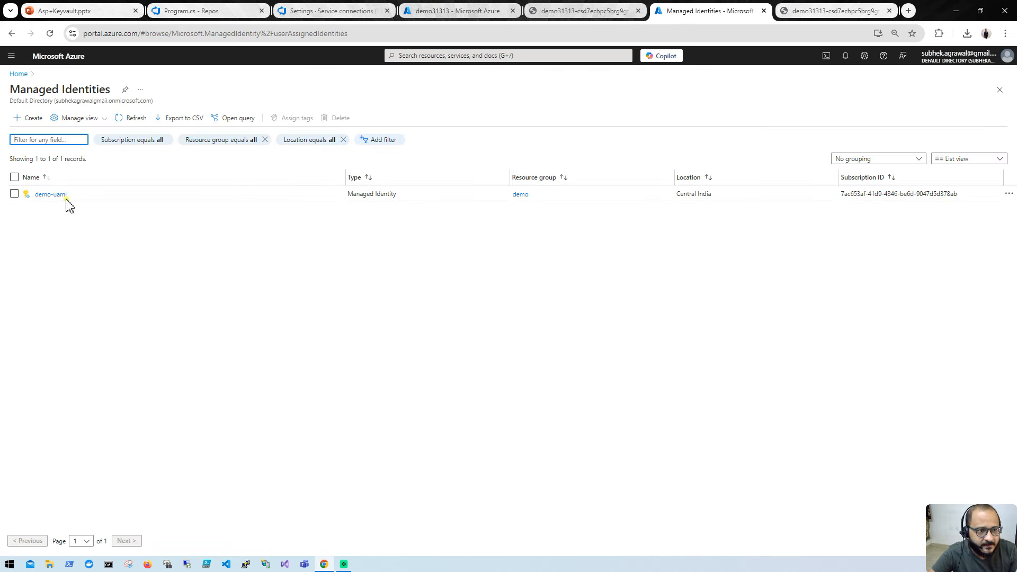
pyautogui.click(49, 195)
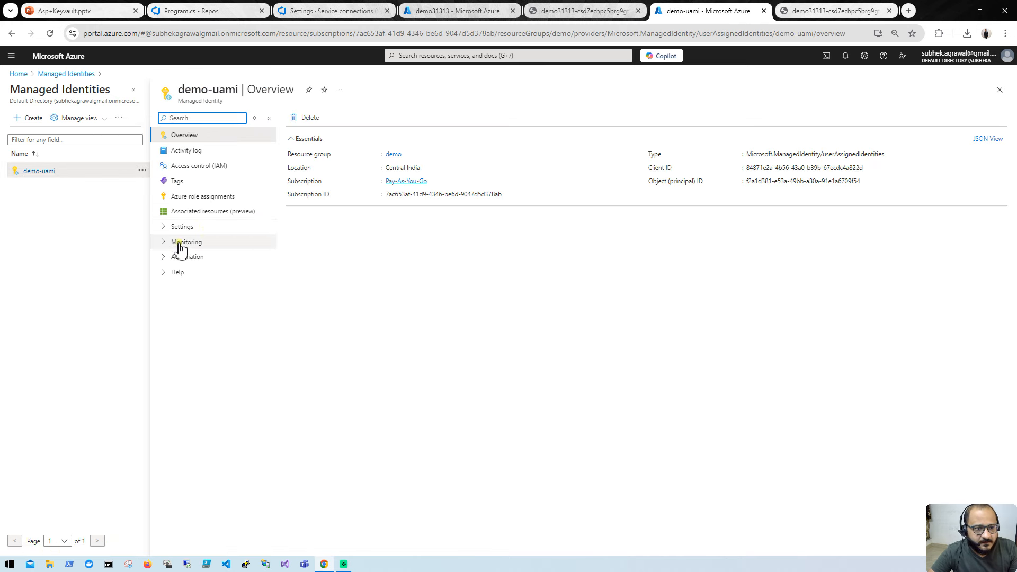
# Review demo-uami's Azure role assignments and the role assignments in its access control
pyautogui.click(164, 227)
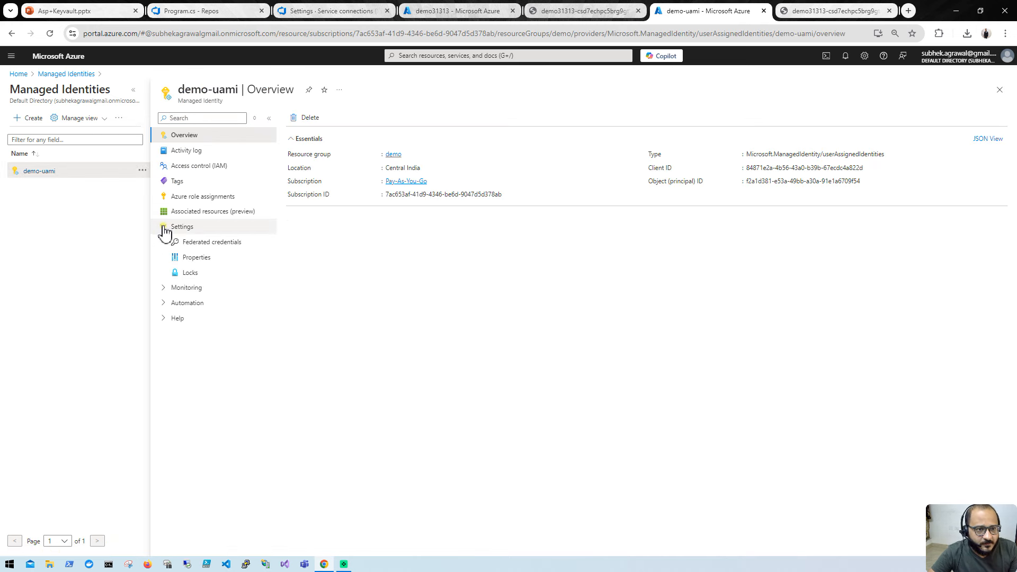
pyautogui.click(204, 197)
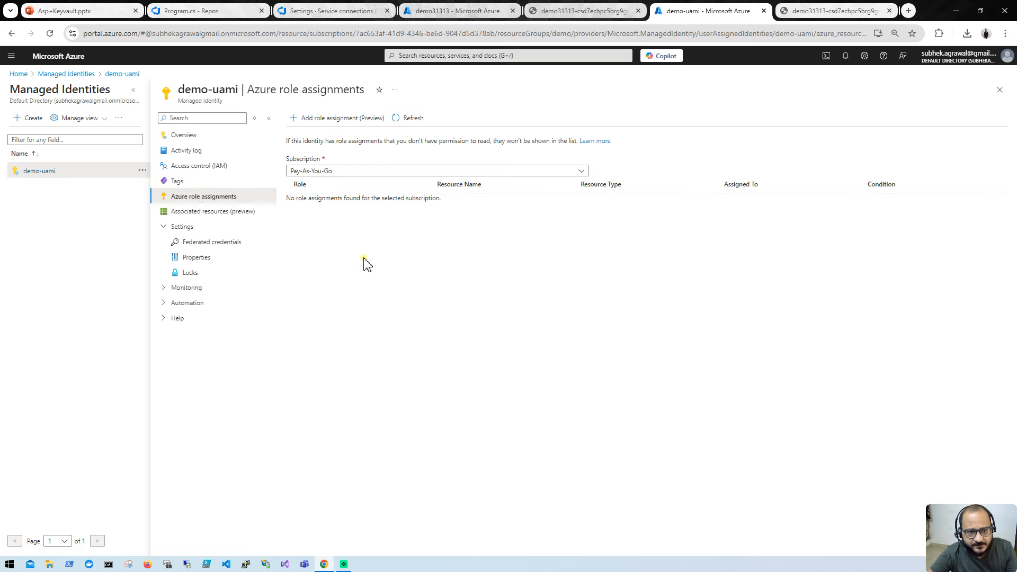
pyautogui.click(401, 120)
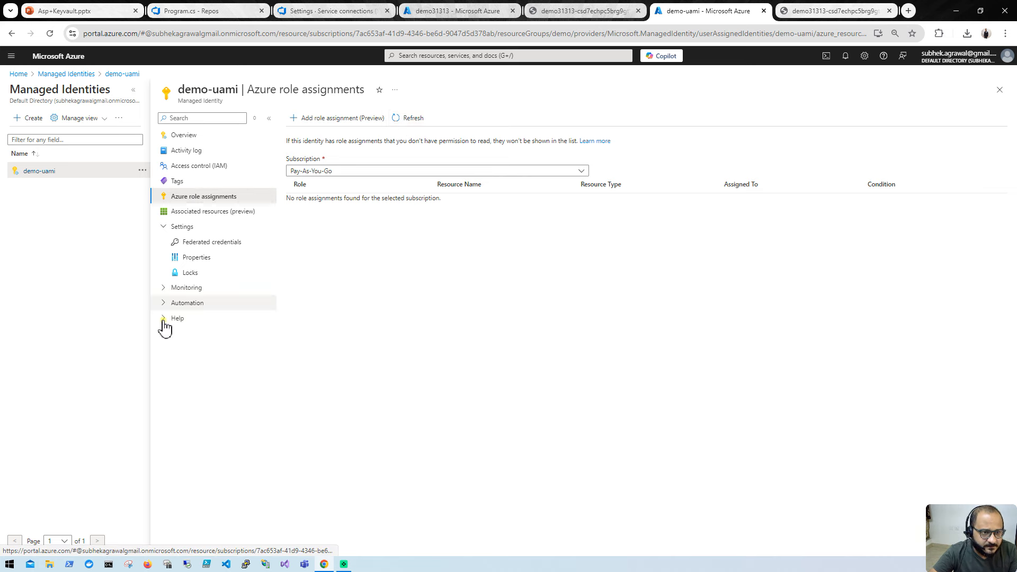
pyautogui.click(205, 170)
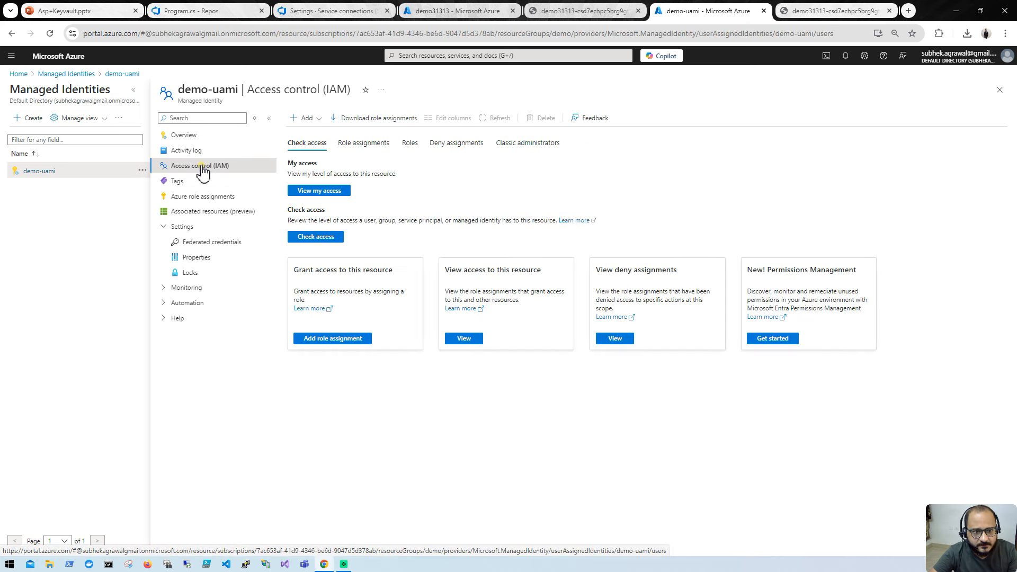
pyautogui.click(365, 144)
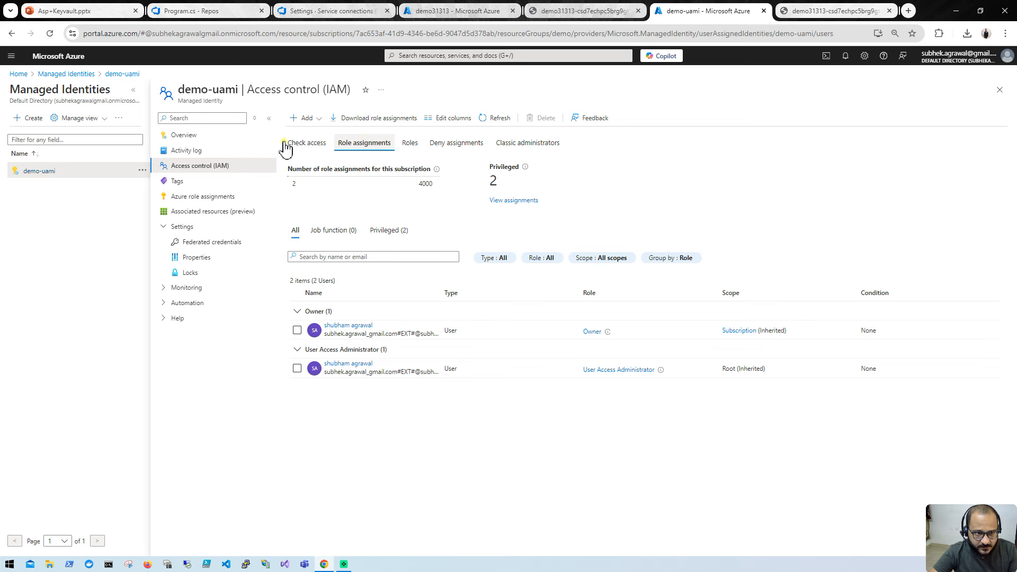
# Copy demo-uami's client ID from its overview and start a new demo31313 application setting named AZURE_CLIENT_ID
pyautogui.click(183, 135)
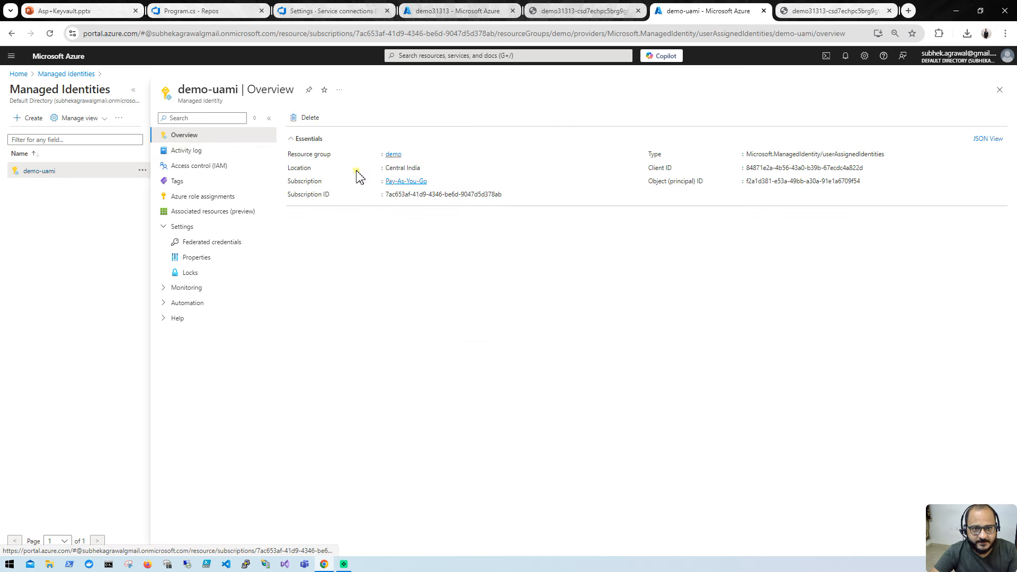
pyautogui.click(869, 168)
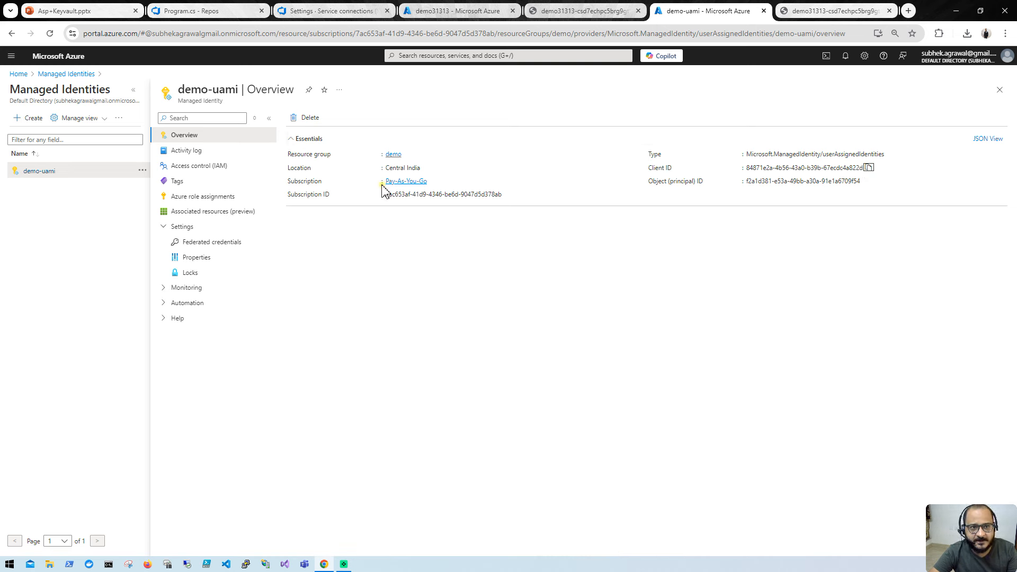
pyautogui.click(457, 11)
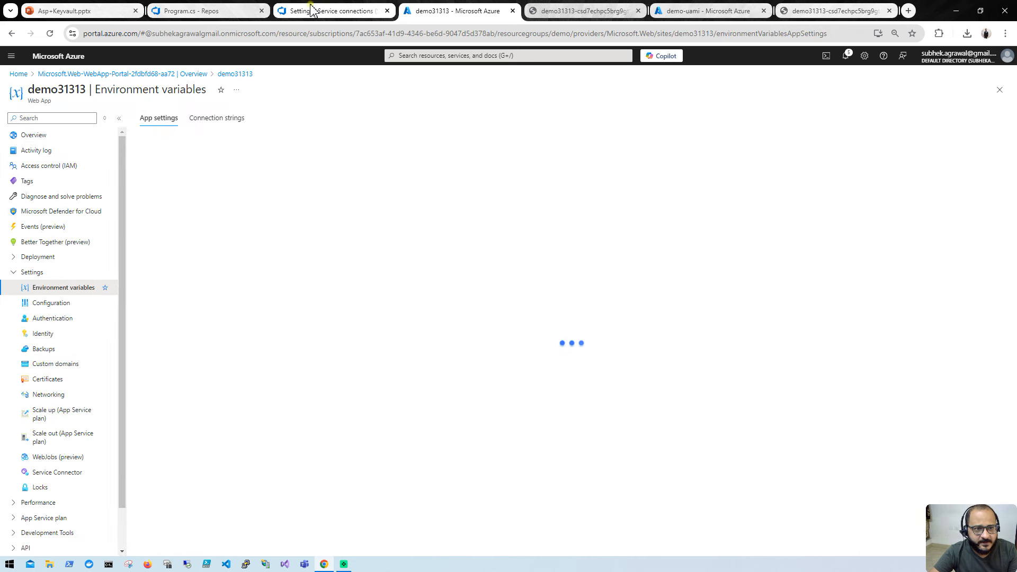
pyautogui.click(50, 34)
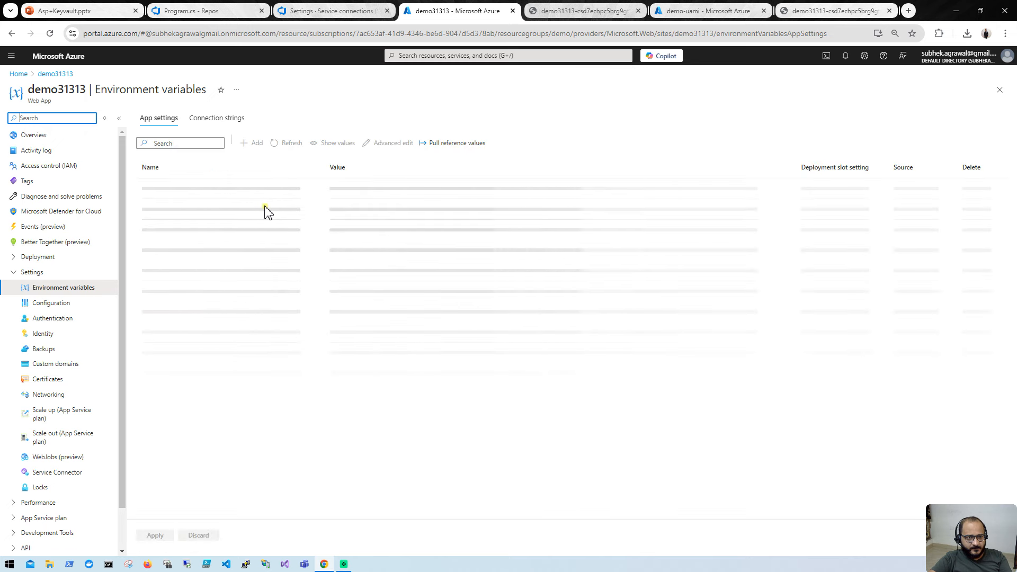
pyautogui.click(252, 143)
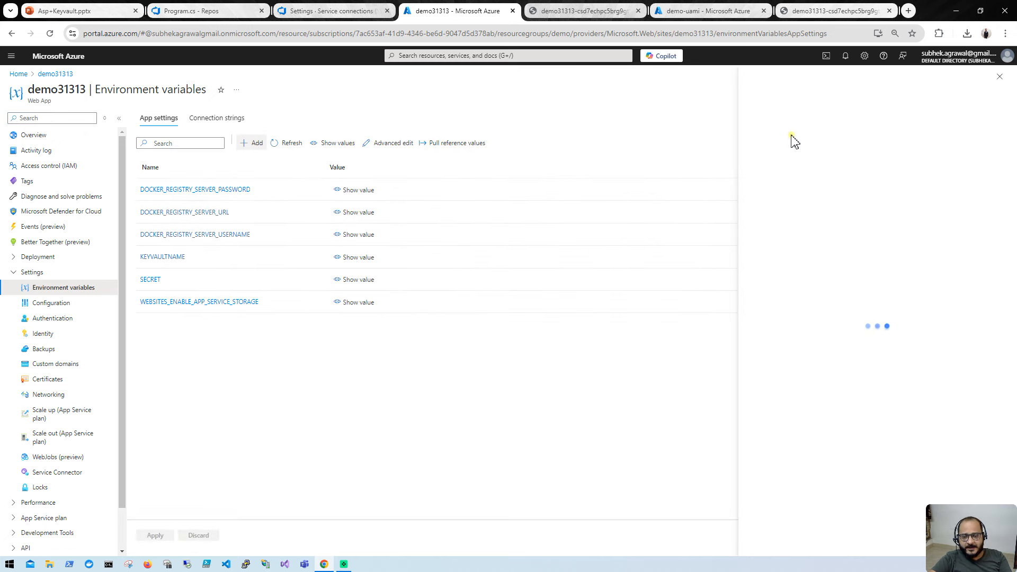
pyautogui.click(642, 108)
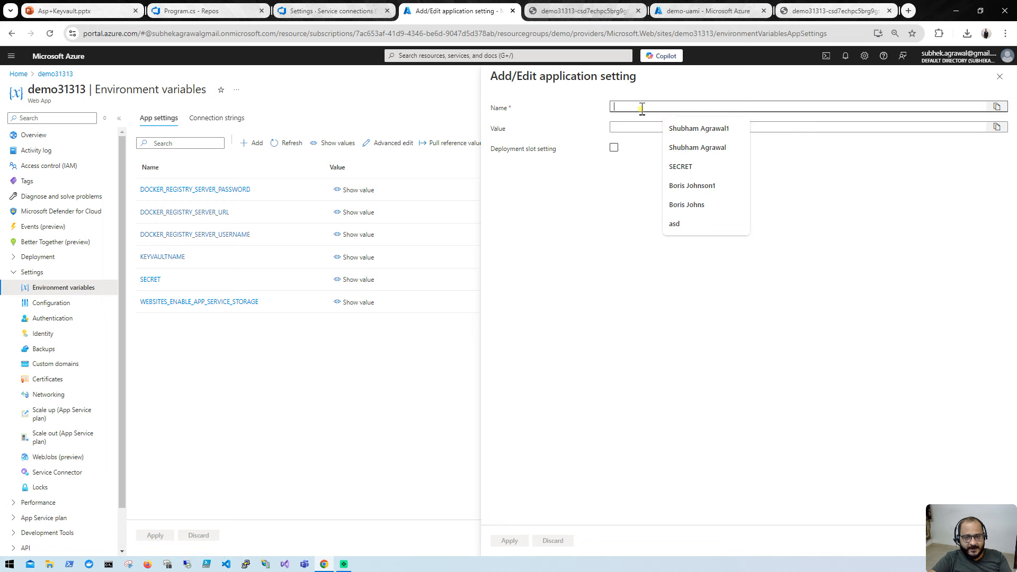
pyautogui.write('a')
pyautogui.click(711, 167)
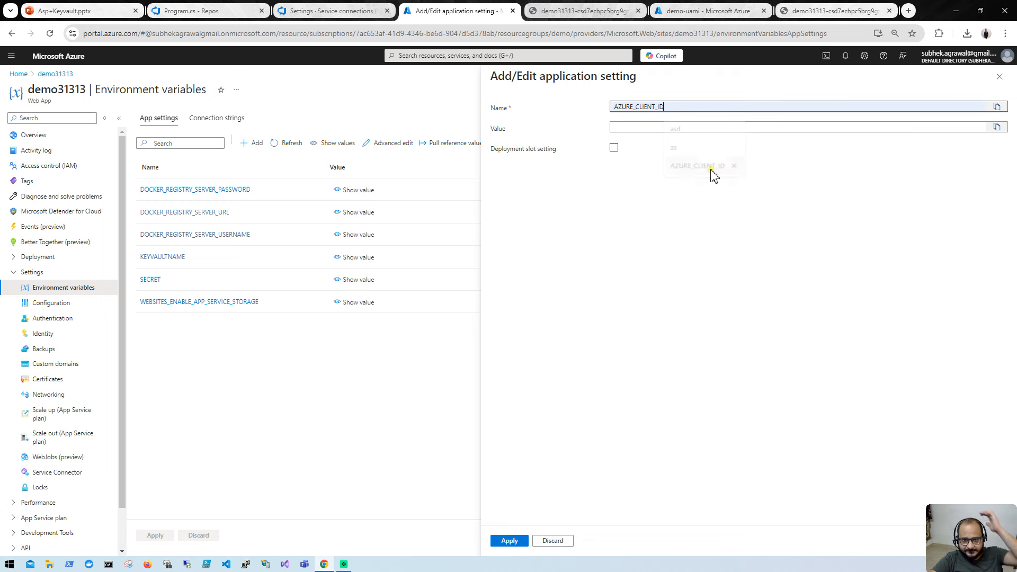
# Set the AZURE_CLIENT_ID value to the copied client ID and save the web app's environment variable changes
pyautogui.click(659, 128)
pyautogui.hotkey('ctrl', 'v')
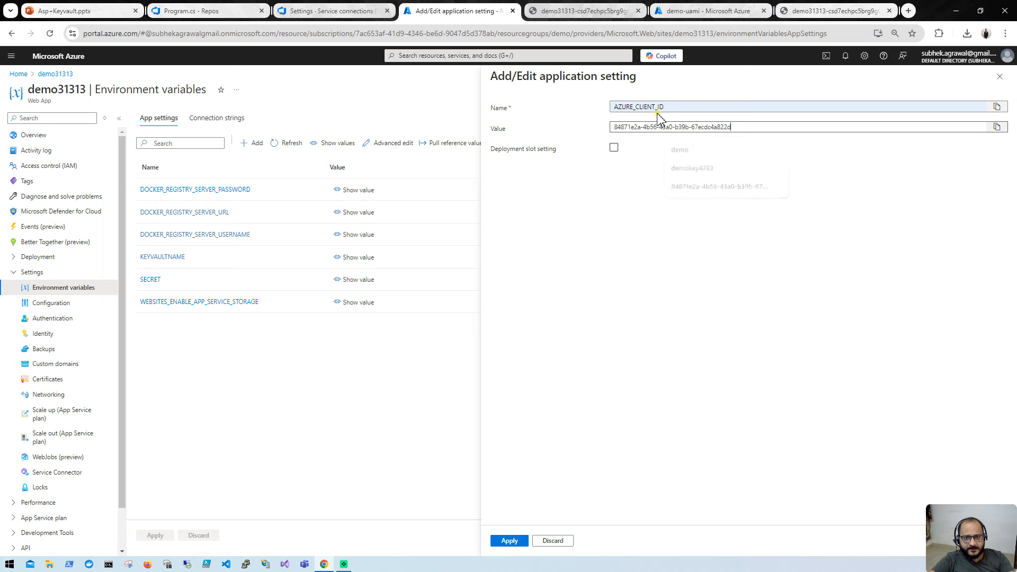
pyautogui.click(509, 541)
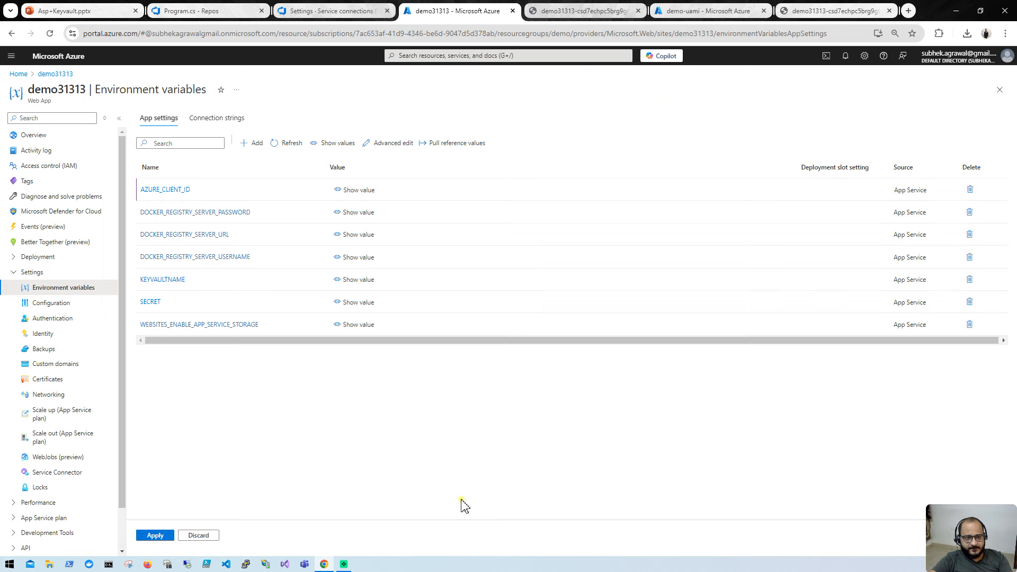
pyautogui.click(155, 537)
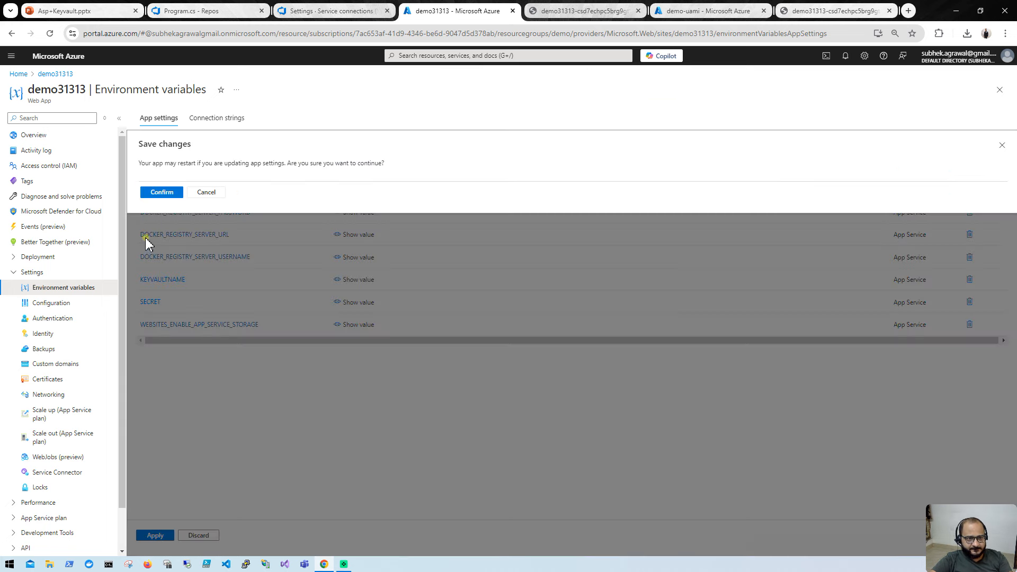
pyautogui.click(159, 193)
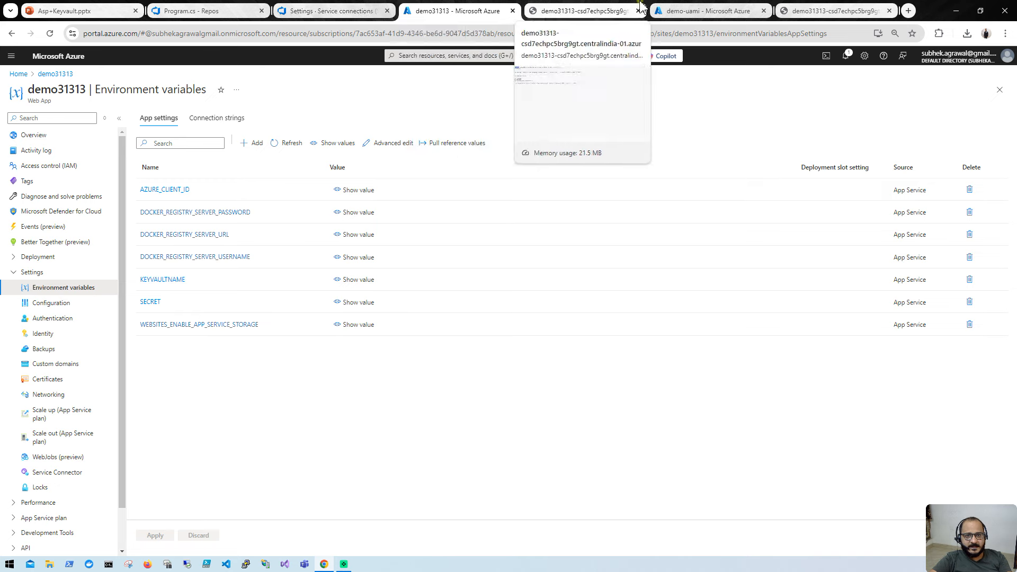
pyautogui.click(349, 11)
pyautogui.click(456, 11)
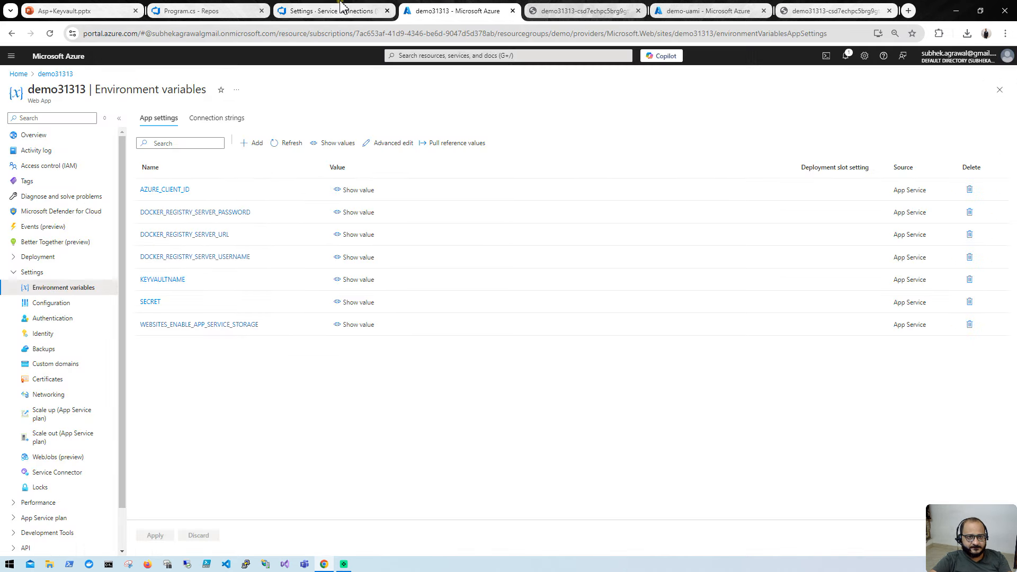
pyautogui.click(341, 10)
pyautogui.click(456, 10)
pyautogui.click(705, 11)
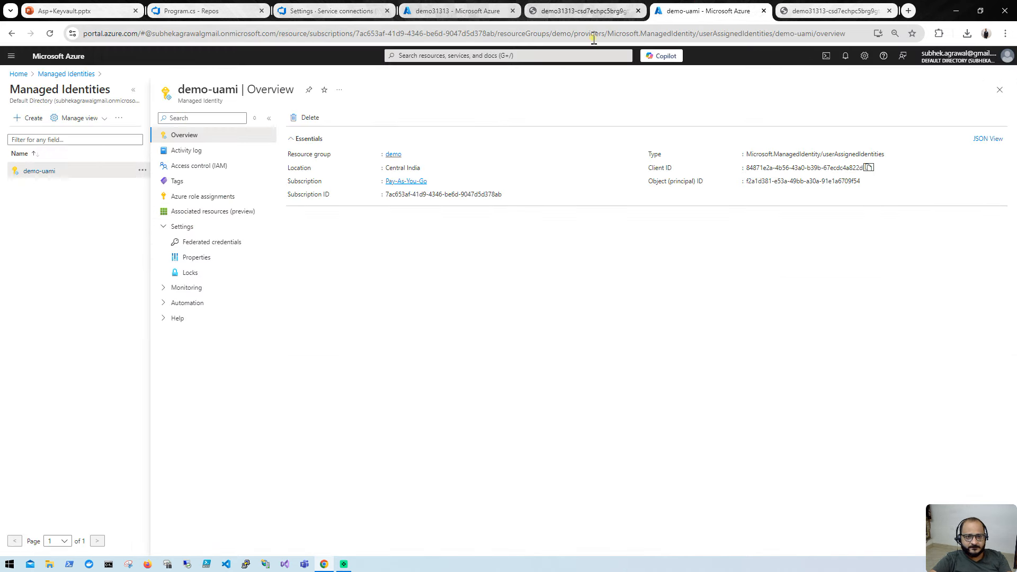
pyautogui.click(455, 11)
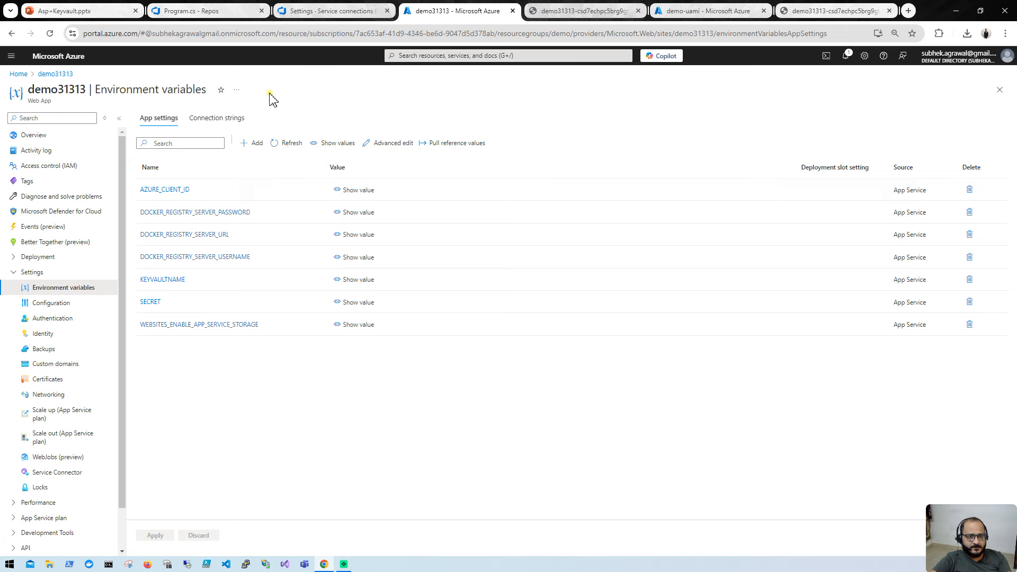
# Restart the demo31313 web app from its overview and browse to its site
pyautogui.click(72, 136)
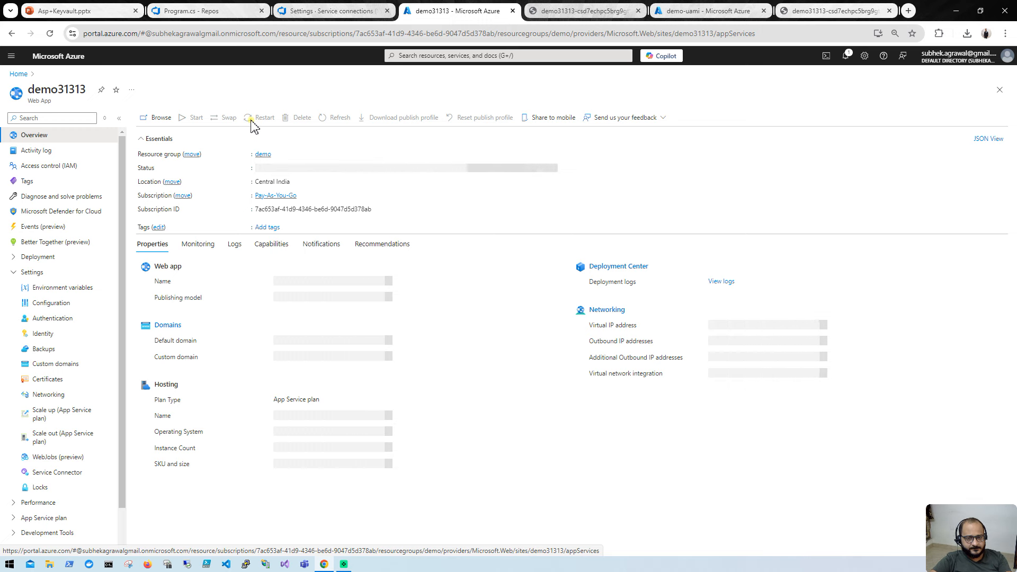
pyautogui.click(254, 121)
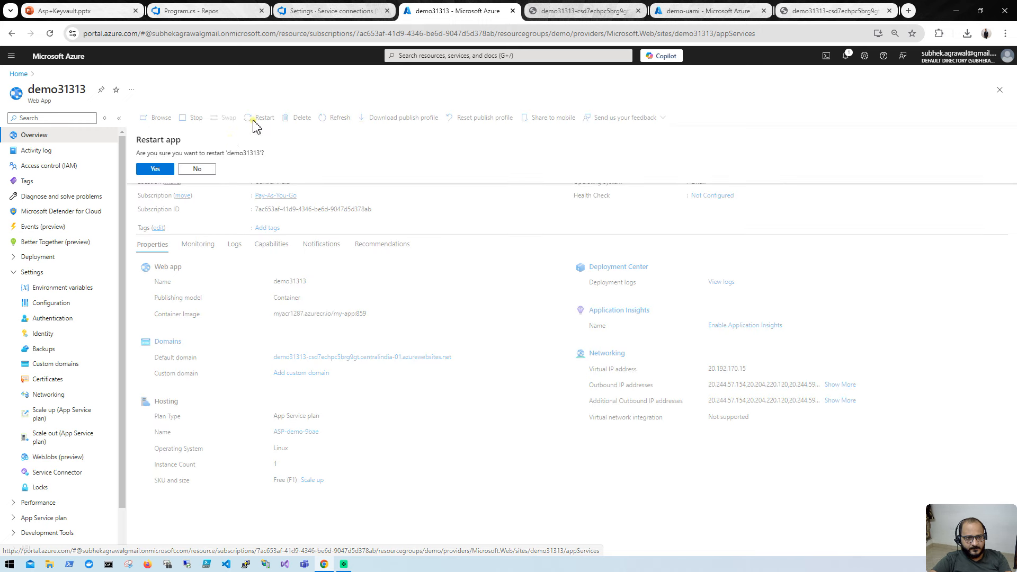
pyautogui.click(160, 168)
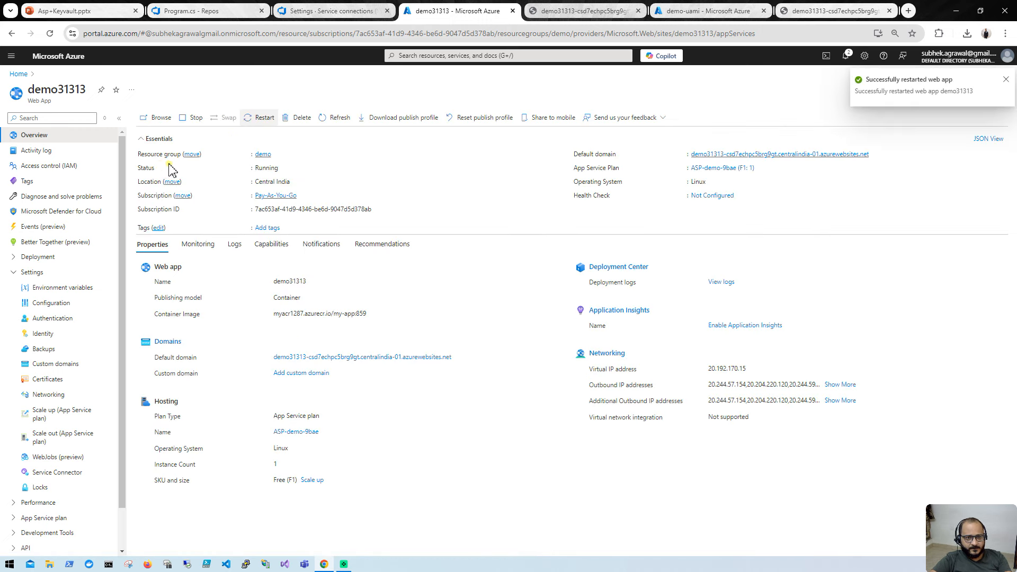
pyautogui.click(160, 118)
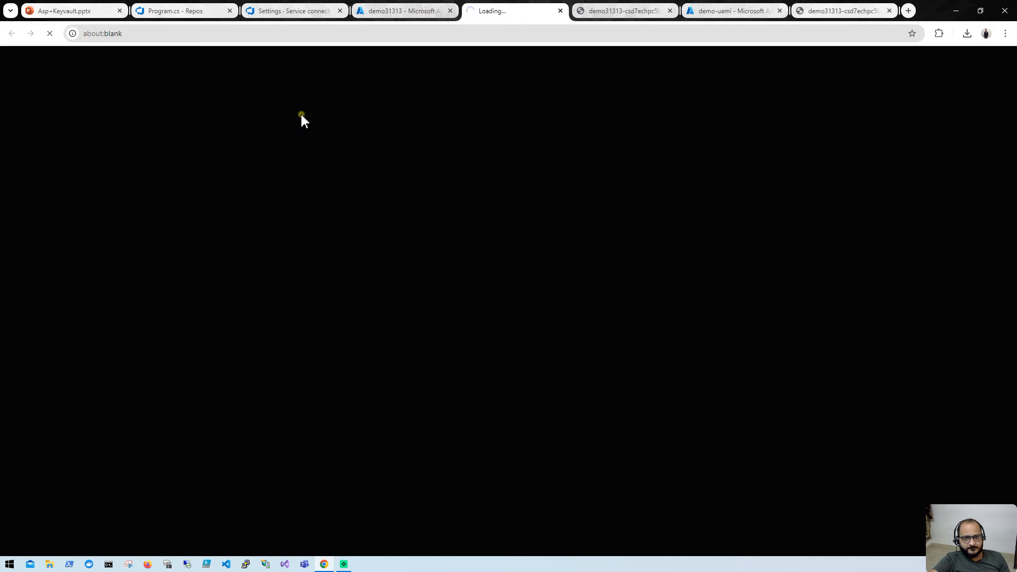
# Compare the status on the earlier demo31313 site page with the secret value output on the newly loaded page
pyautogui.click(586, 11)
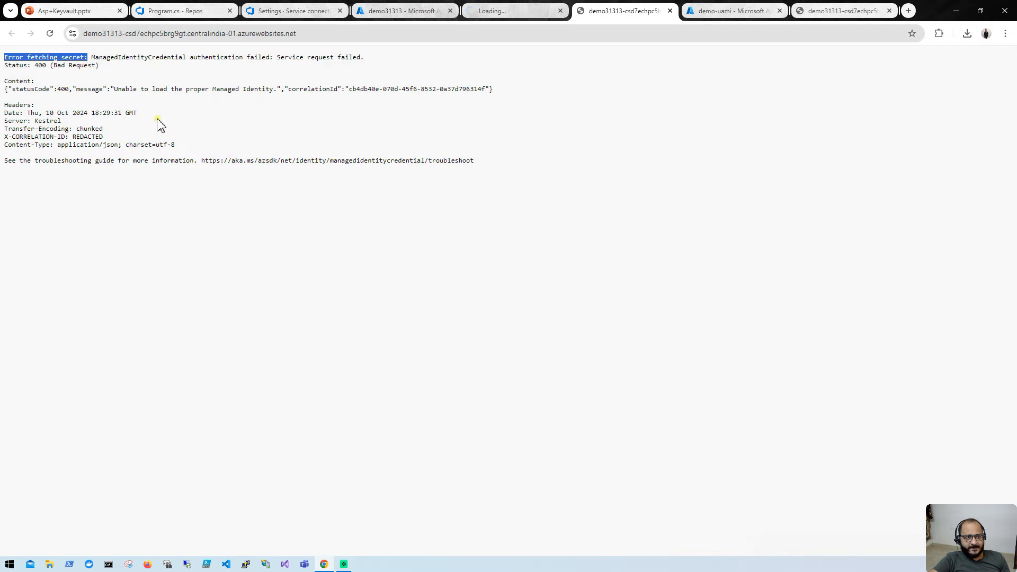
pyautogui.click(55, 79)
pyautogui.moveTo(32, 65); pyautogui.dragTo(49, 67)
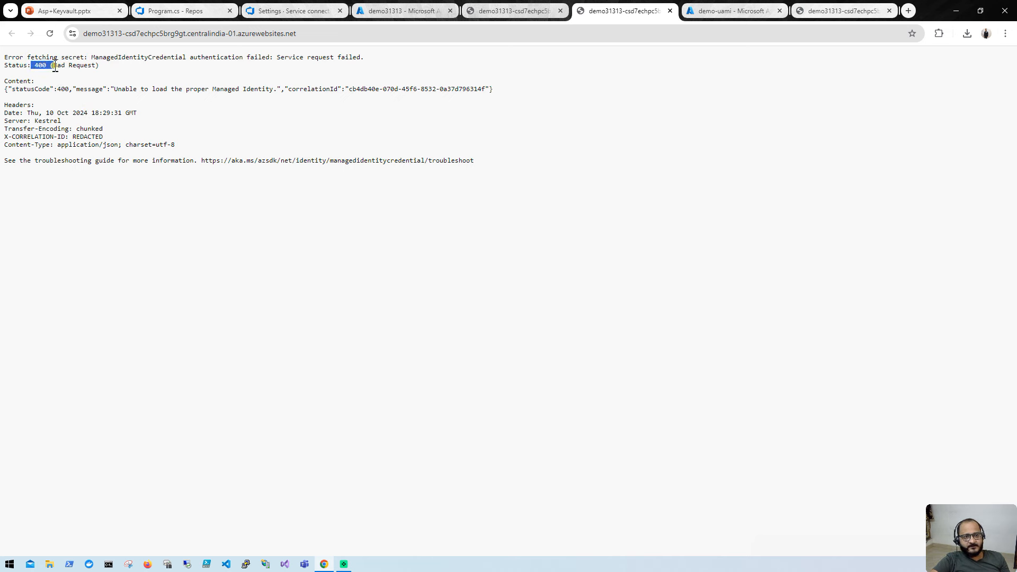
pyautogui.moveTo(55, 67); pyautogui.dragTo(54, 67)
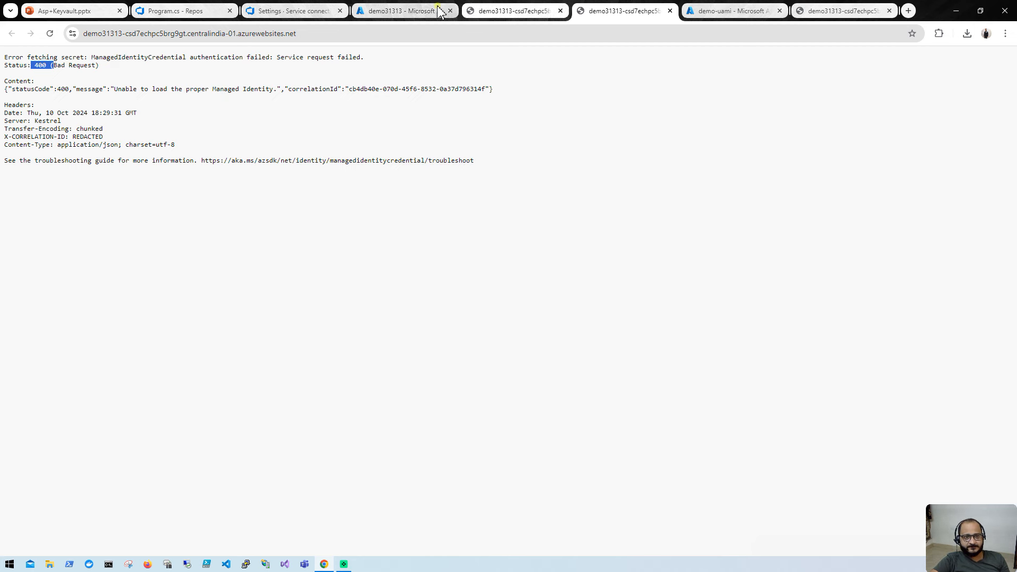
pyautogui.click(407, 12)
pyautogui.click(533, 5)
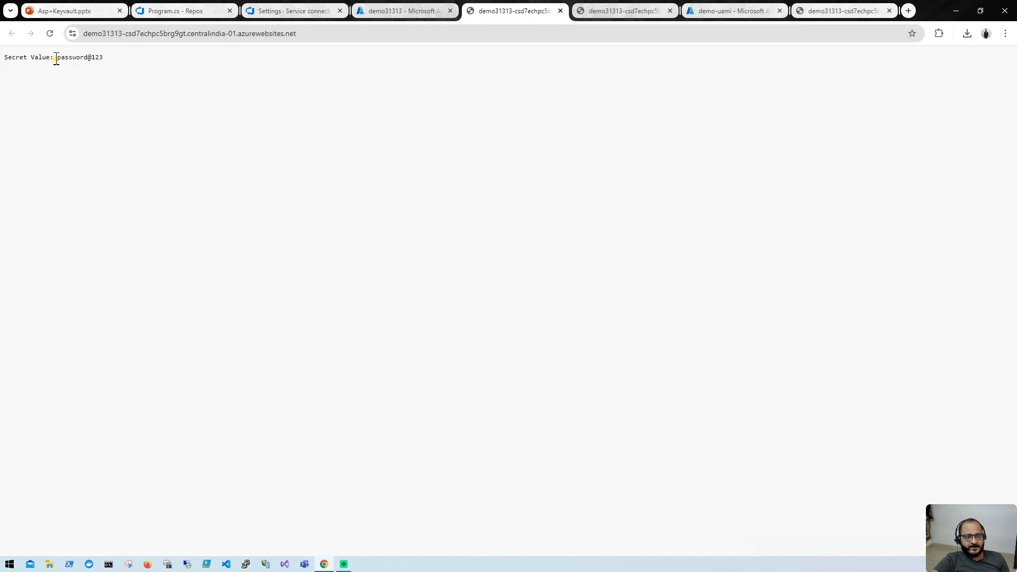
pyautogui.moveTo(56, 58); pyautogui.dragTo(117, 61)
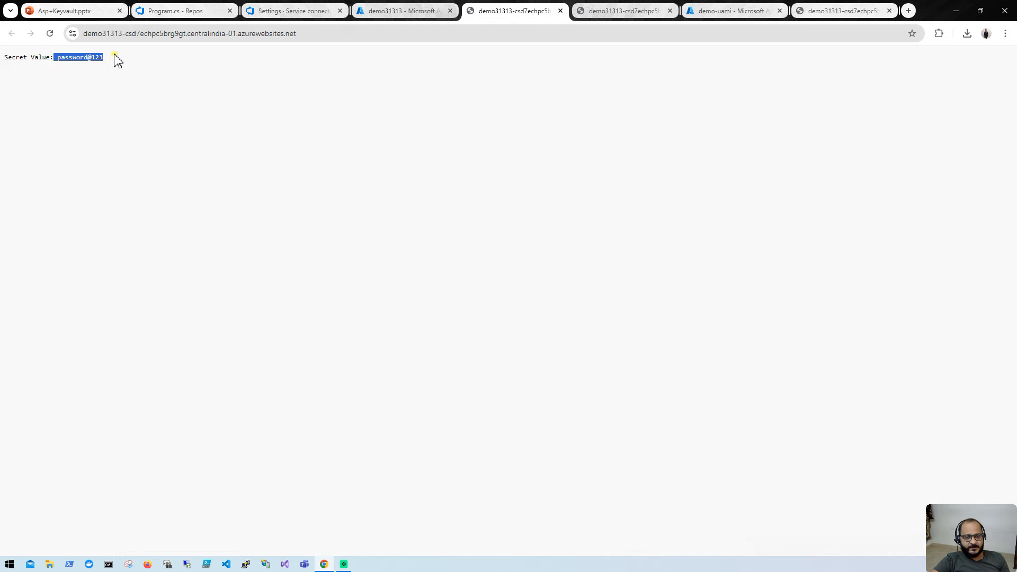
pyautogui.click(586, 11)
pyautogui.click(427, 12)
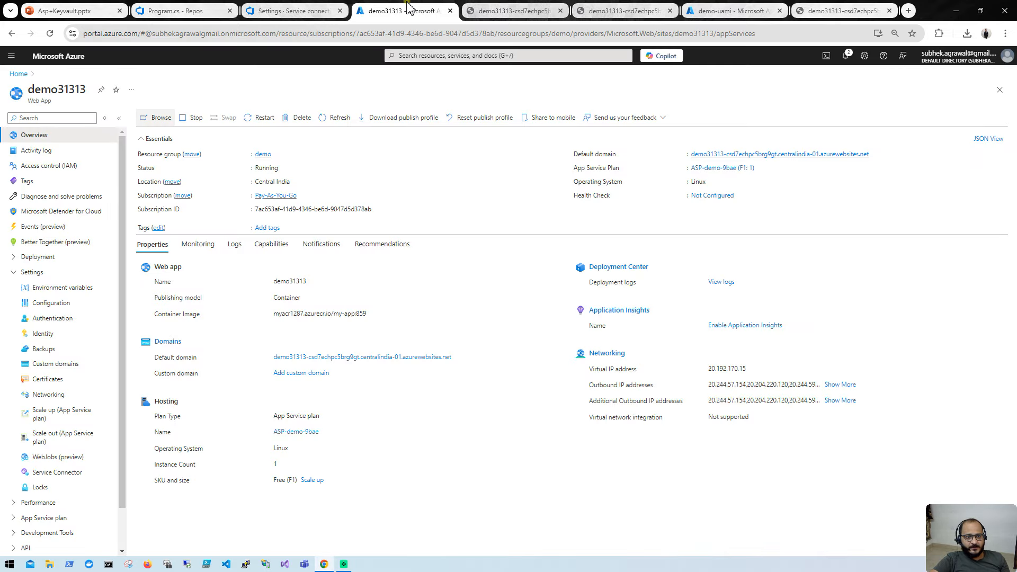
pyautogui.click(333, 13)
pyautogui.click(511, 11)
# Open key vault demokey4783 from the portal home and review its role assignments and access policies
pyautogui.click(402, 10)
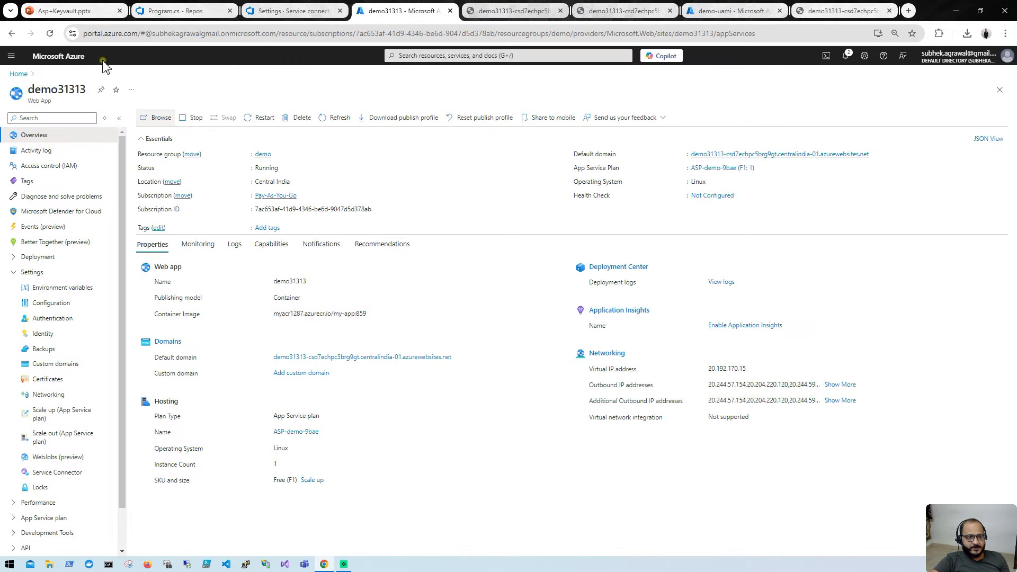
pyautogui.click(9, 70)
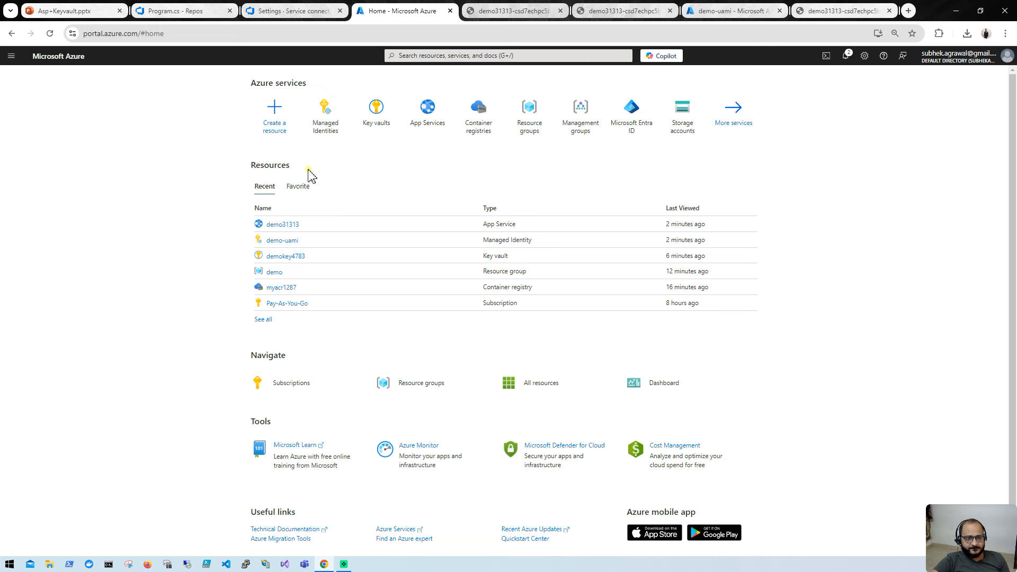
pyautogui.click(391, 113)
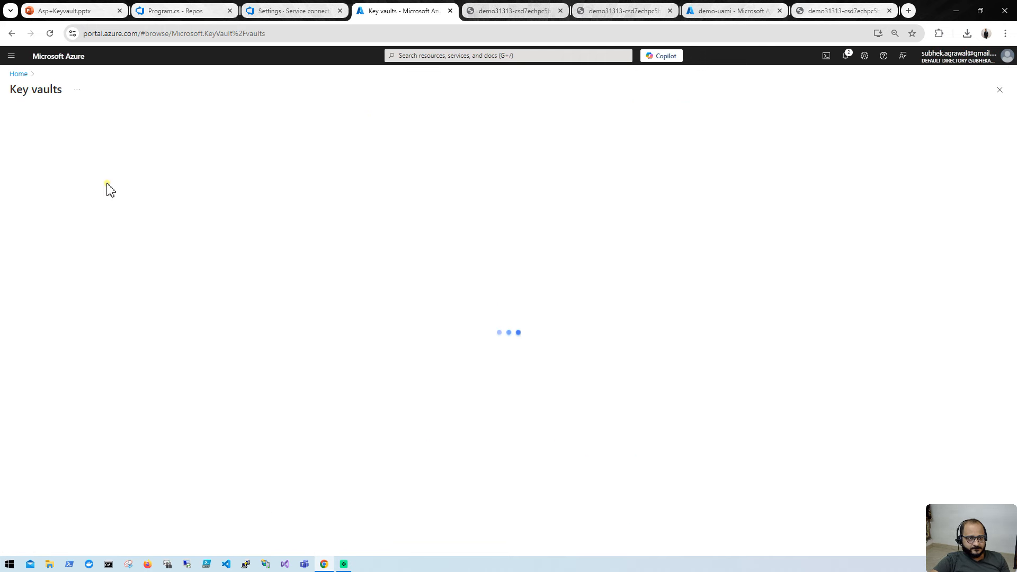
pyautogui.click(62, 195)
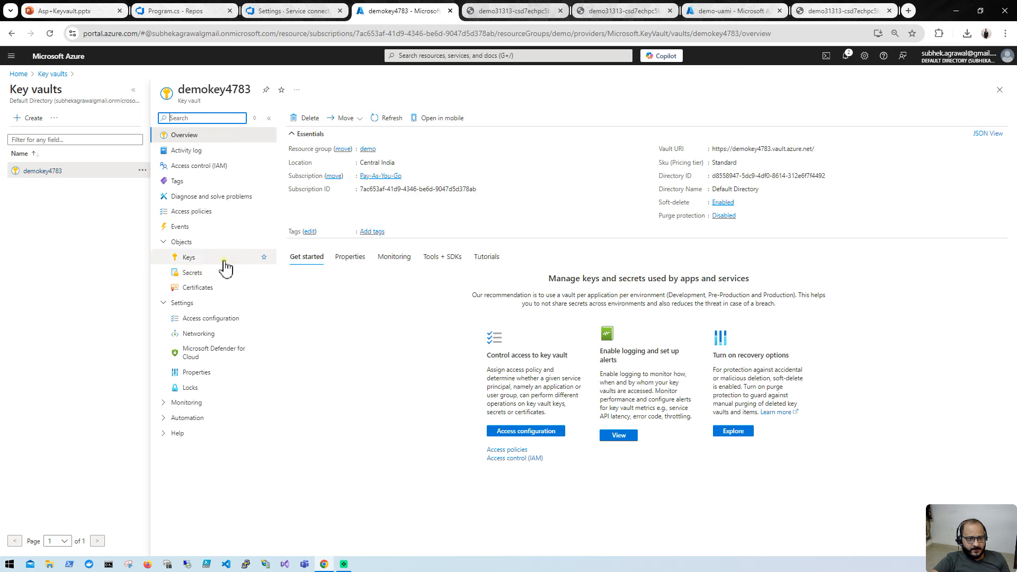
pyautogui.click(205, 172)
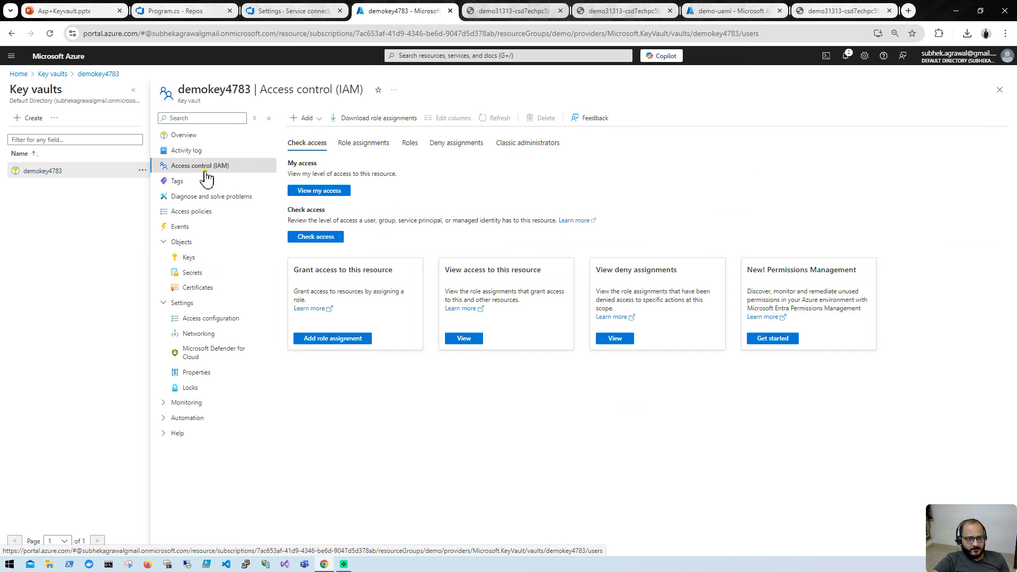
pyautogui.click(353, 153)
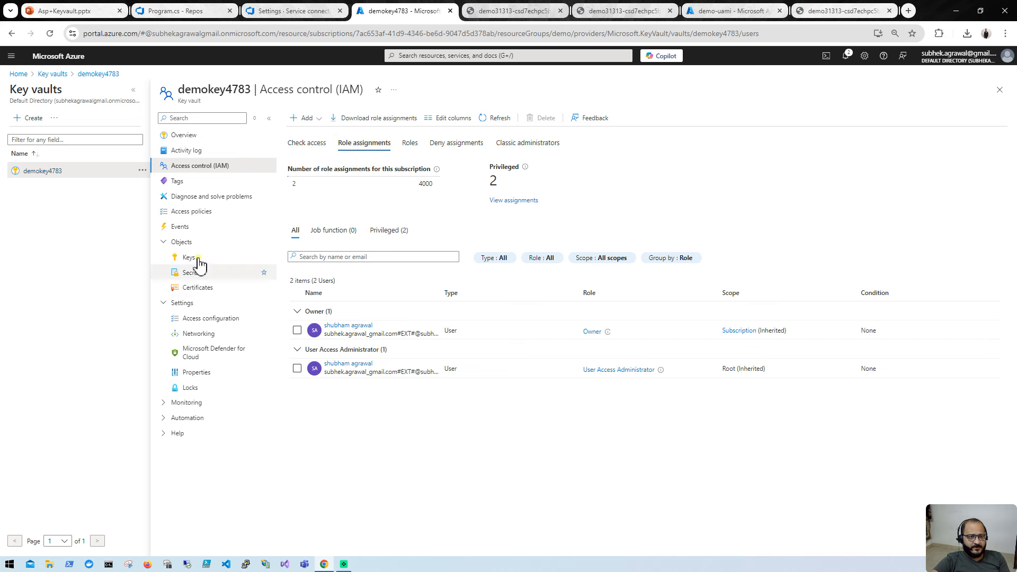
pyautogui.click(196, 215)
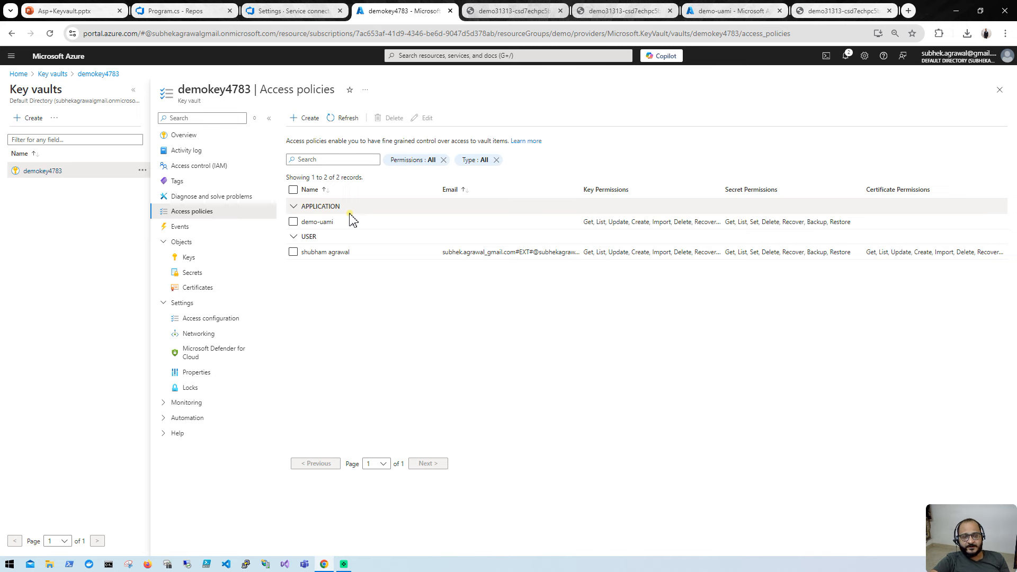
# Examine the DefaultAzureCredential call that creates the secret client in the repository's Program.cs
pyautogui.click(170, 10)
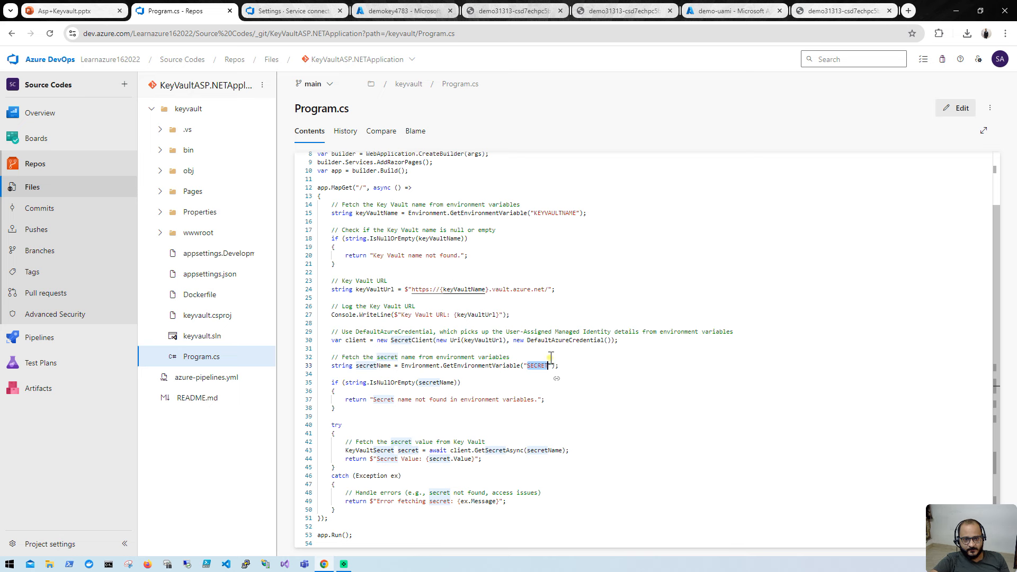
pyautogui.moveTo(528, 342); pyautogui.dragTo(626, 341)
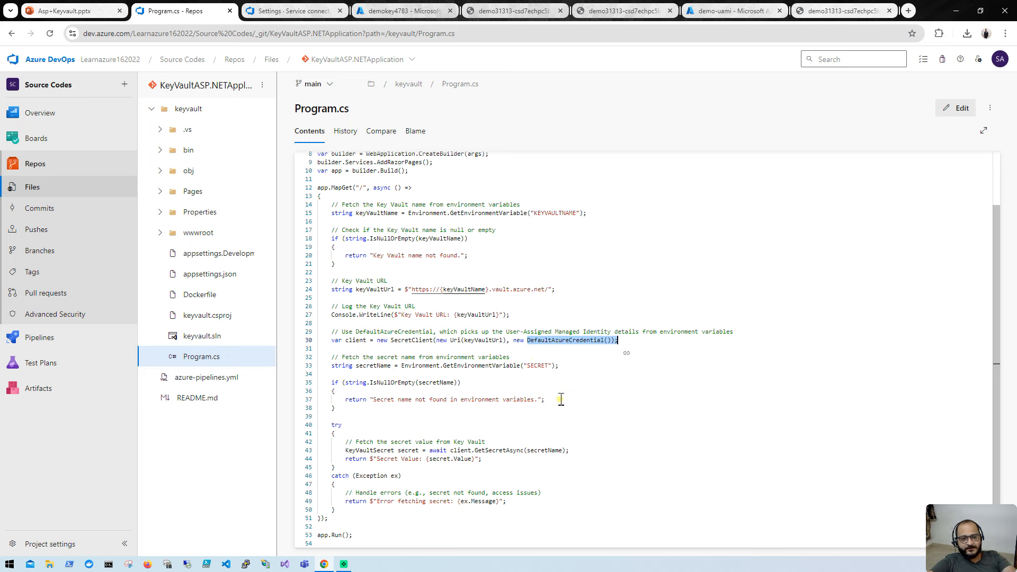
pyautogui.click(322, 15)
# Recheck demo-uami's secret permissions in demokey4783's access policies and the secret output on the demo31313 site
pyautogui.click(405, 10)
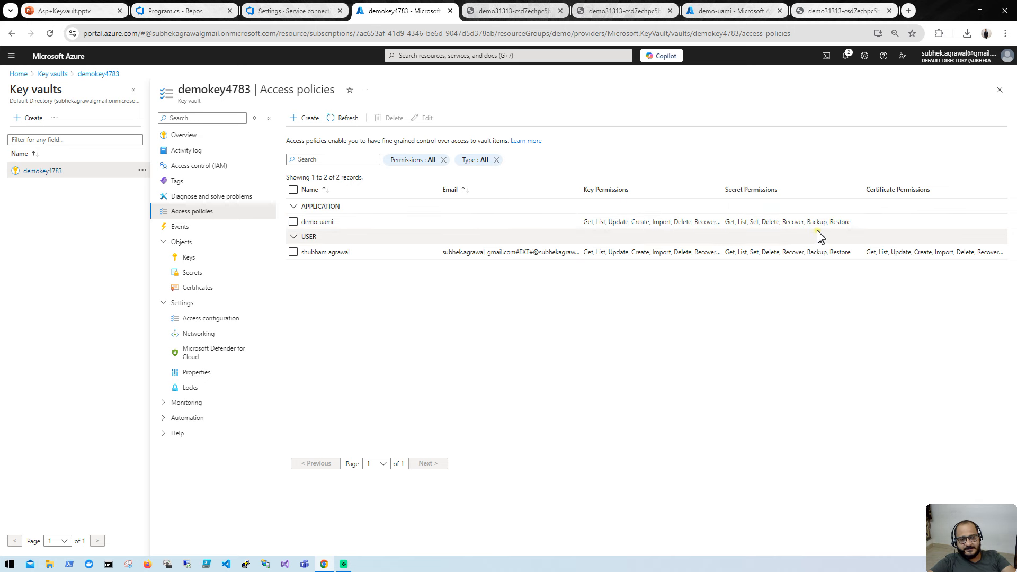
pyautogui.click(526, 16)
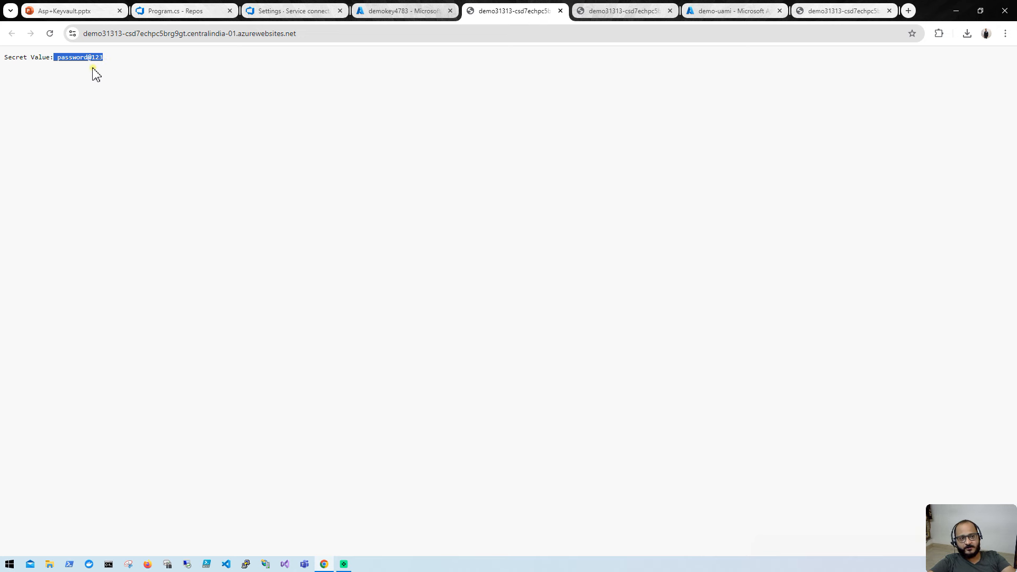
pyautogui.click(158, 69)
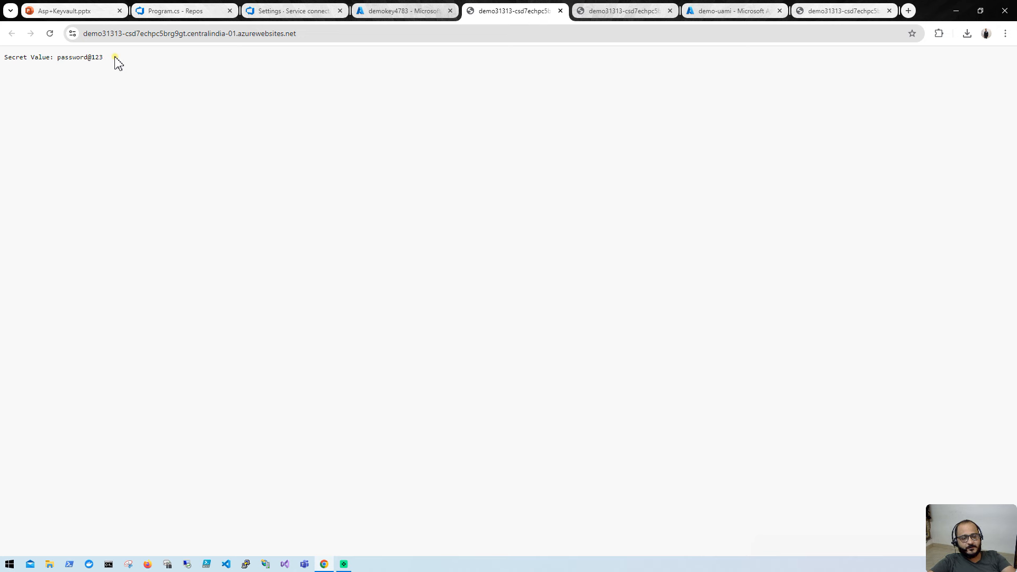